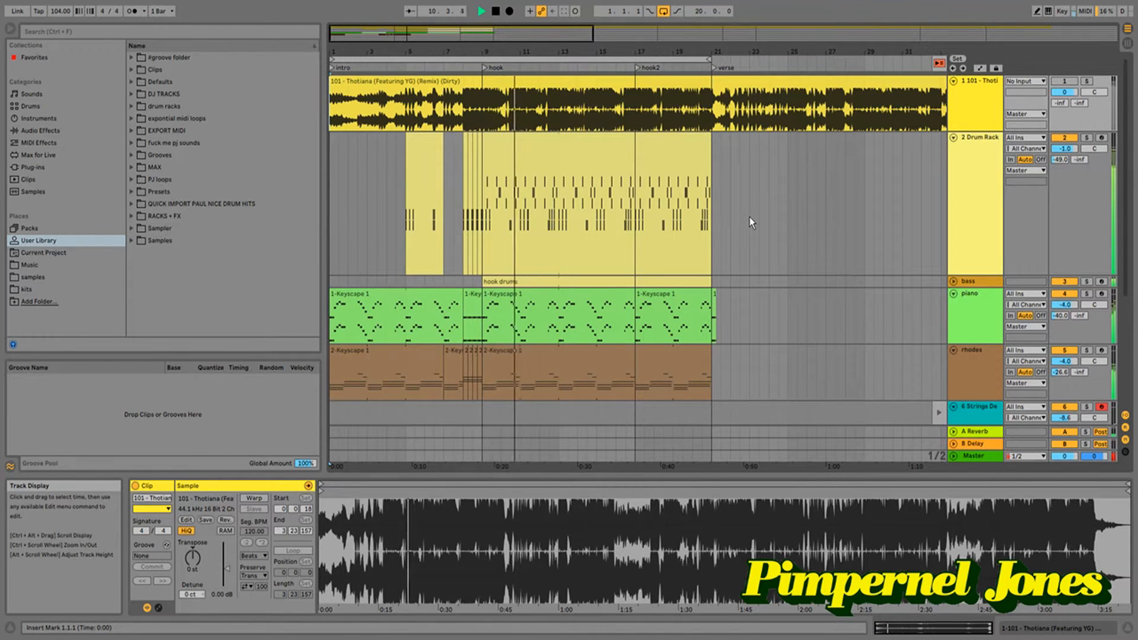
# - Unfold the bass track and compare the original Thotiana track with the remake by toggling its solo during playback
pyautogui.click(953, 281)
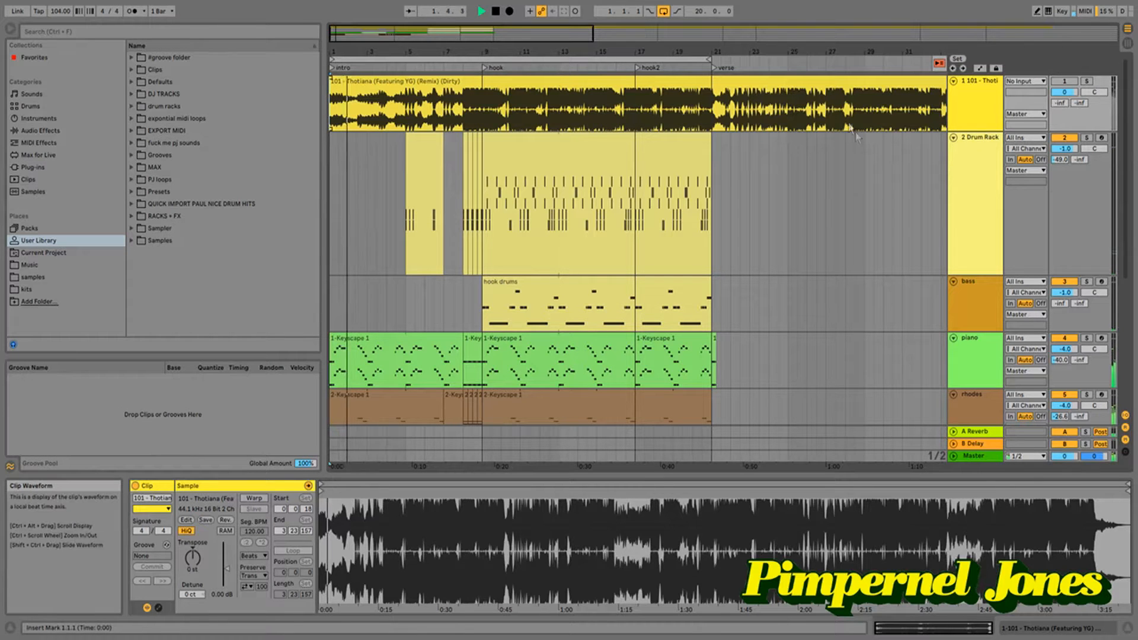
pyautogui.click(1087, 82)
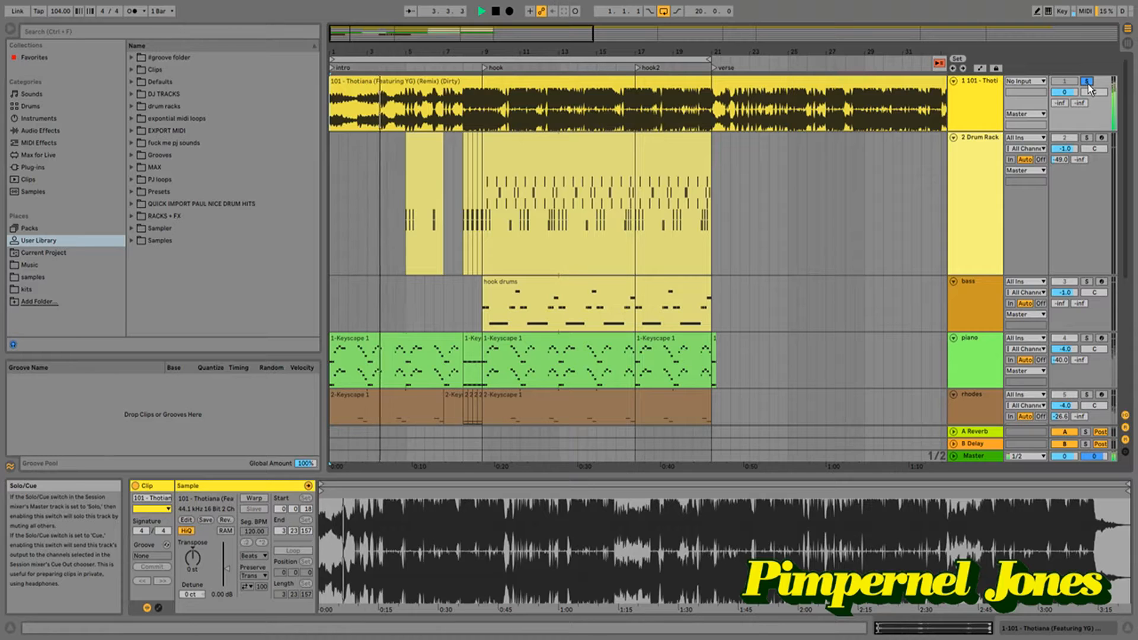
pyautogui.click(1087, 81)
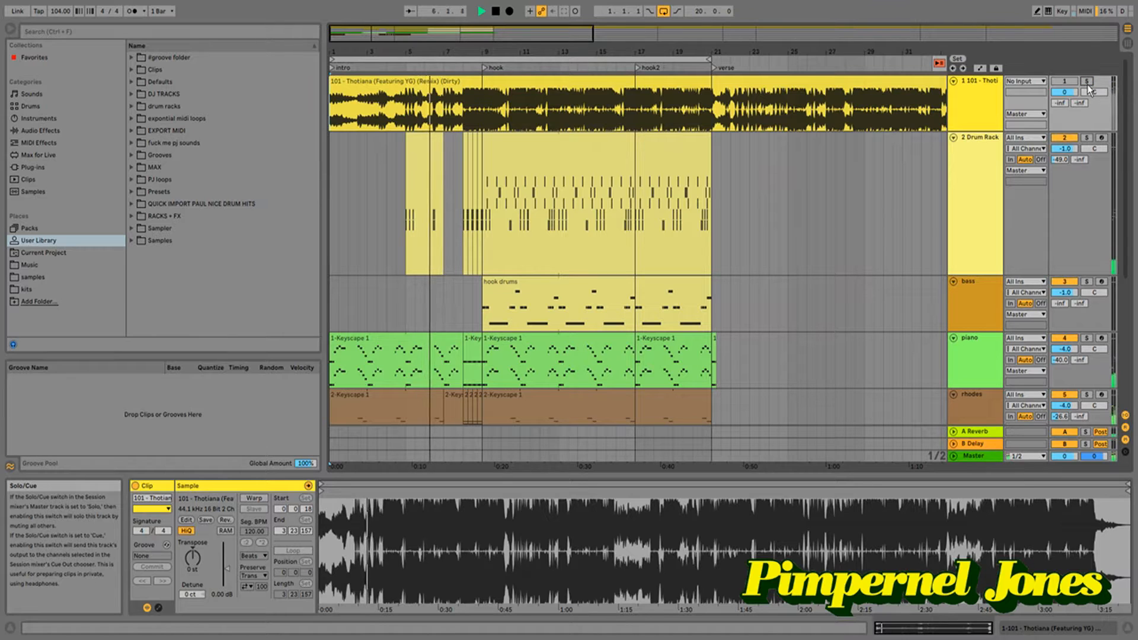
pyautogui.click(1087, 82)
pyautogui.click(1087, 81)
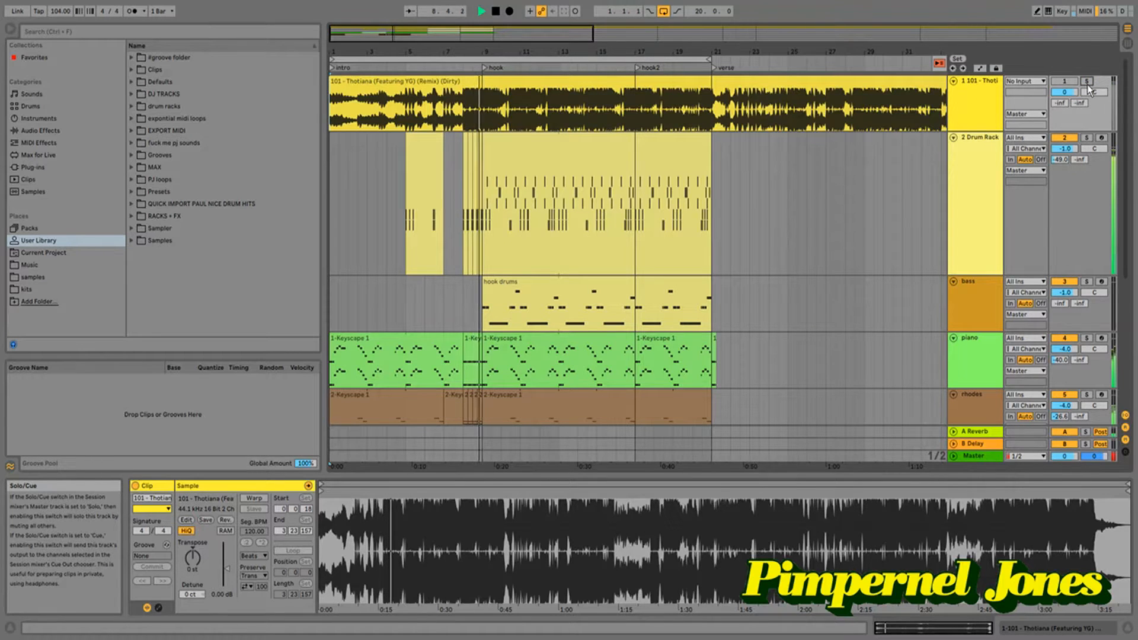
pyautogui.click(1087, 83)
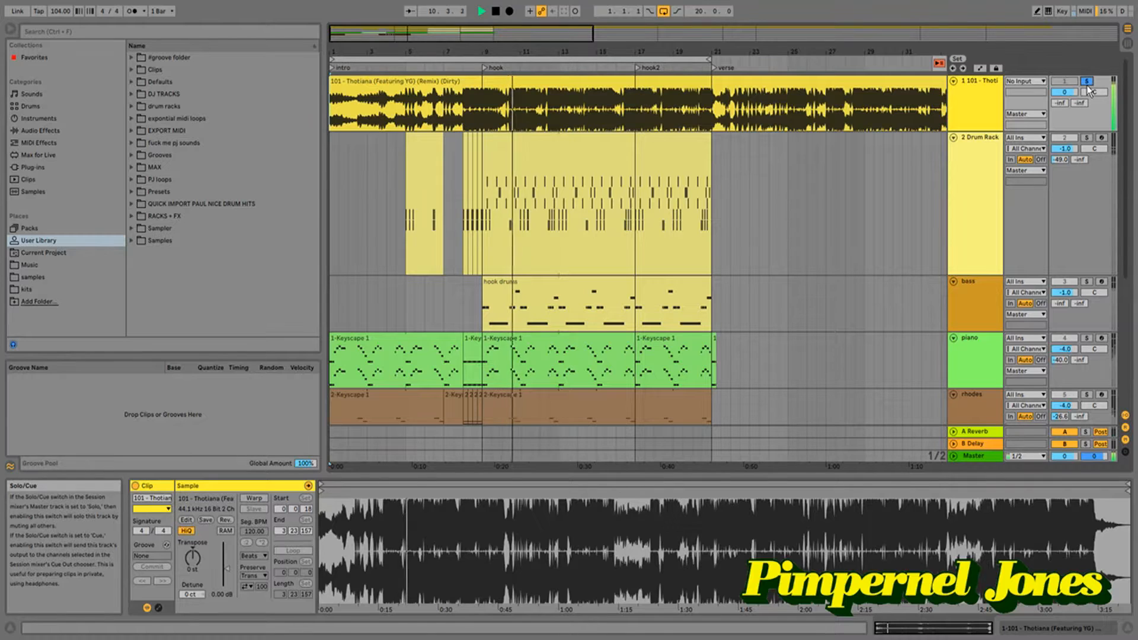
pyautogui.click(1088, 84)
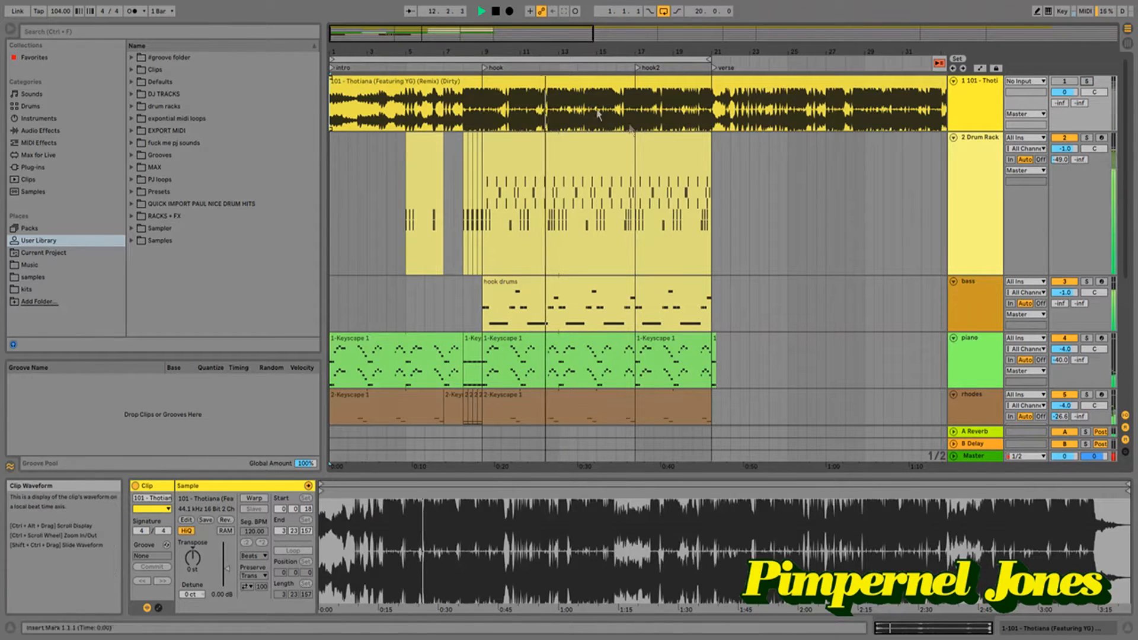
pyautogui.click(496, 10)
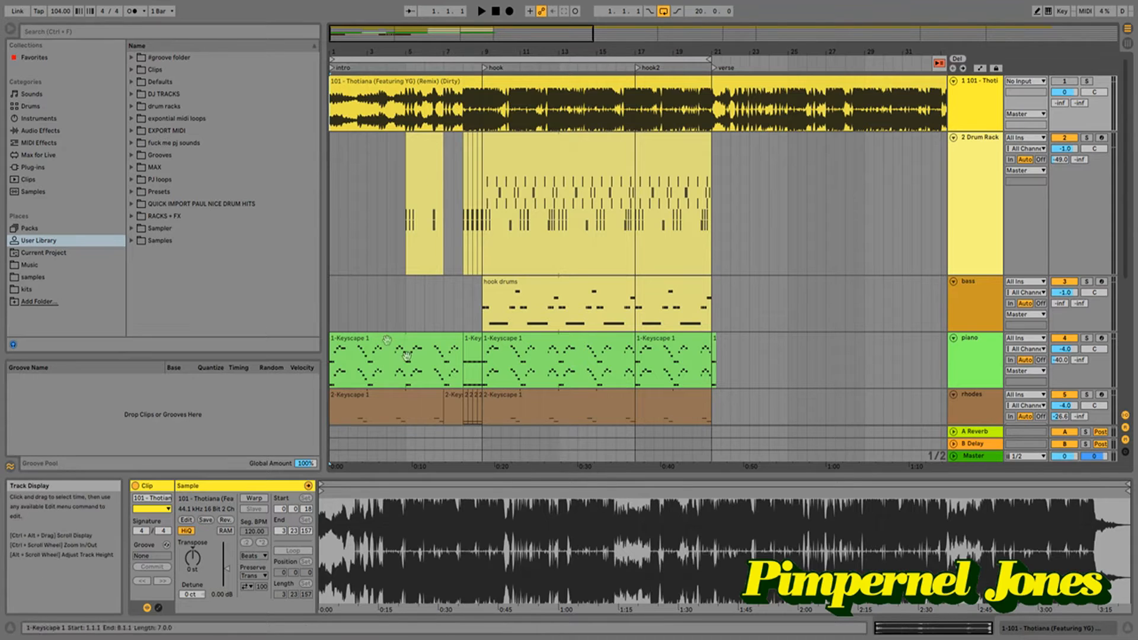
pyautogui.press('space')
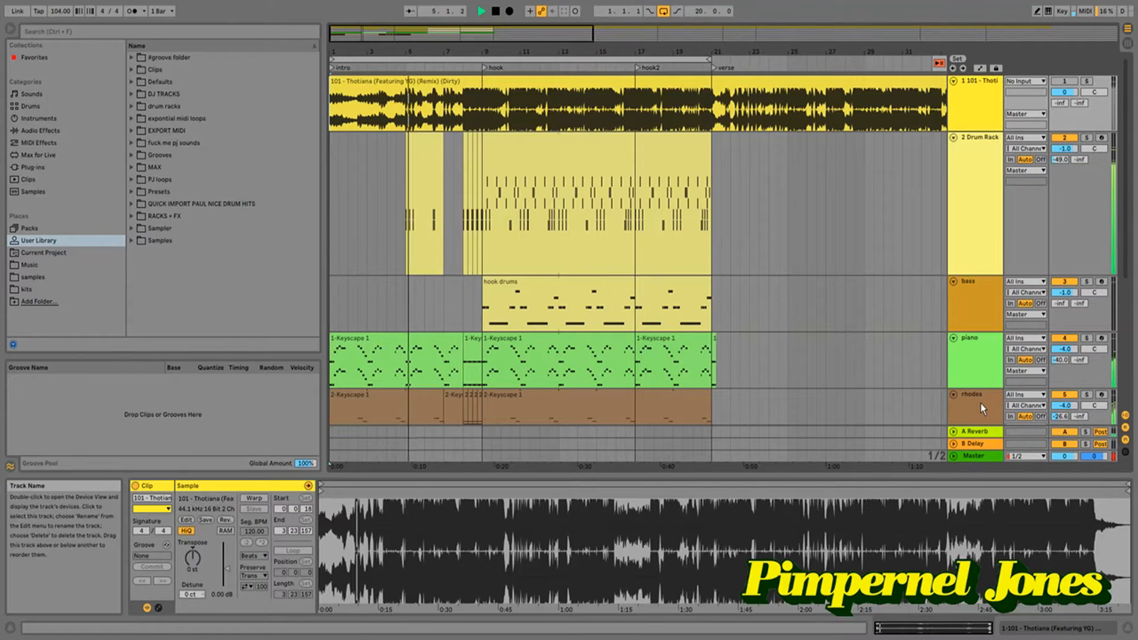
pyautogui.press('space')
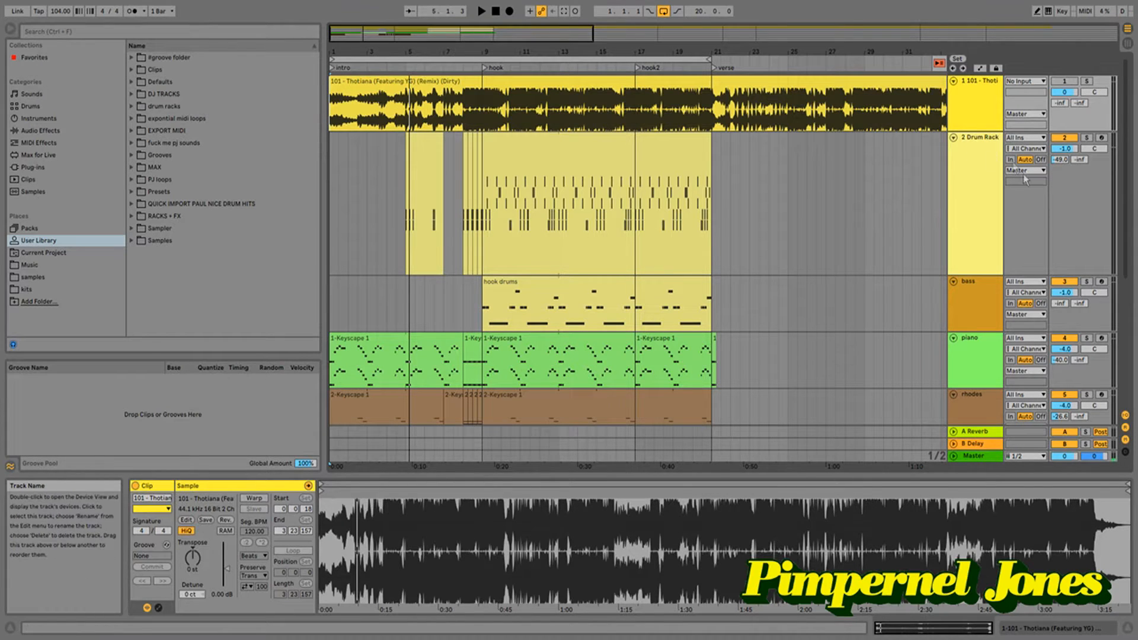
# - Arm the piano track and open its first Keyscape clip in an enlarged note editor
pyautogui.click(912, 347)
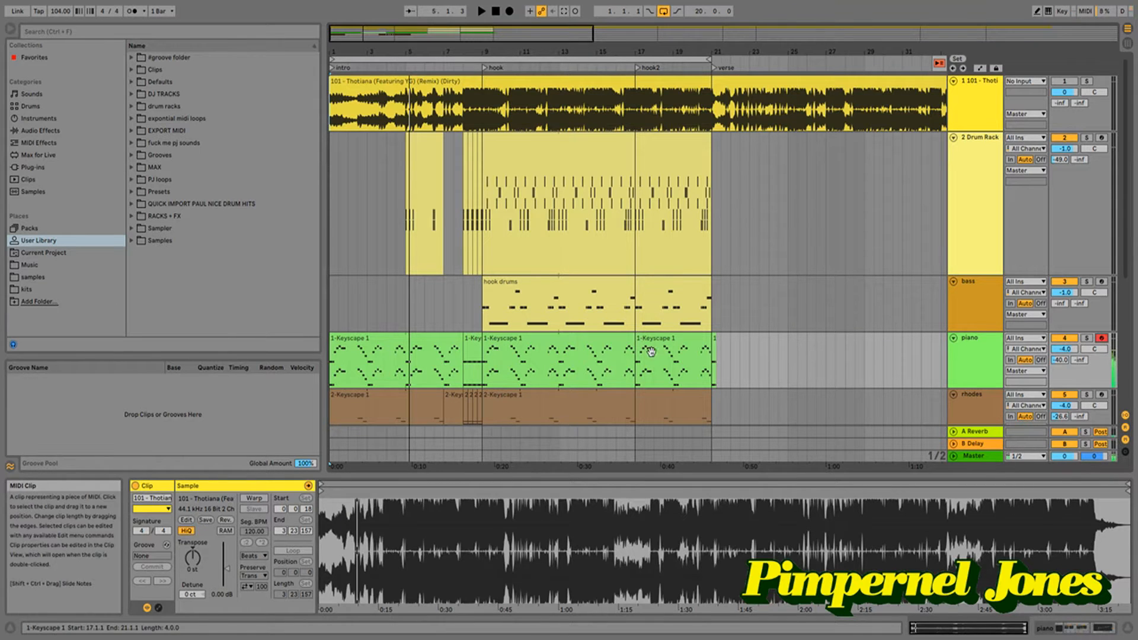
pyautogui.click(371, 340)
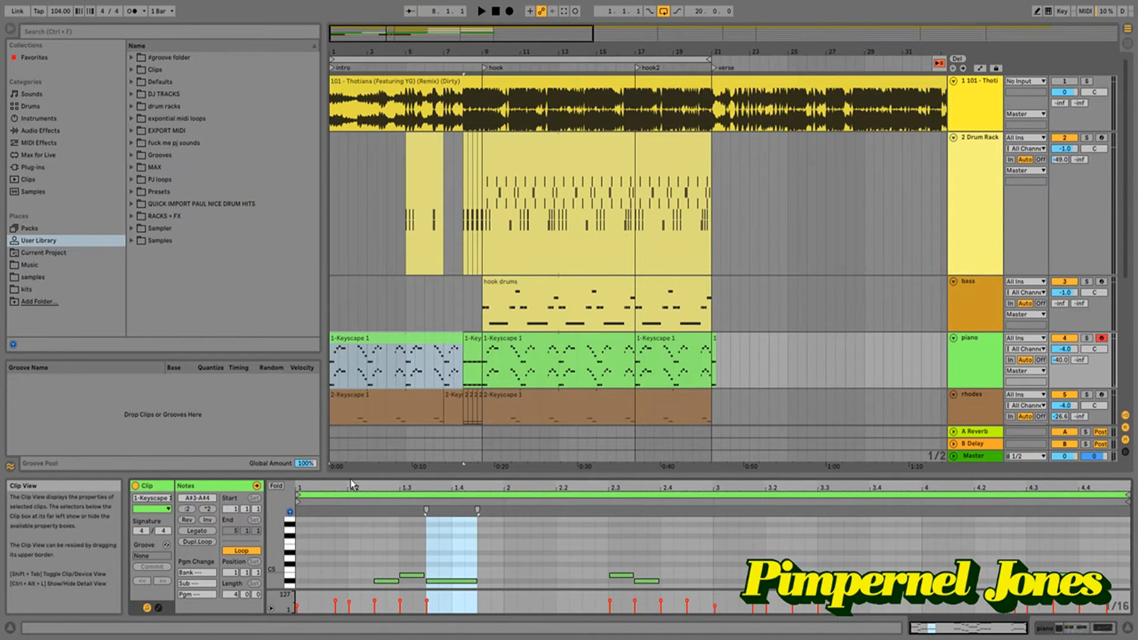
pyautogui.moveTo(352, 476); pyautogui.dragTo(352, 357)
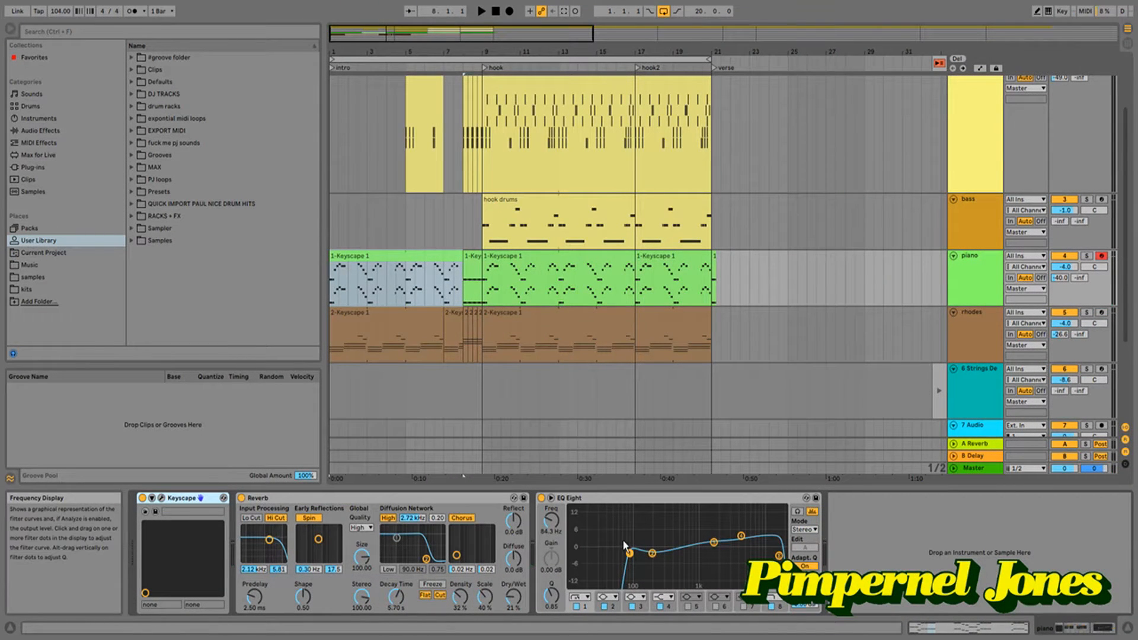
# - Bypass the Reverb and EQ Eight on the piano track and re-enable each in turn to compare the sound
pyautogui.click(242, 498)
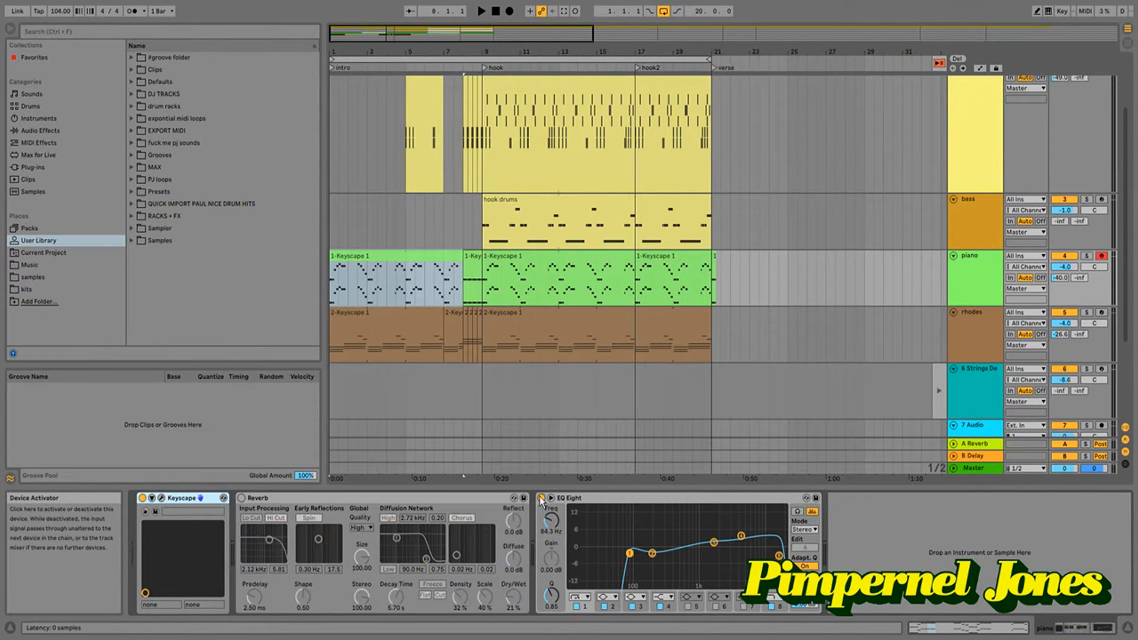
pyautogui.click(541, 499)
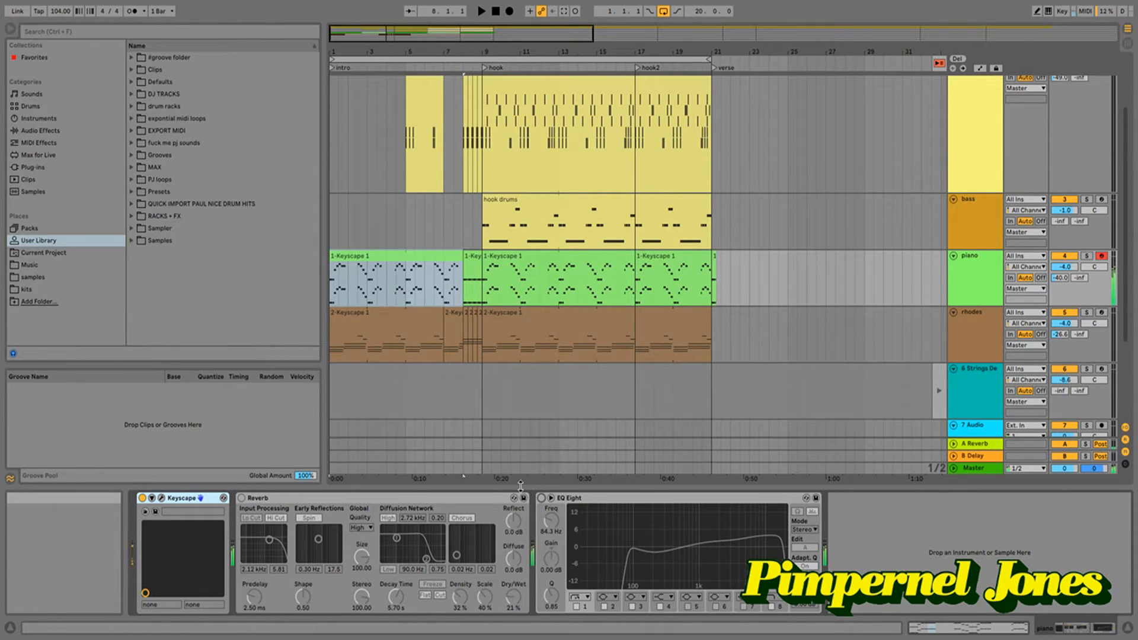
pyautogui.click(241, 499)
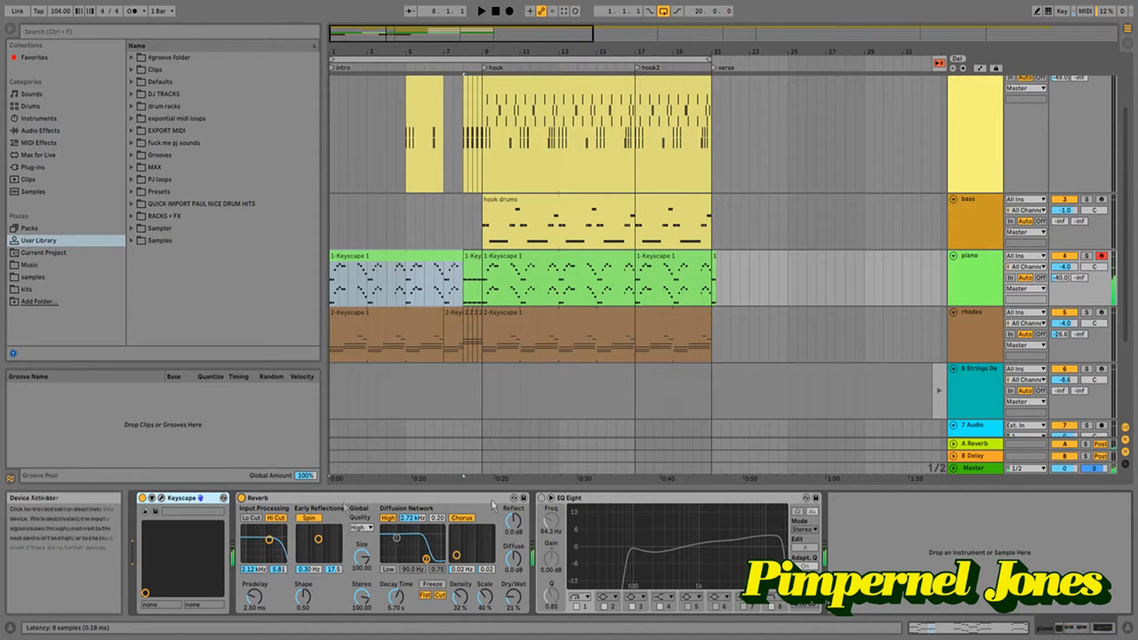
pyautogui.click(542, 499)
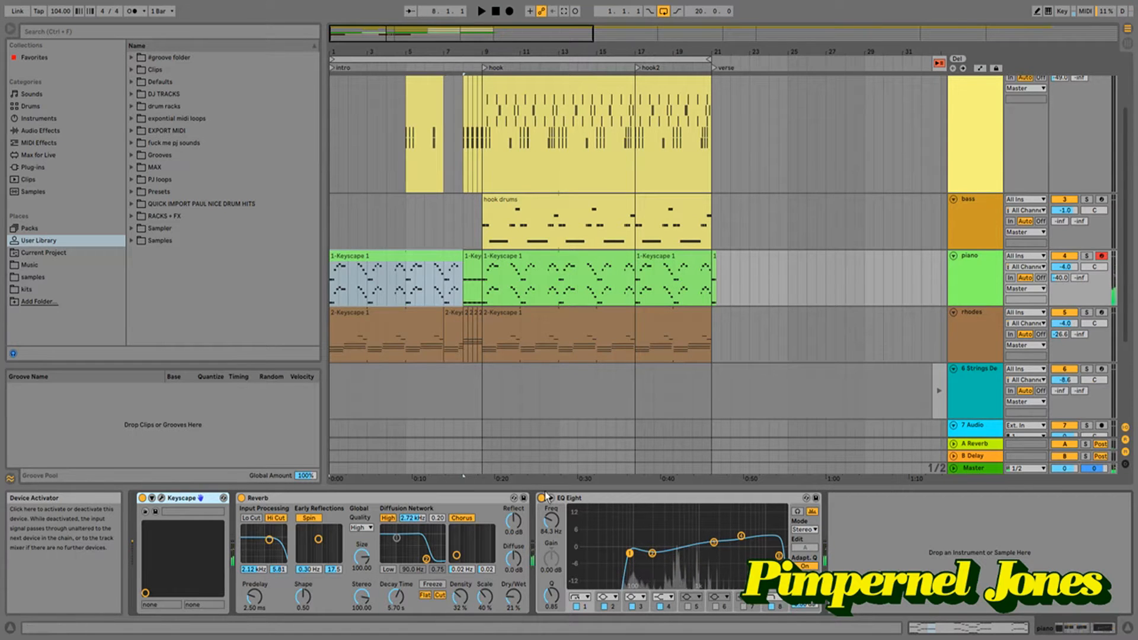
# - Arm the rhodes track and compare its sound with EQ Eight bypassed and enabled
pyautogui.click(1088, 313)
pyautogui.click(1093, 318)
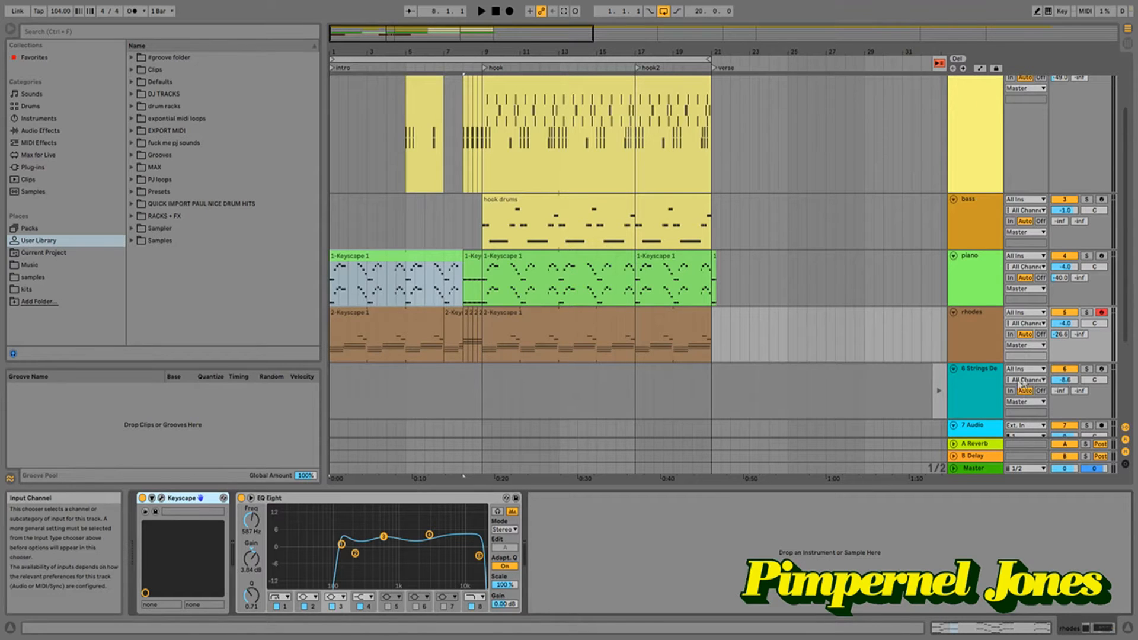
pyautogui.click(242, 498)
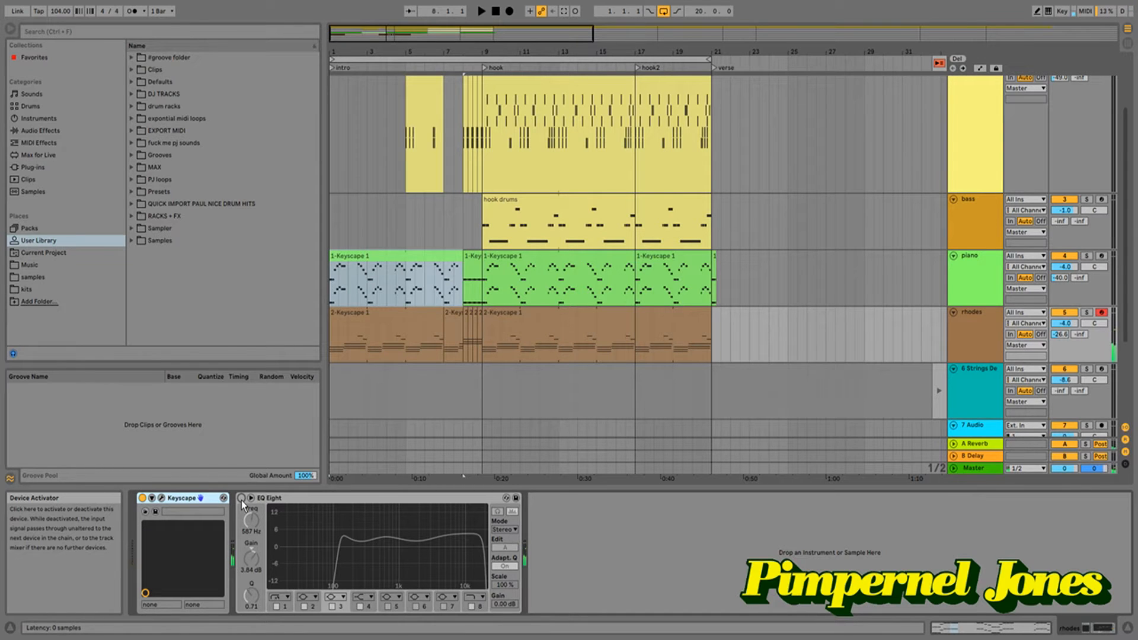
pyautogui.click(242, 498)
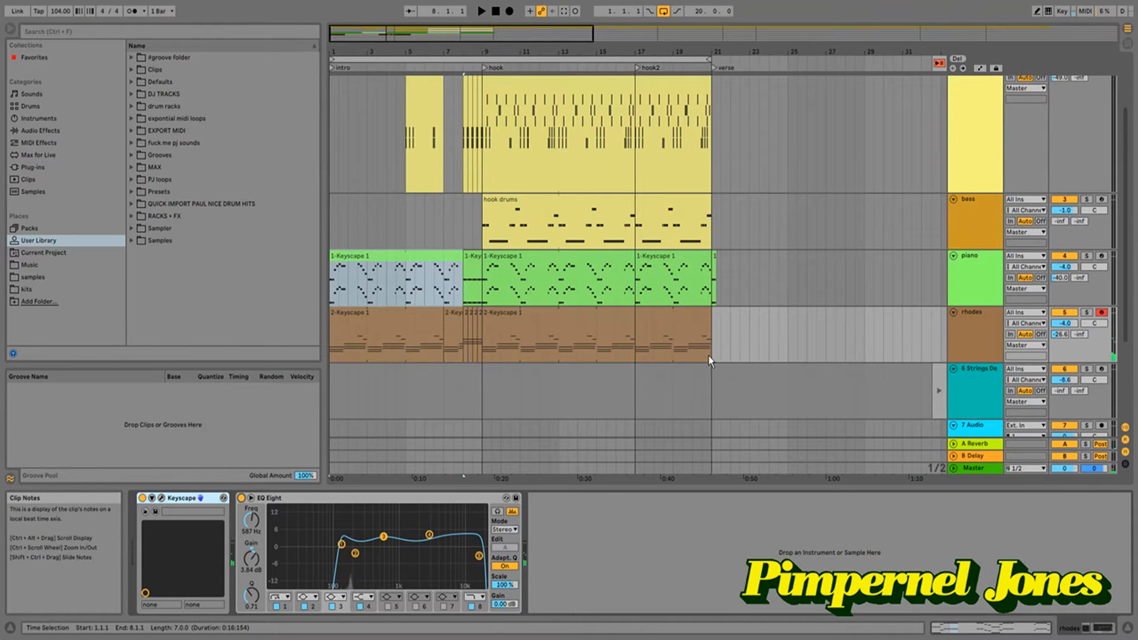
# - Select the hook drums clip on the bass track and bypass that track's EQ Eight, Compressor and RBass Stereo
pyautogui.click(529, 227)
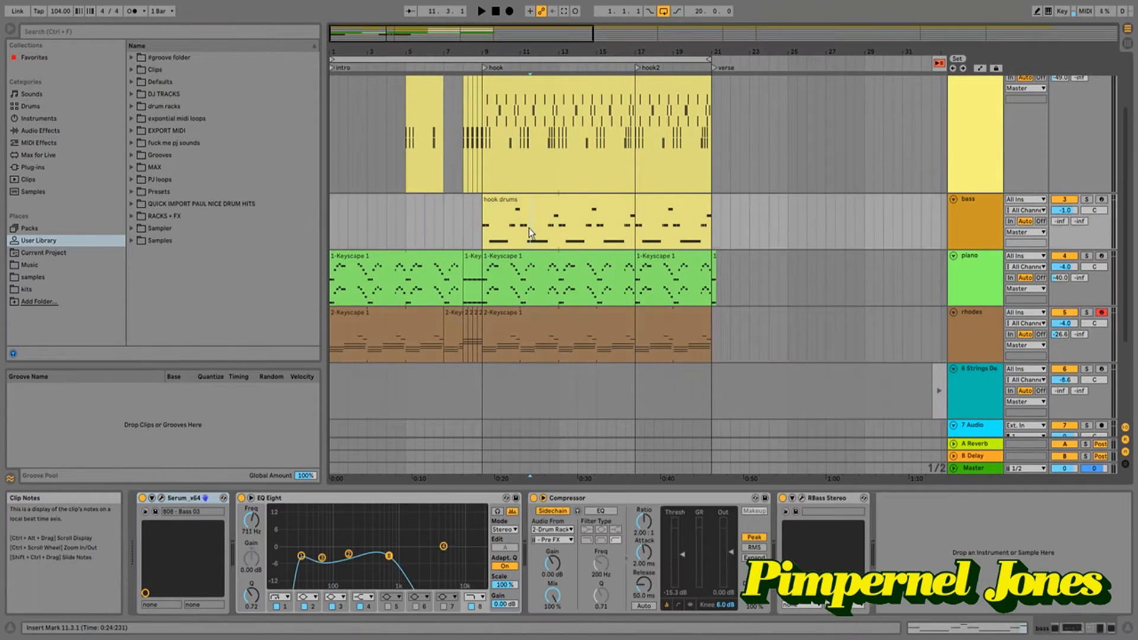
pyautogui.click(516, 200)
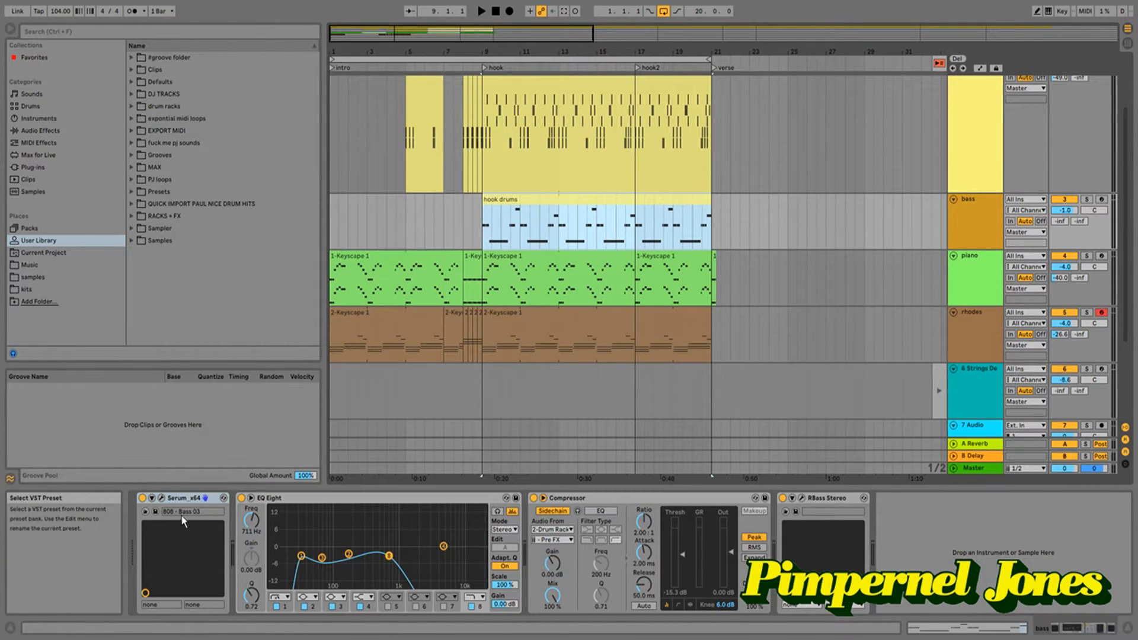
pyautogui.click(242, 500)
pyautogui.click(534, 498)
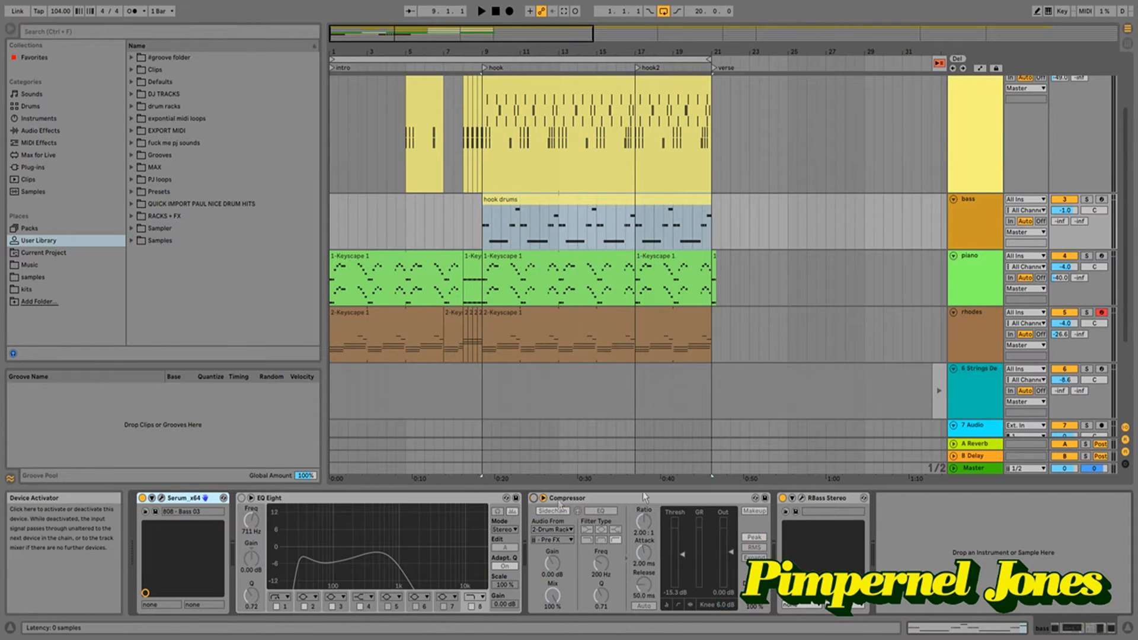
# - Open the bass track's hook drums clip in the note editor, arm the track, and examine its notes against the drum pattern
pyautogui.doubleClick(509, 204)
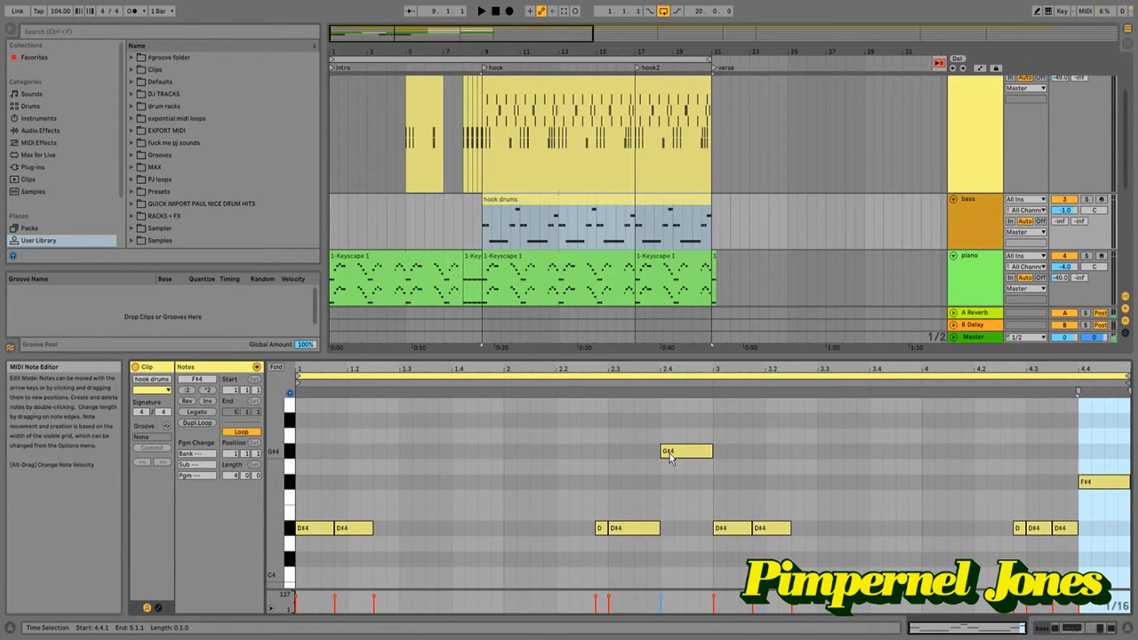
pyautogui.click(1101, 200)
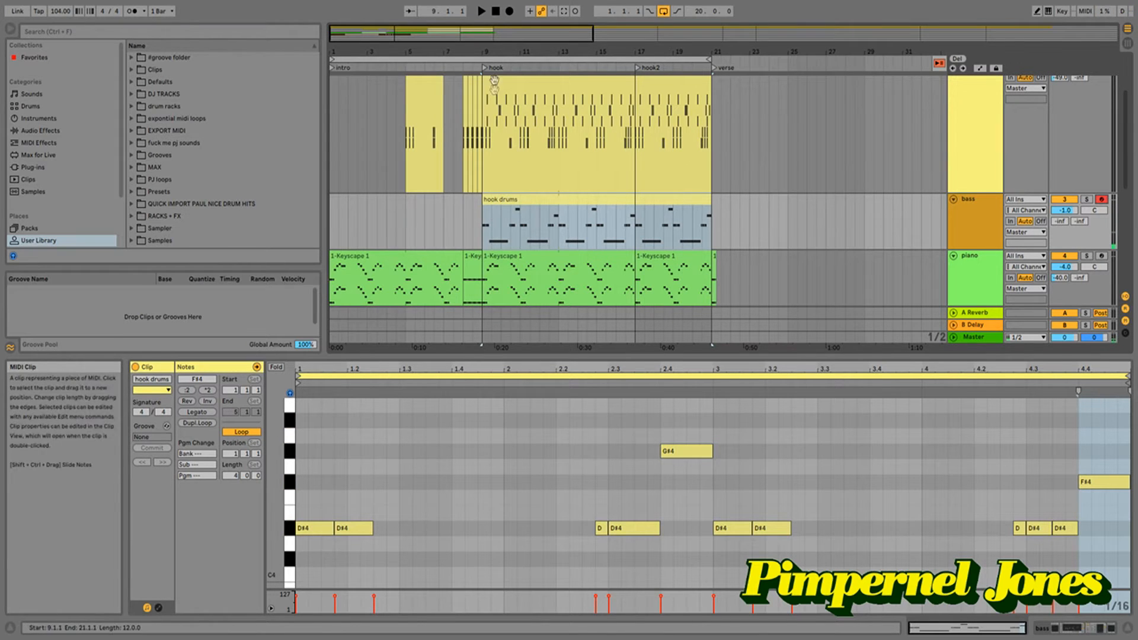
pyautogui.moveTo(493, 52); pyautogui.dragTo(427, 189)
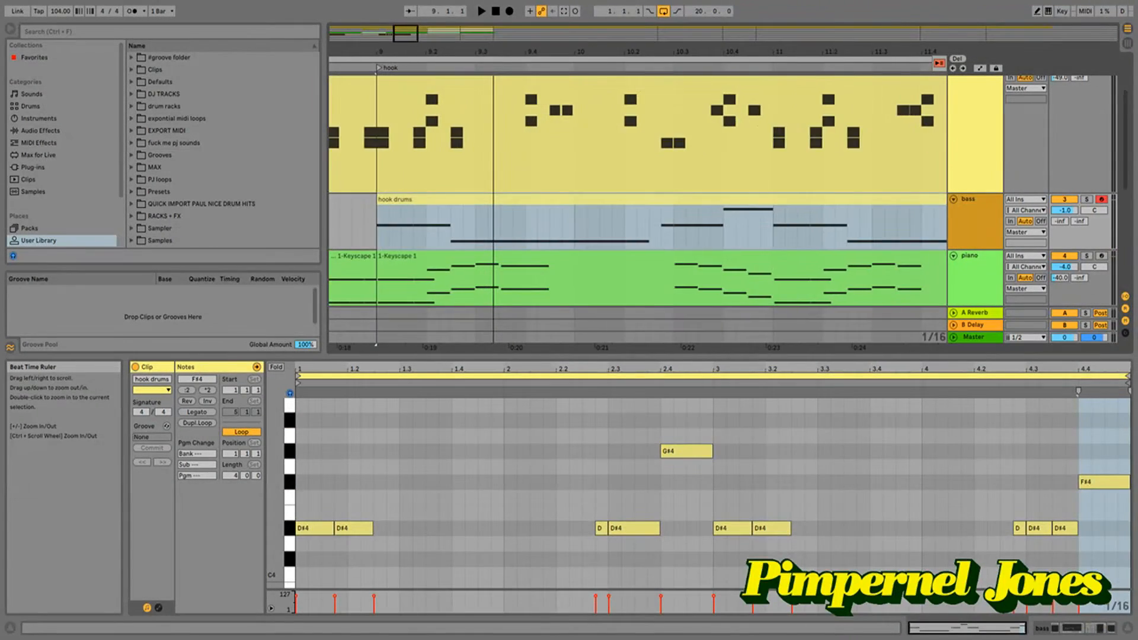
pyautogui.moveTo(424, 52)
pyautogui.mouseDown()
pyautogui.moveTo(423, 8)
pyautogui.moveTo(635, 3)
pyautogui.moveTo(515, 1)
pyautogui.moveTo(520, 50)
pyautogui.mouseUp()
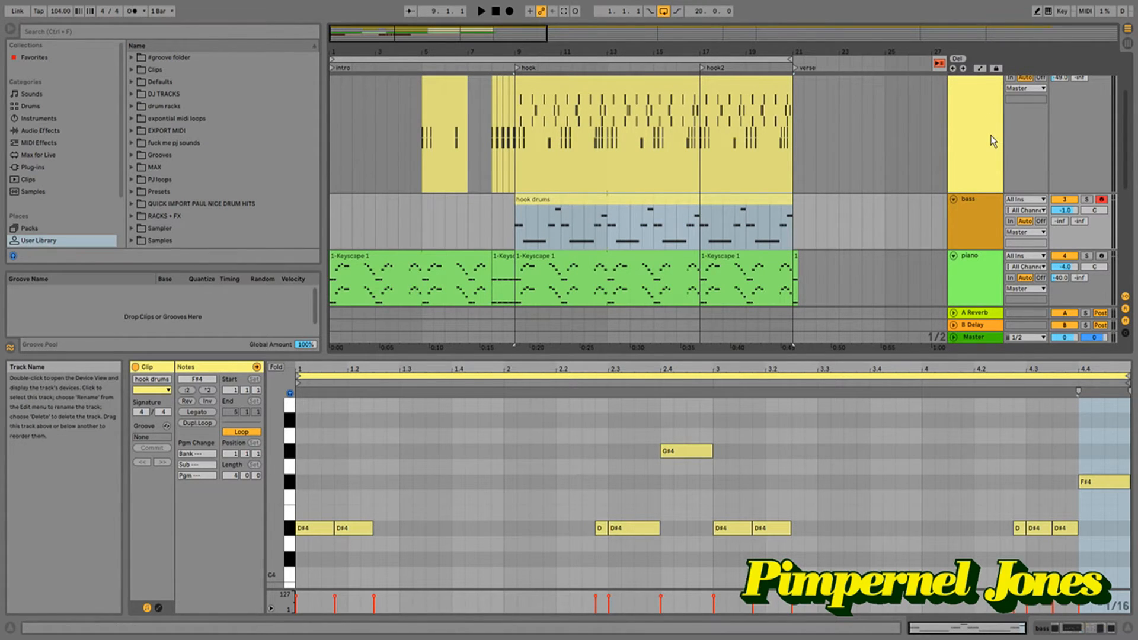
pyautogui.scroll(2, 990, 135)
pyautogui.scroll(-1, 610, 243)
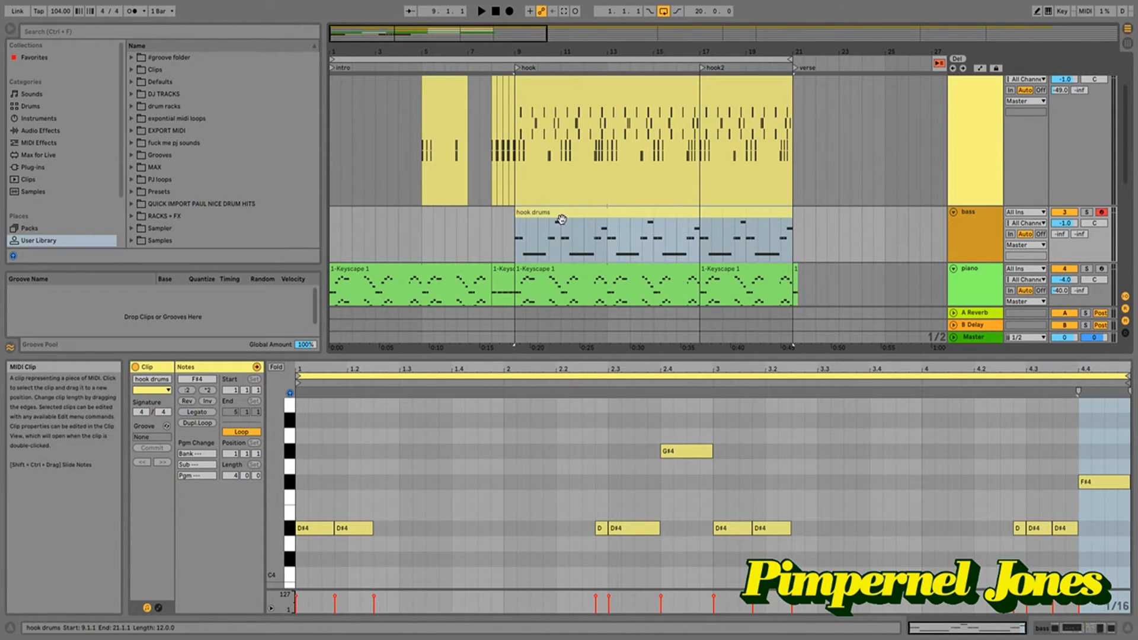
# - Display the bass track's devices, check the Drum Rack track's device chain, and return to the bass devices
pyautogui.doubleClick(985, 212)
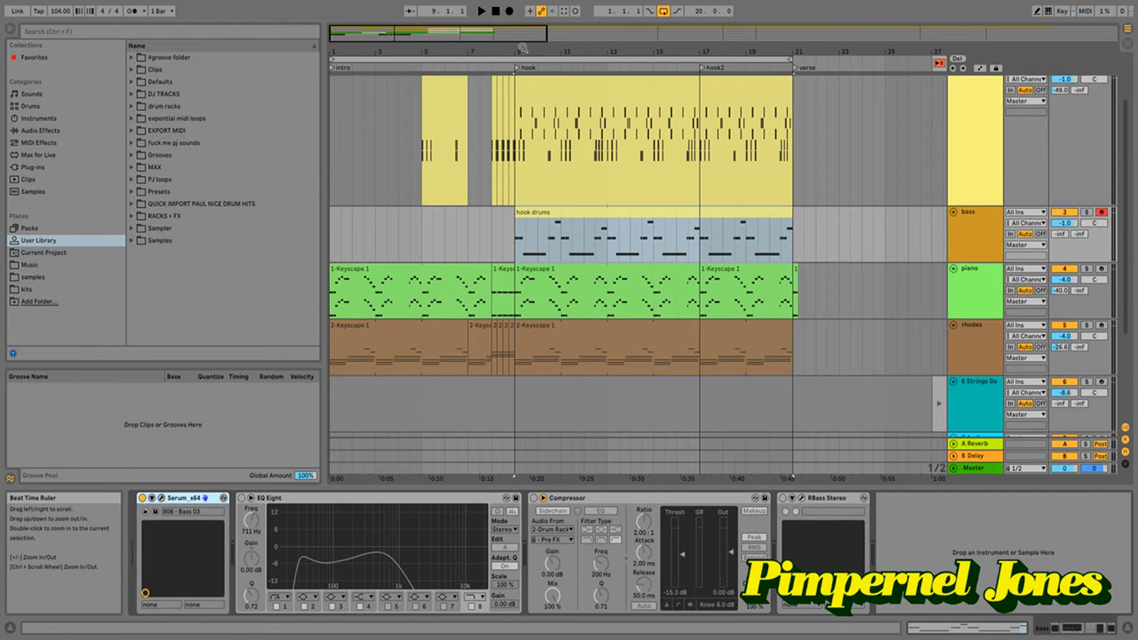
pyautogui.click(534, 162)
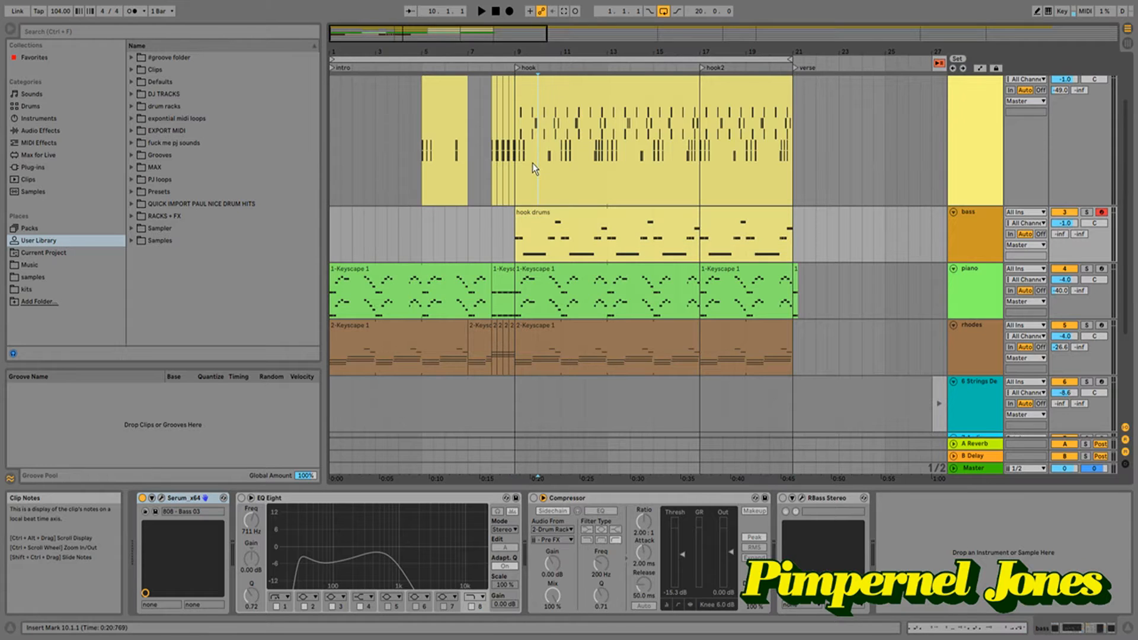
pyautogui.click(539, 233)
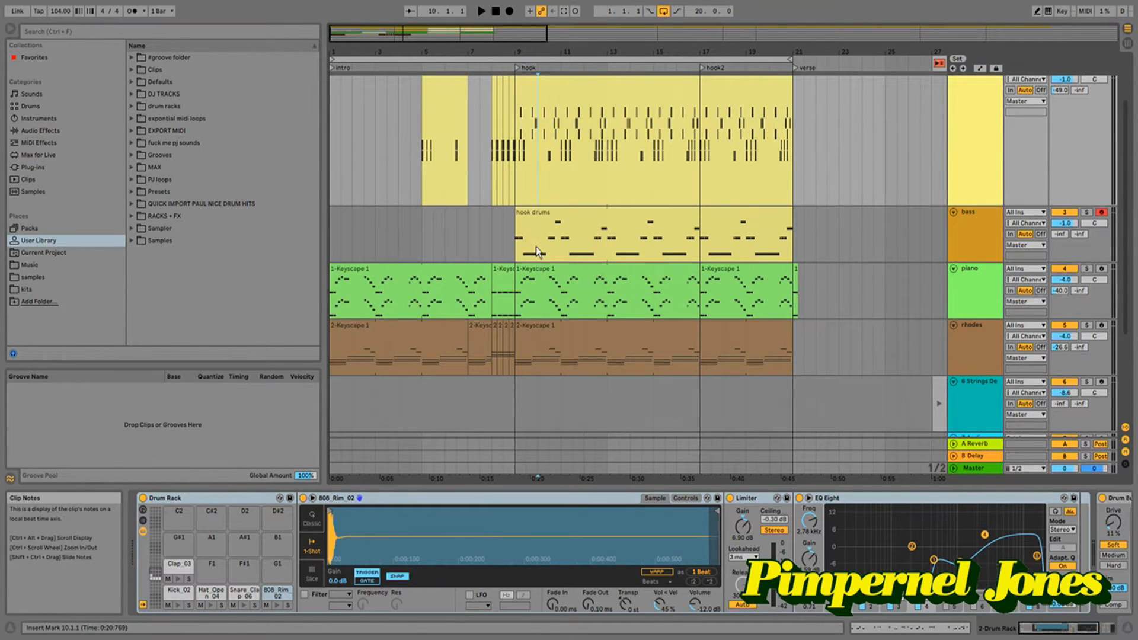
pyautogui.click(538, 251)
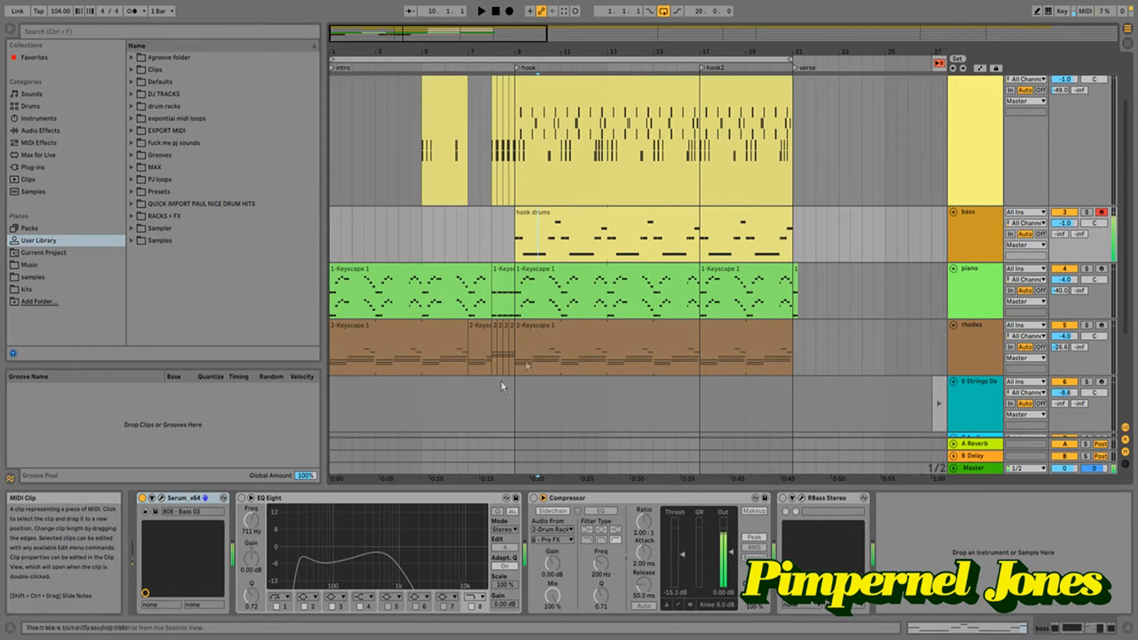
# - Re-enable EQ Eight, Compressor and RBass Stereo on the bass track, and play the track soloed from bar 10
pyautogui.click(241, 499)
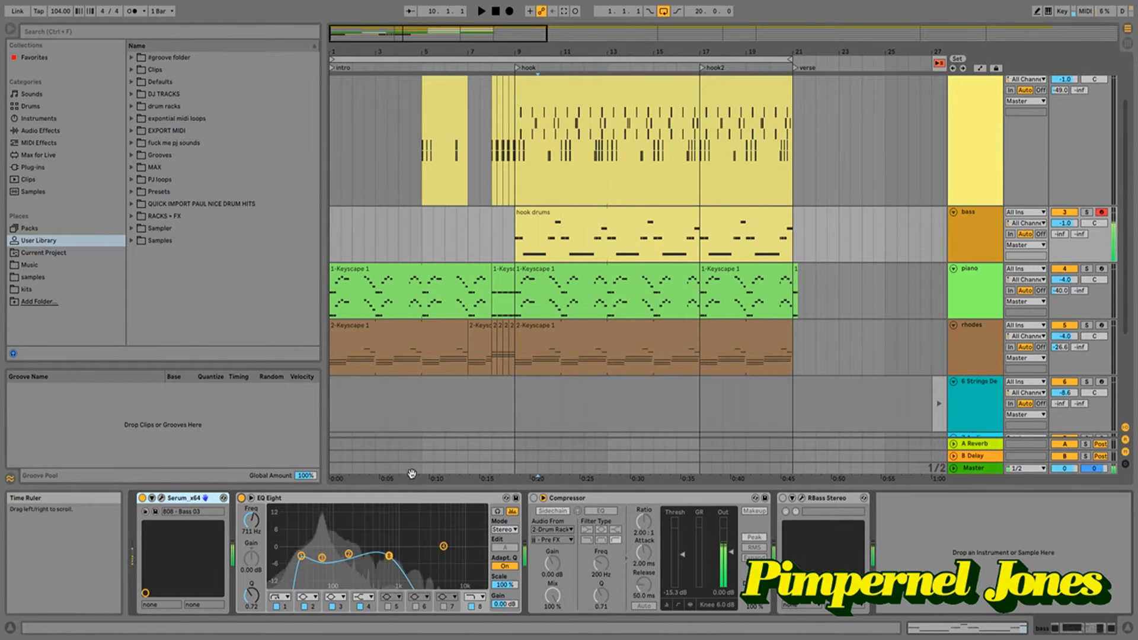
pyautogui.click(535, 498)
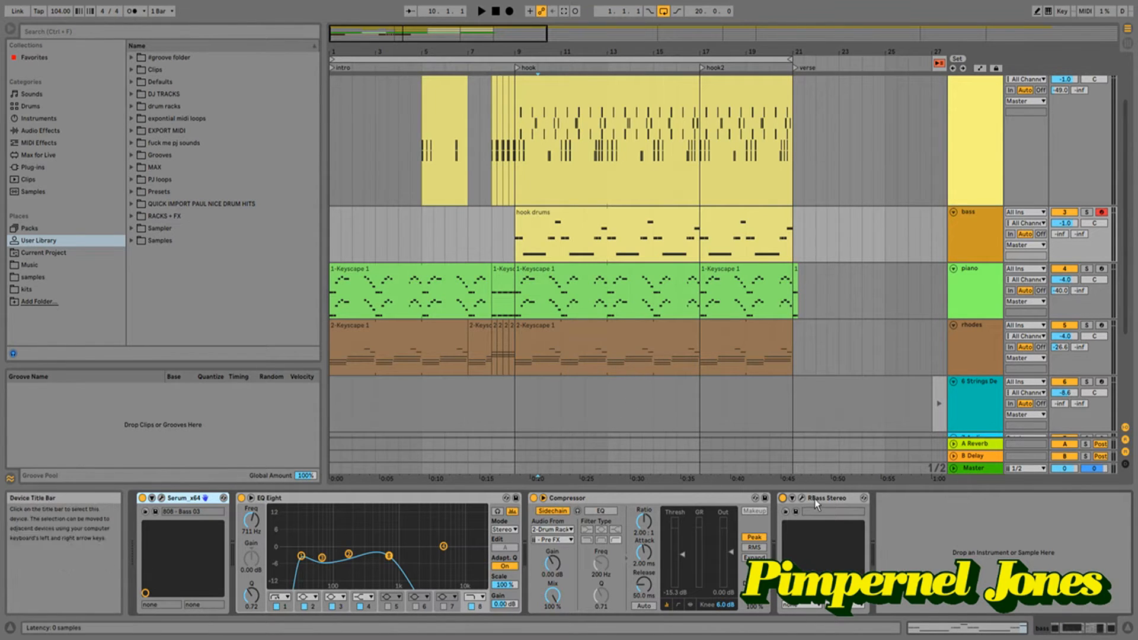
pyautogui.click(783, 500)
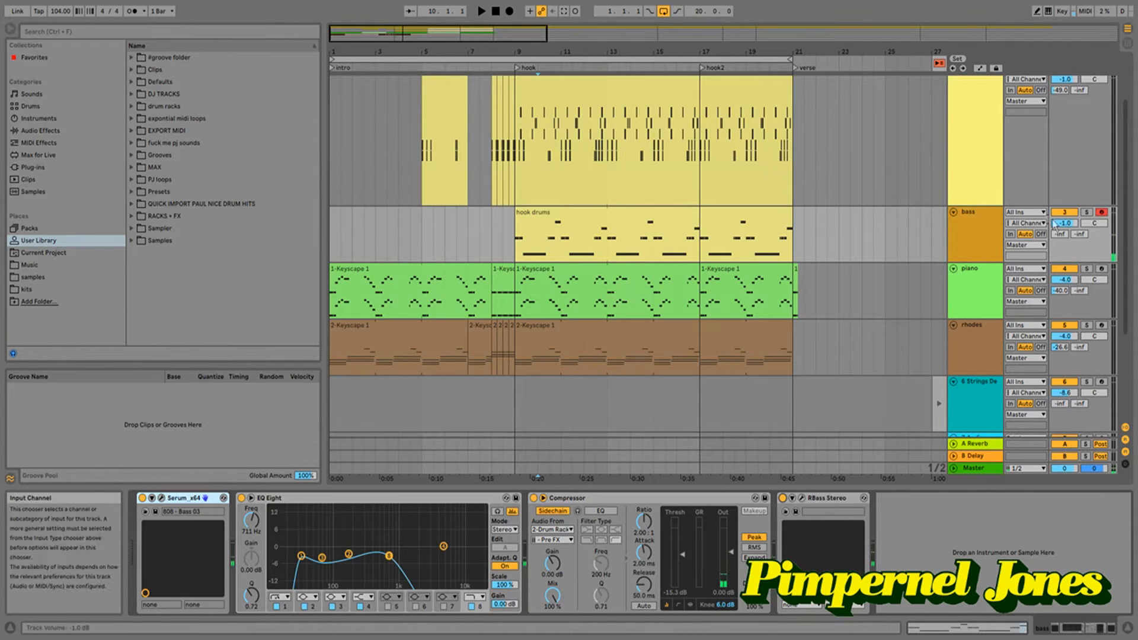
pyautogui.click(1086, 212)
pyautogui.press('space')
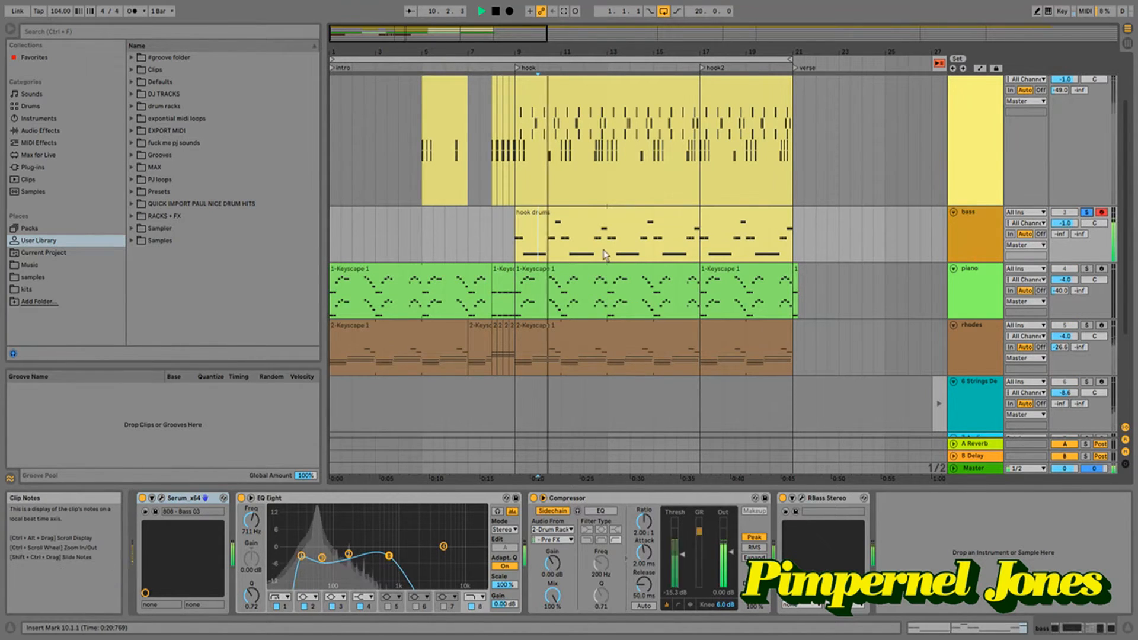
# - Follow the soloed bass against the drum pattern through the hook and stop playback in bar 13
pyautogui.moveTo(545, 52); pyautogui.dragTo(485, 95)
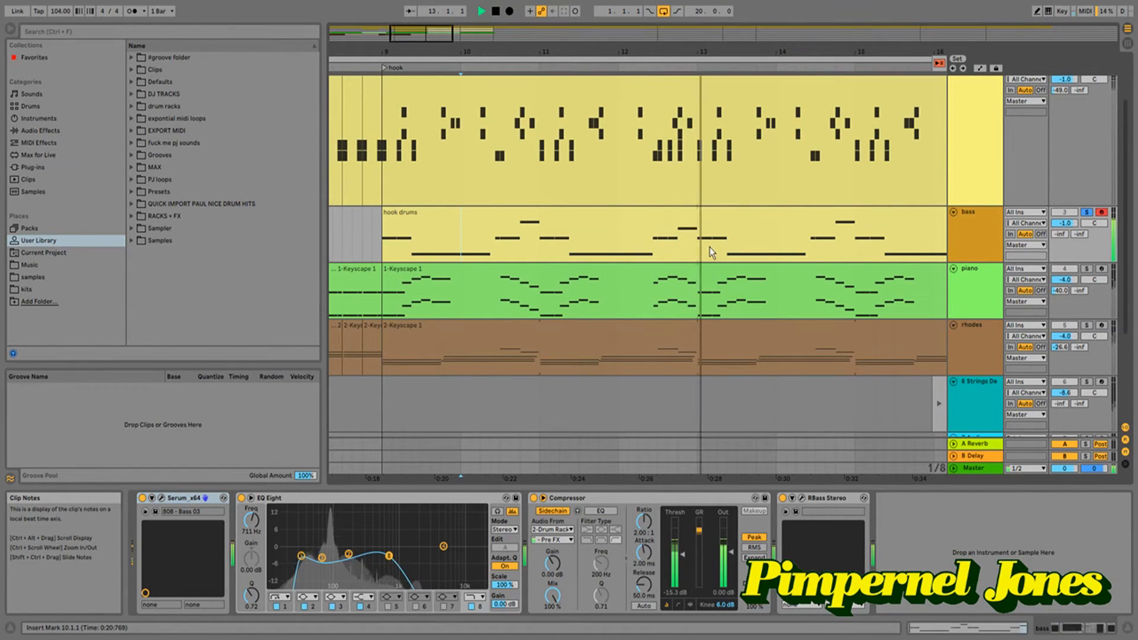
pyautogui.moveTo(542, 50); pyautogui.dragTo(503, 13)
pyautogui.press('space')
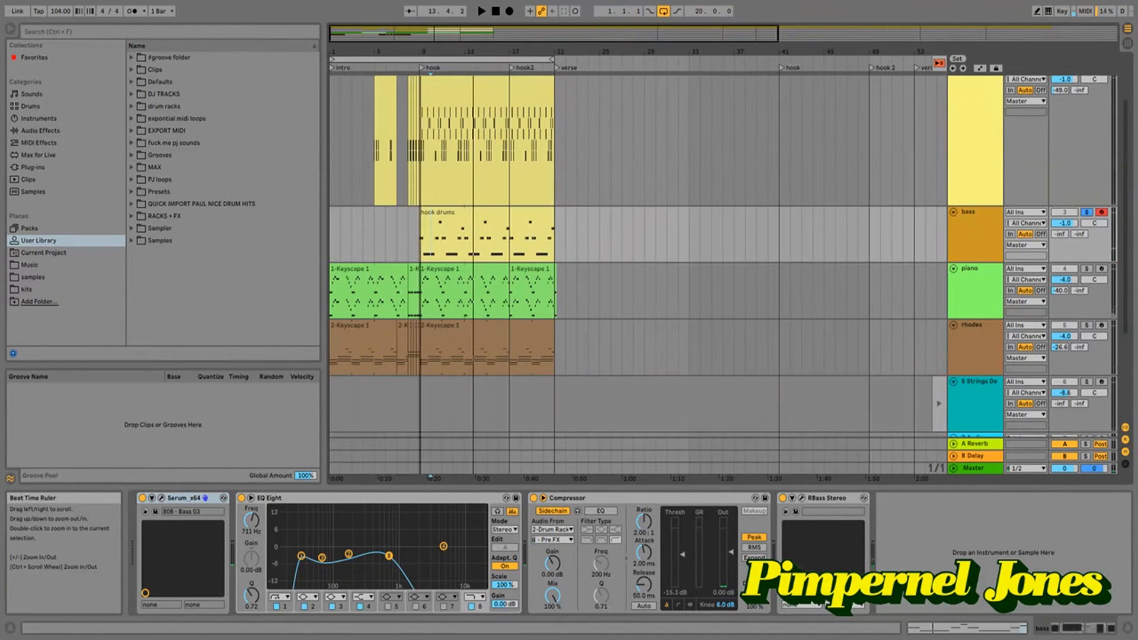
# - Select the Drum Rack track, solo it in place of the bass, and arm it for playing the pads
pyautogui.scroll(3, 972, 134)
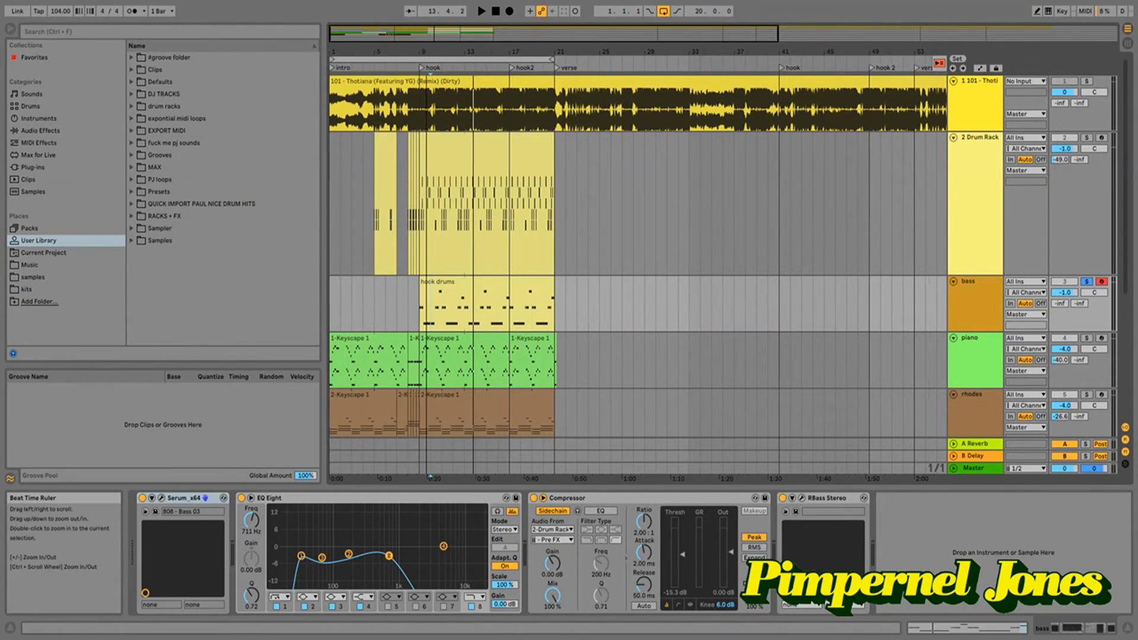
pyautogui.moveTo(426, 52); pyautogui.dragTo(458, 83)
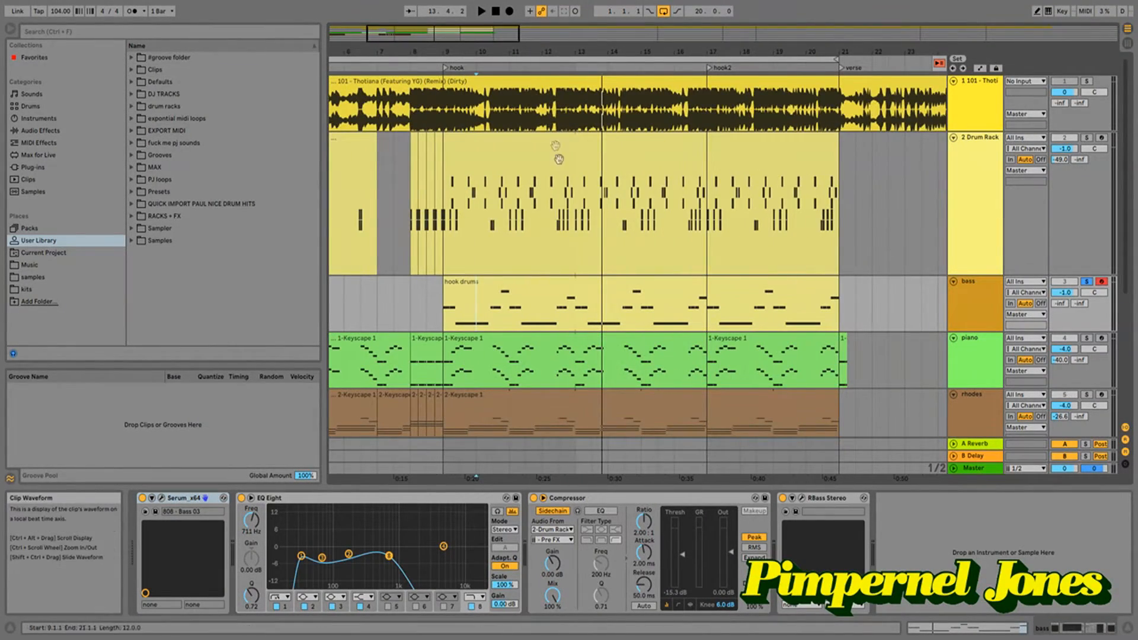
pyautogui.click(971, 141)
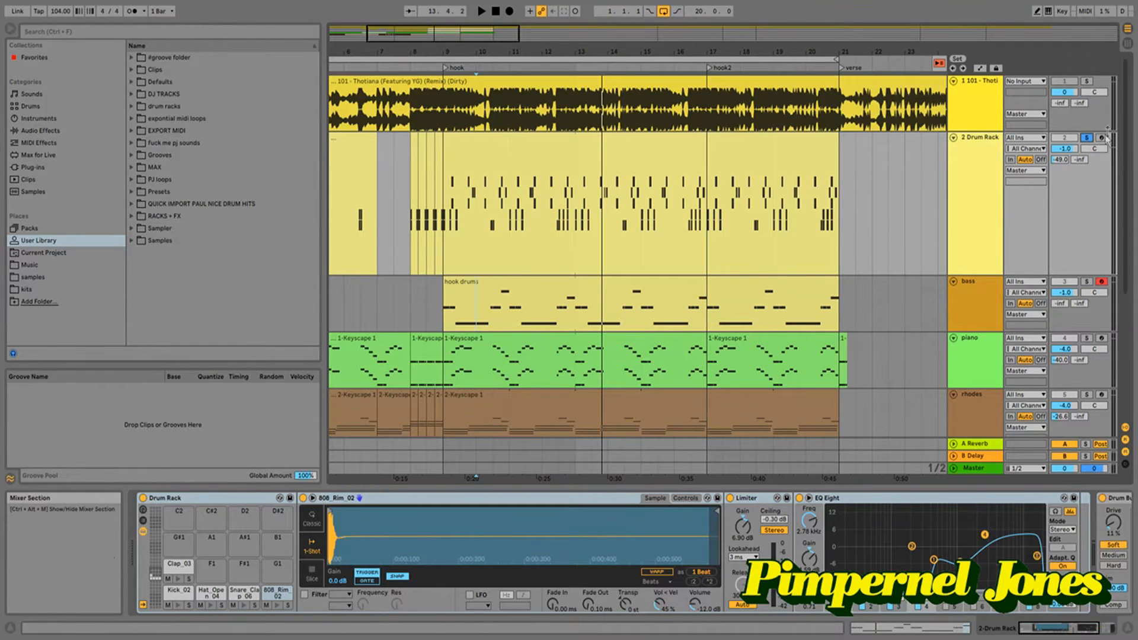
pyautogui.click(1086, 137)
pyautogui.click(1101, 138)
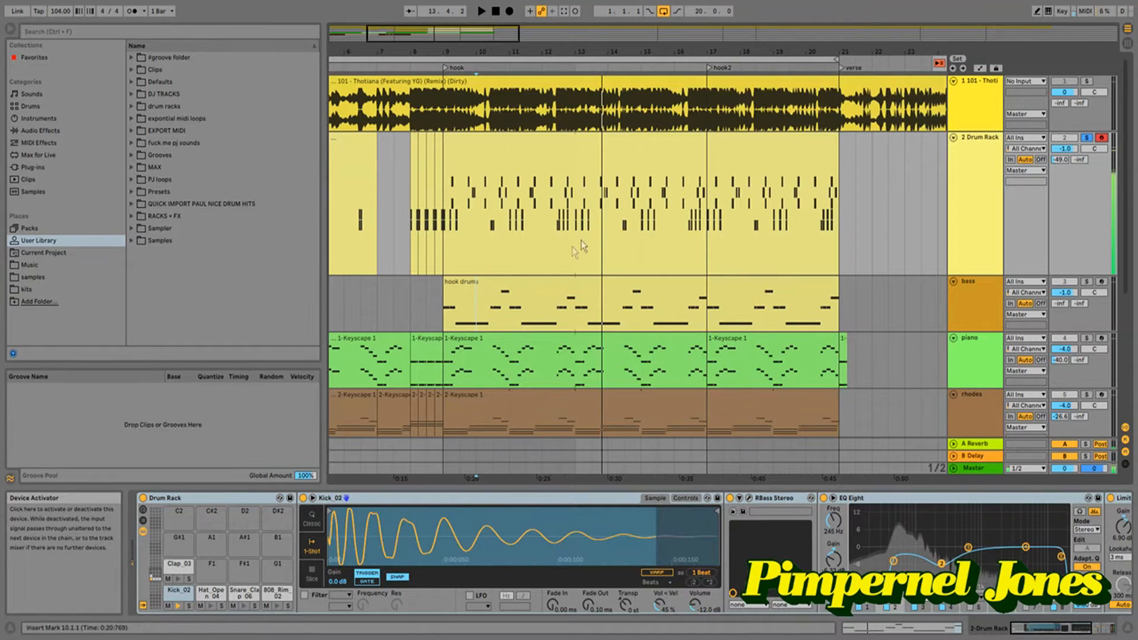
# - In Session View, compare the Kick_02 chain with its RBass Stereo, EQ Eight and Limiter bypassed and re-enabled
pyautogui.click(1130, 45)
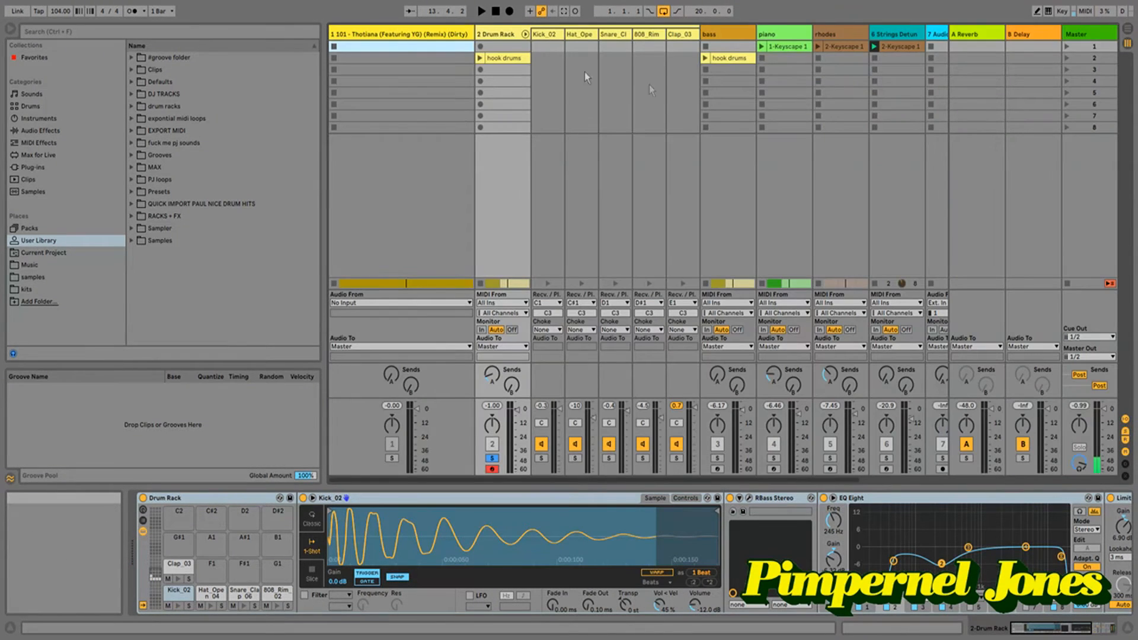
pyautogui.click(547, 38)
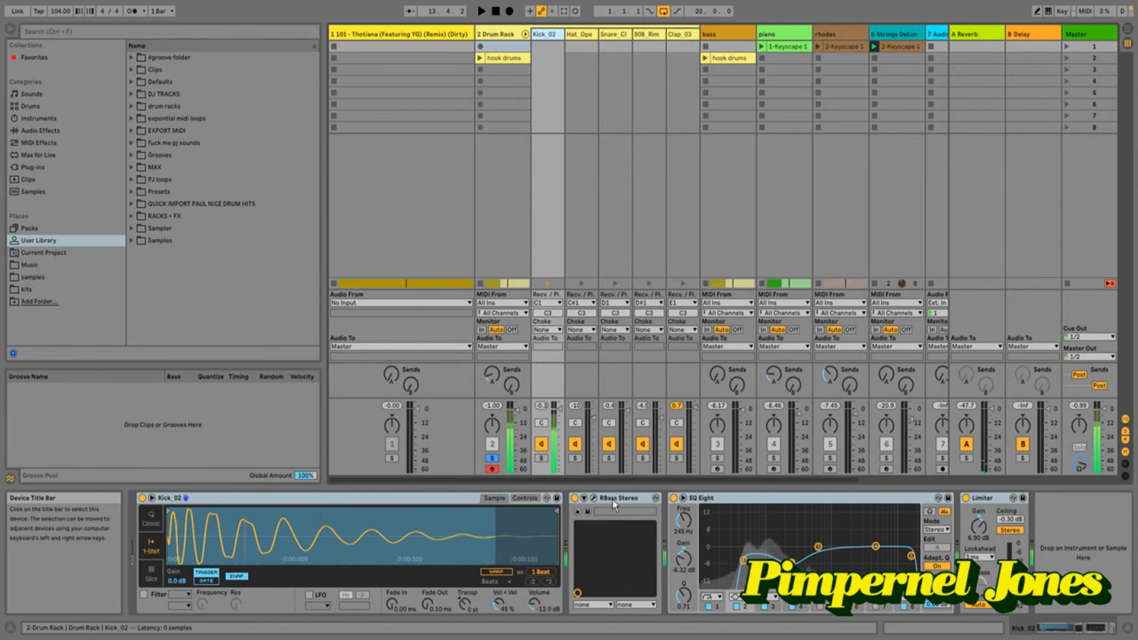
pyautogui.click(574, 498)
pyautogui.click(674, 498)
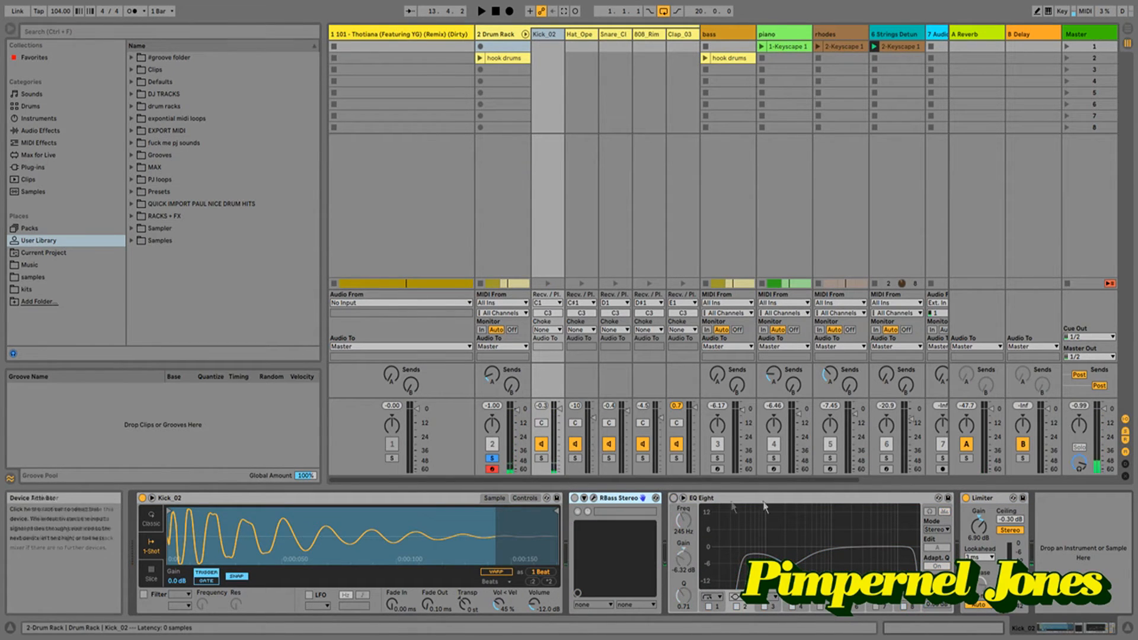
pyautogui.click(965, 498)
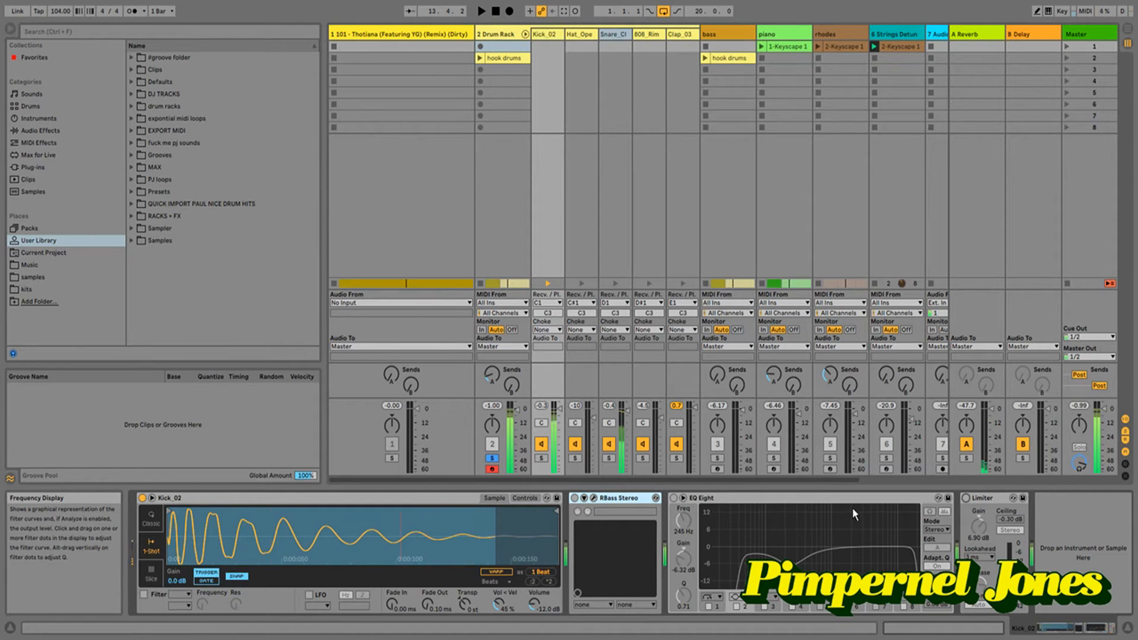
pyautogui.click(575, 498)
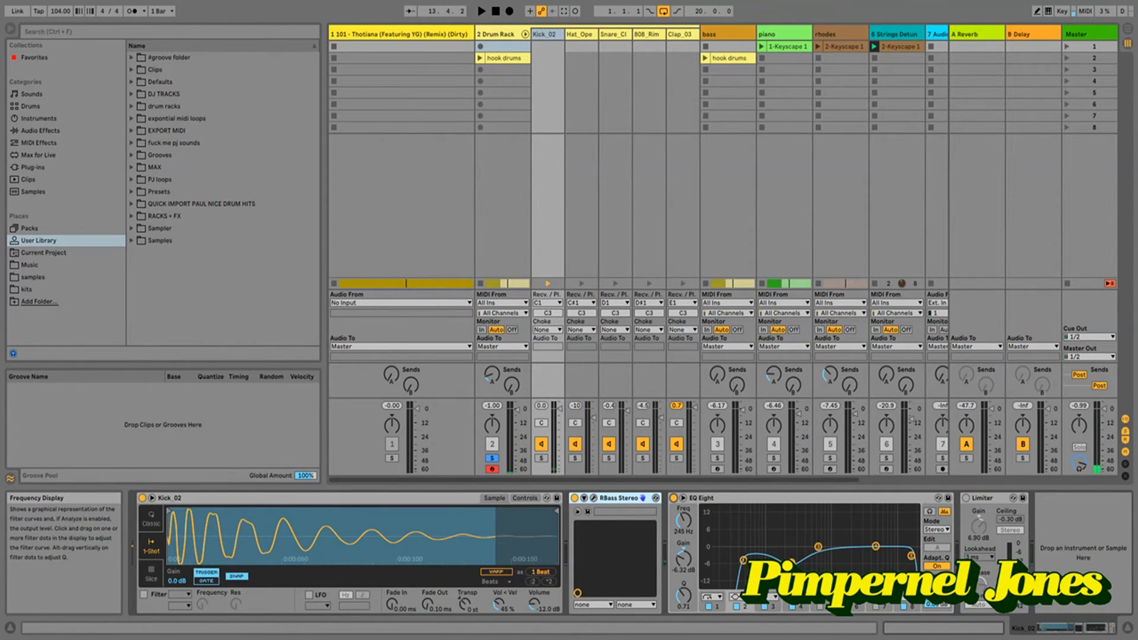
pyautogui.click(965, 499)
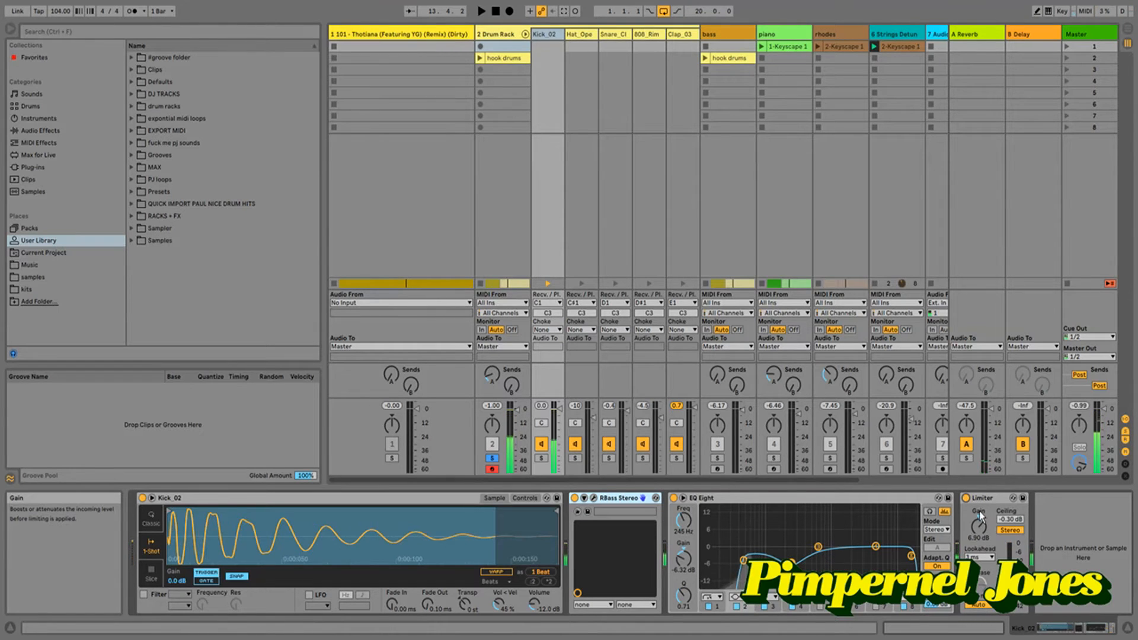
# - Check the Hat_Open_04 chain's devices, and compare Snare_Clap_06 with its Limiter and EQ Eight bypassed and re-enabled
pyautogui.click(577, 34)
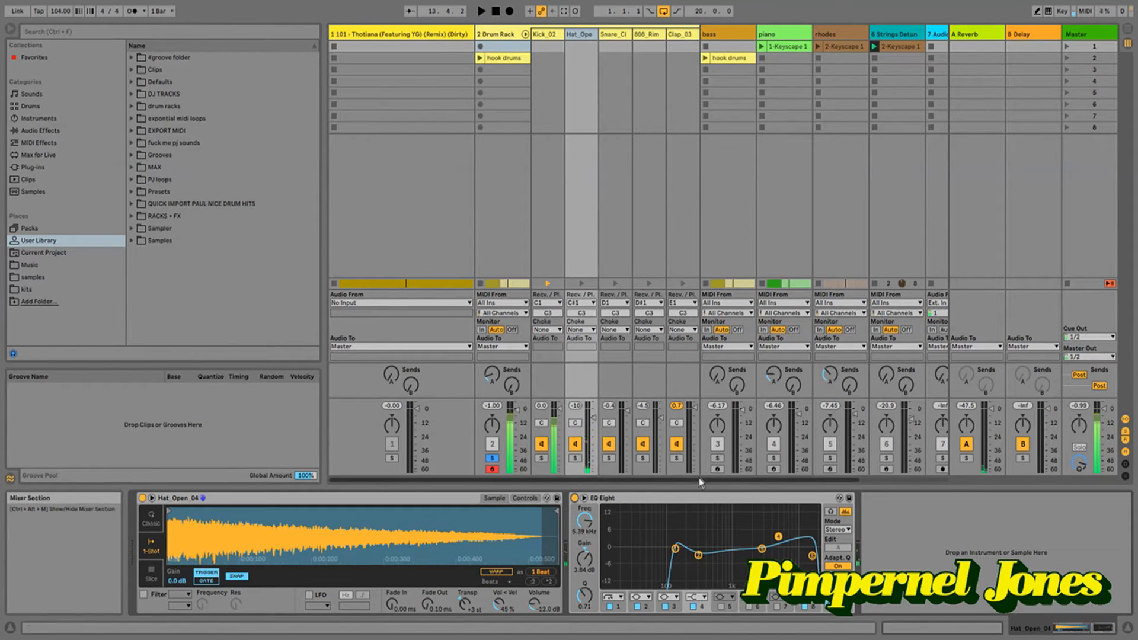
pyautogui.click(610, 55)
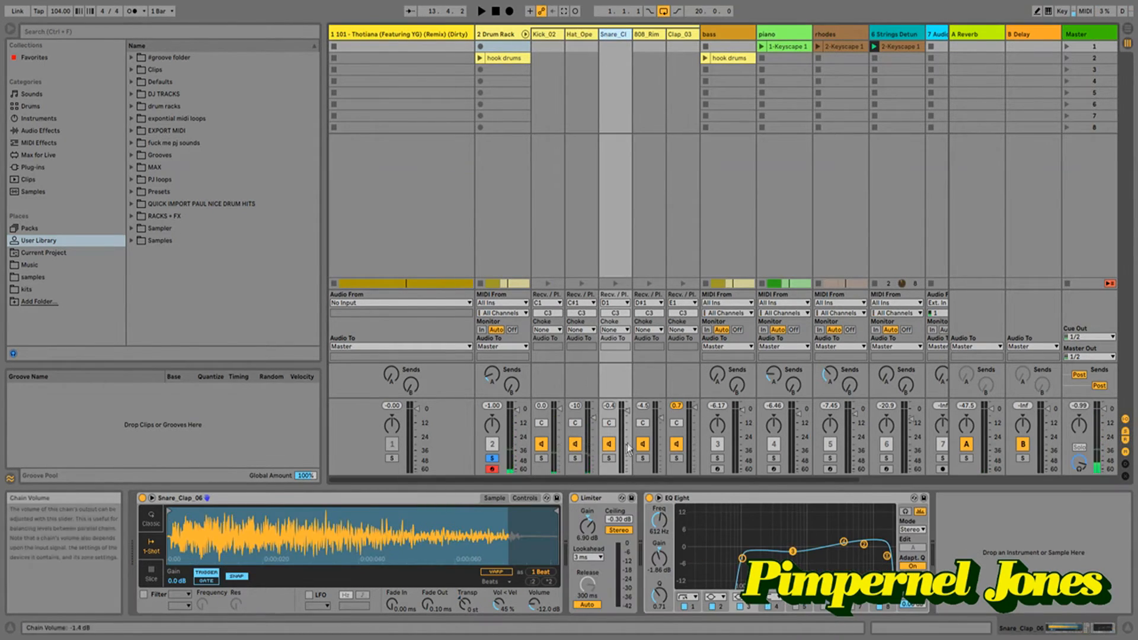
pyautogui.click(649, 499)
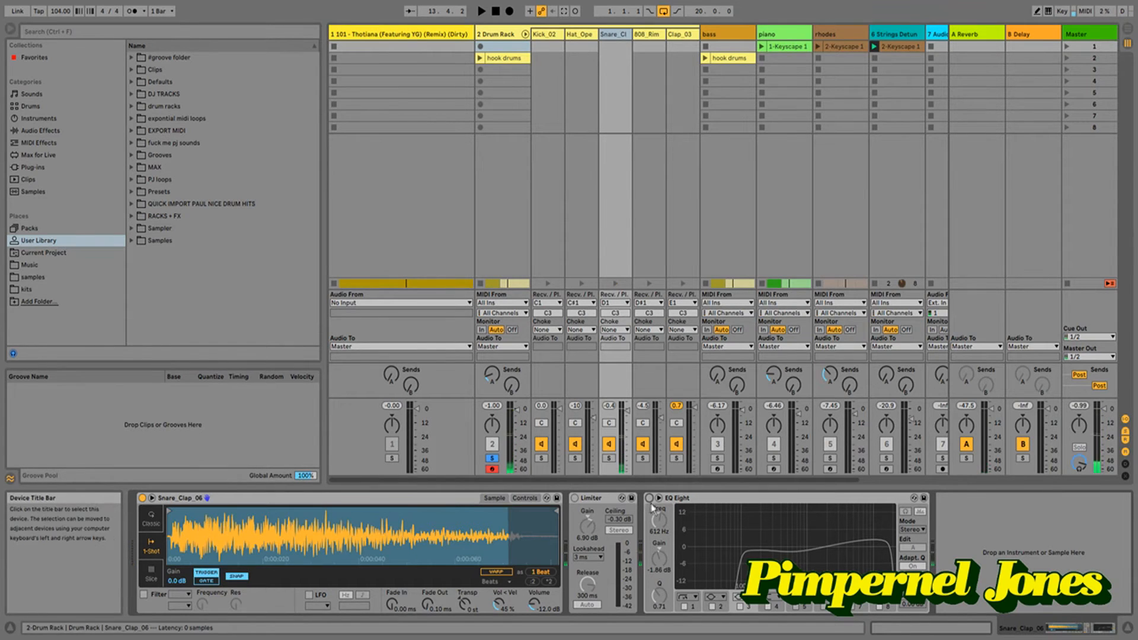
pyautogui.click(574, 498)
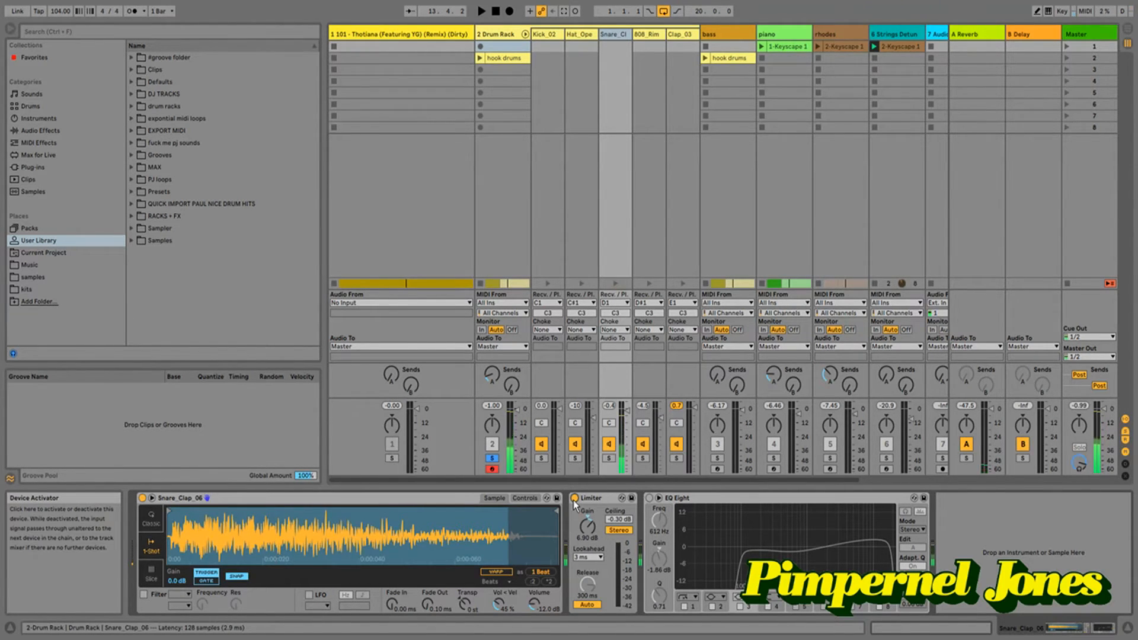
pyautogui.click(649, 498)
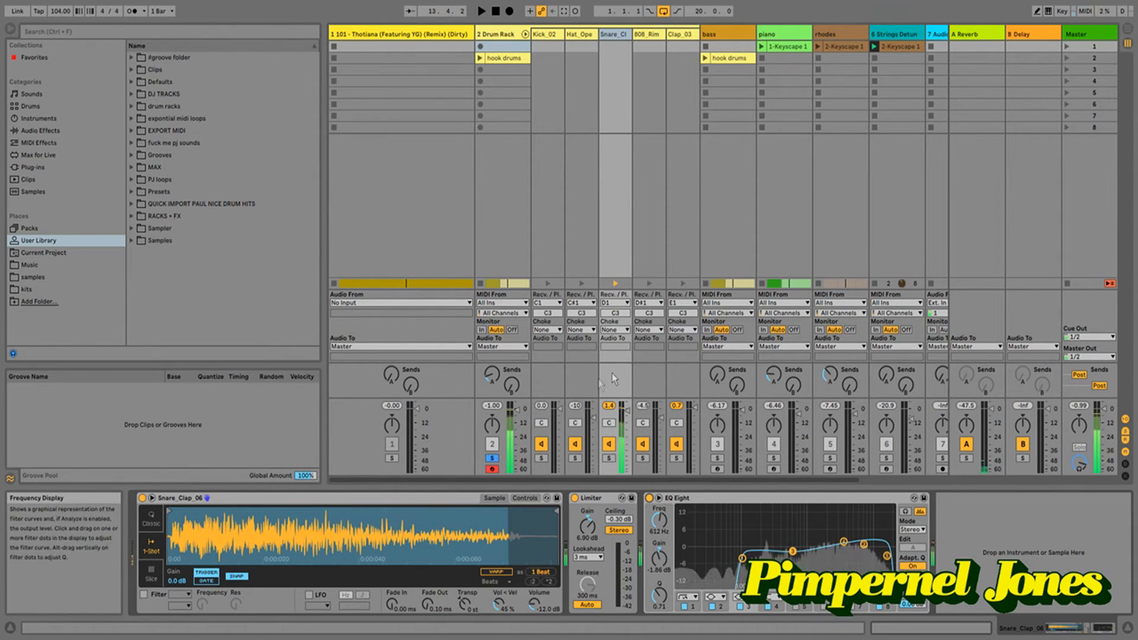
# - Display the device chains of 808_Rim_02 and Clap_03, and return to Arrangement View
pyautogui.click(645, 34)
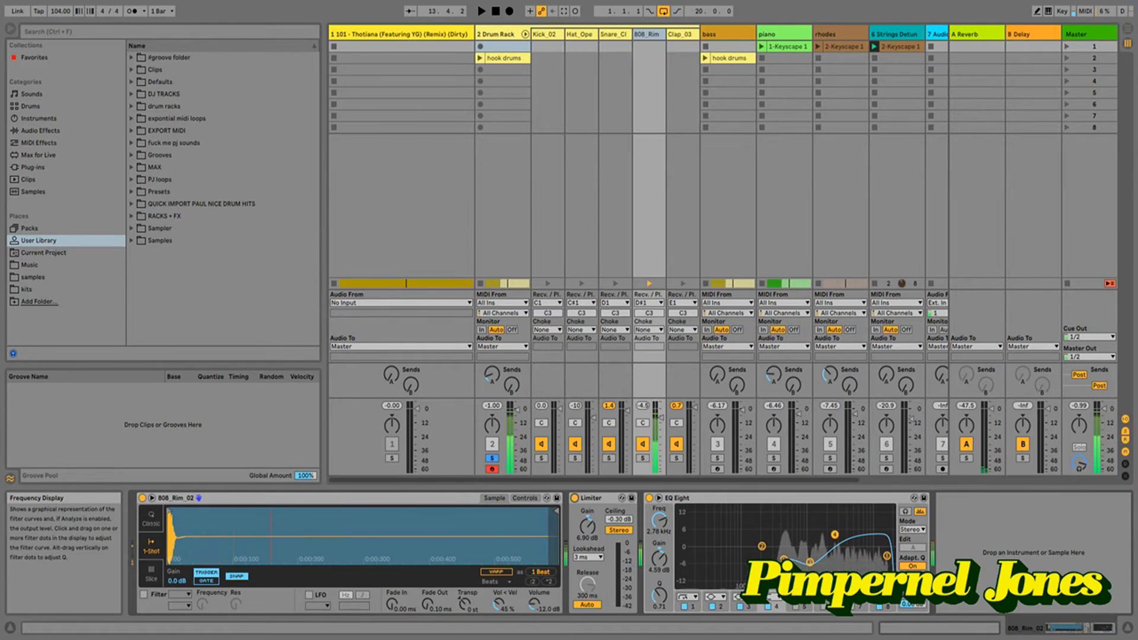
pyautogui.click(675, 39)
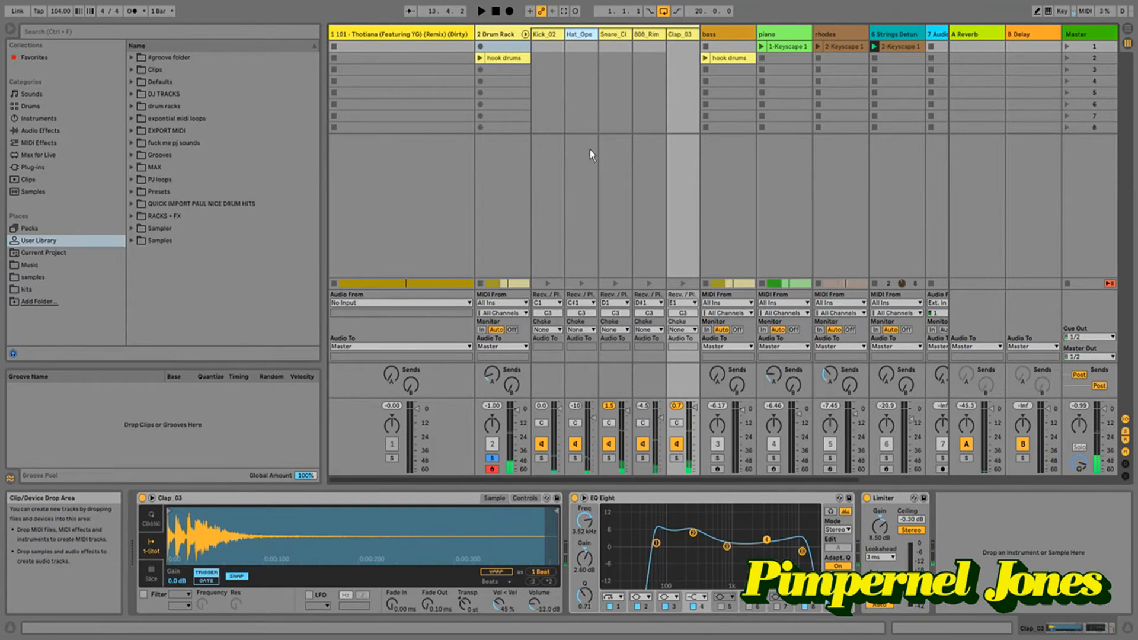
pyautogui.click(1126, 33)
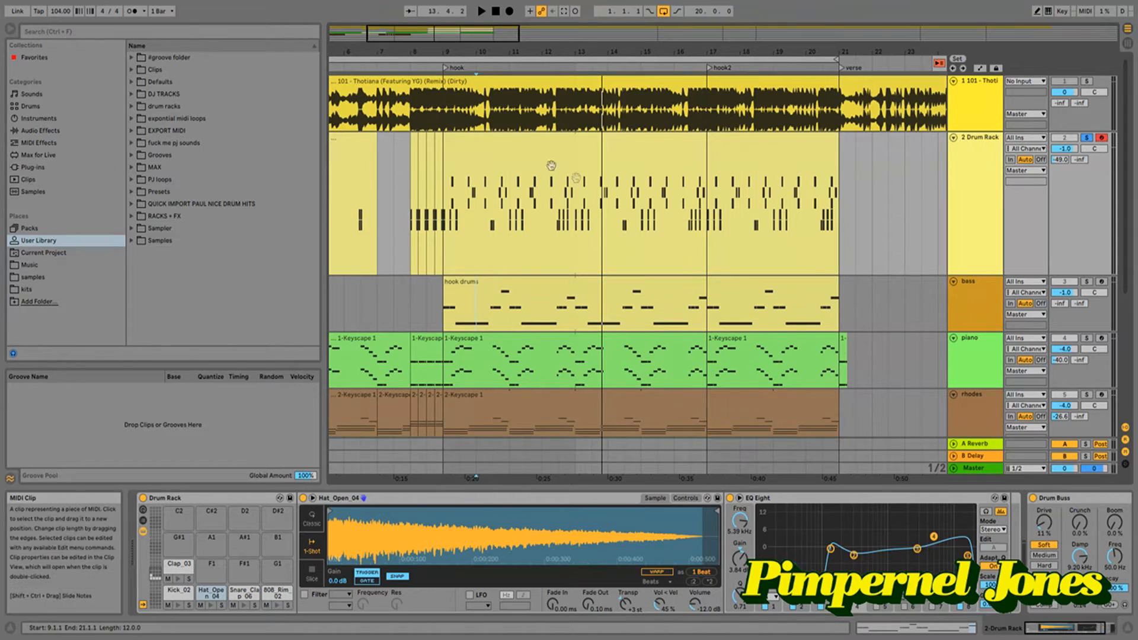
# - Play the soloed drums from just before the hook and follow their pattern through the hook
pyautogui.press('space')
pyautogui.press('space')
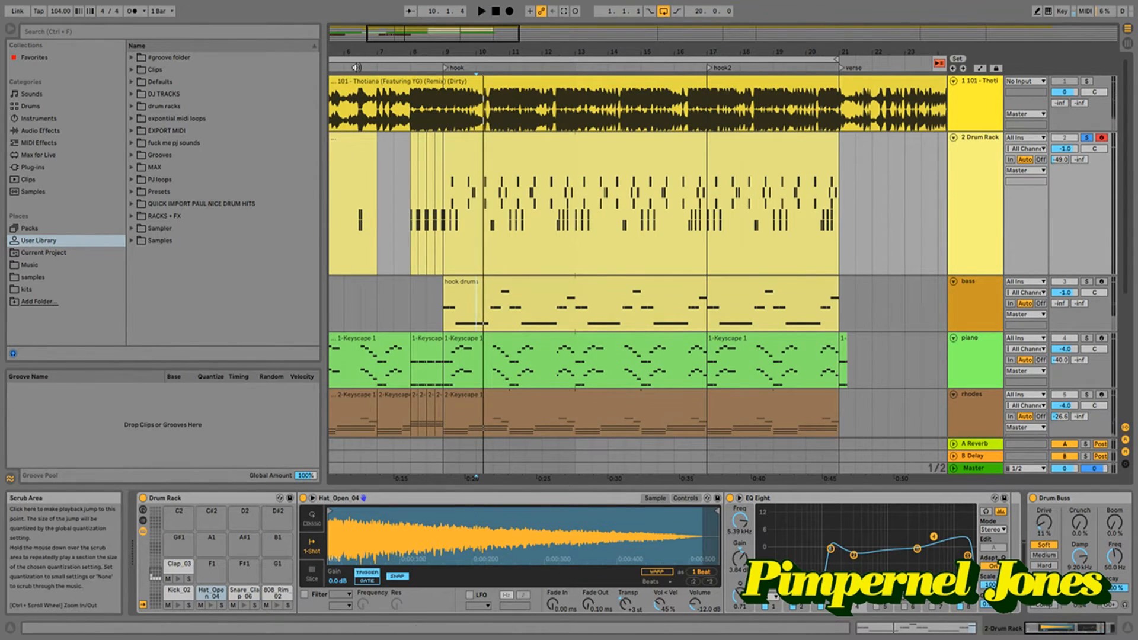
pyautogui.moveTo(354, 55); pyautogui.dragTo(354, 86)
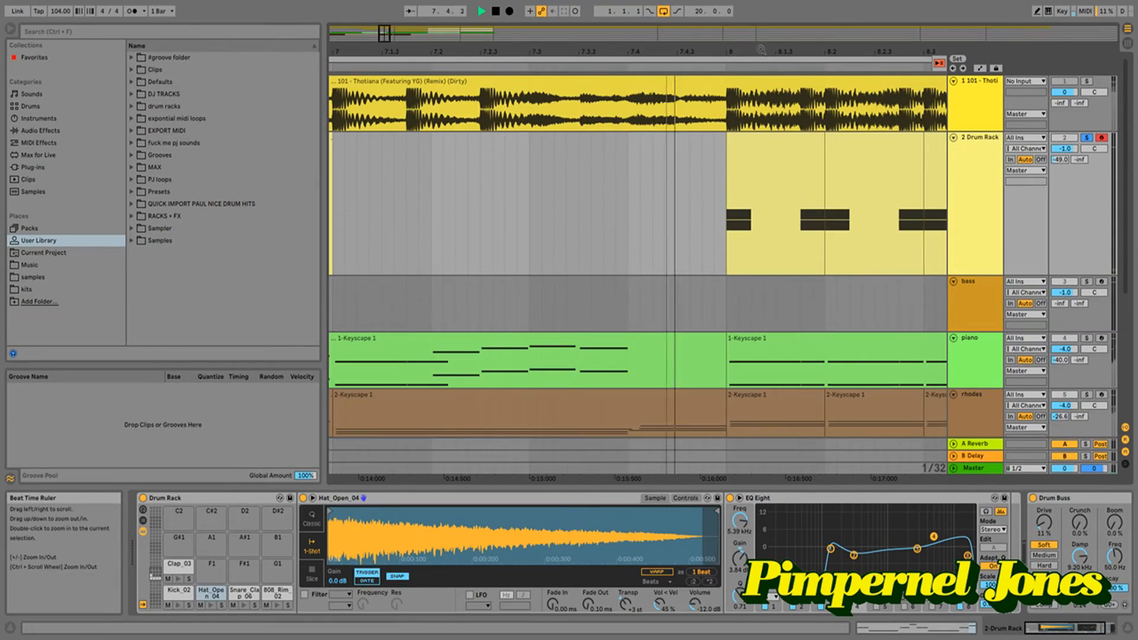
pyautogui.moveTo(762, 50); pyautogui.dragTo(524, 35)
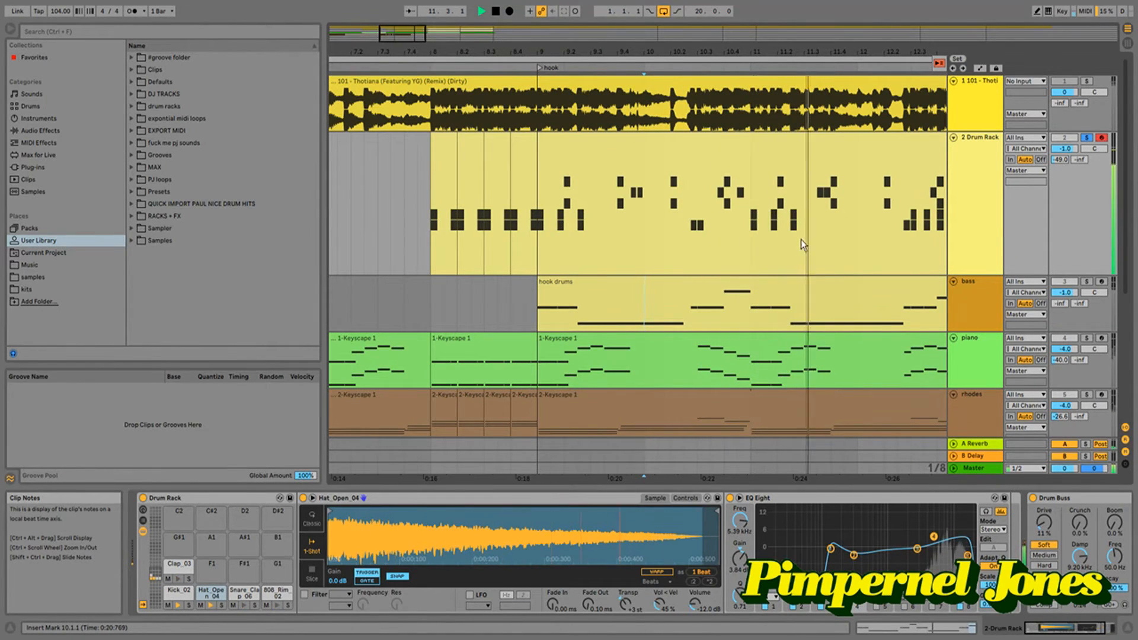
pyautogui.moveTo(793, 51); pyautogui.dragTo(521, 13)
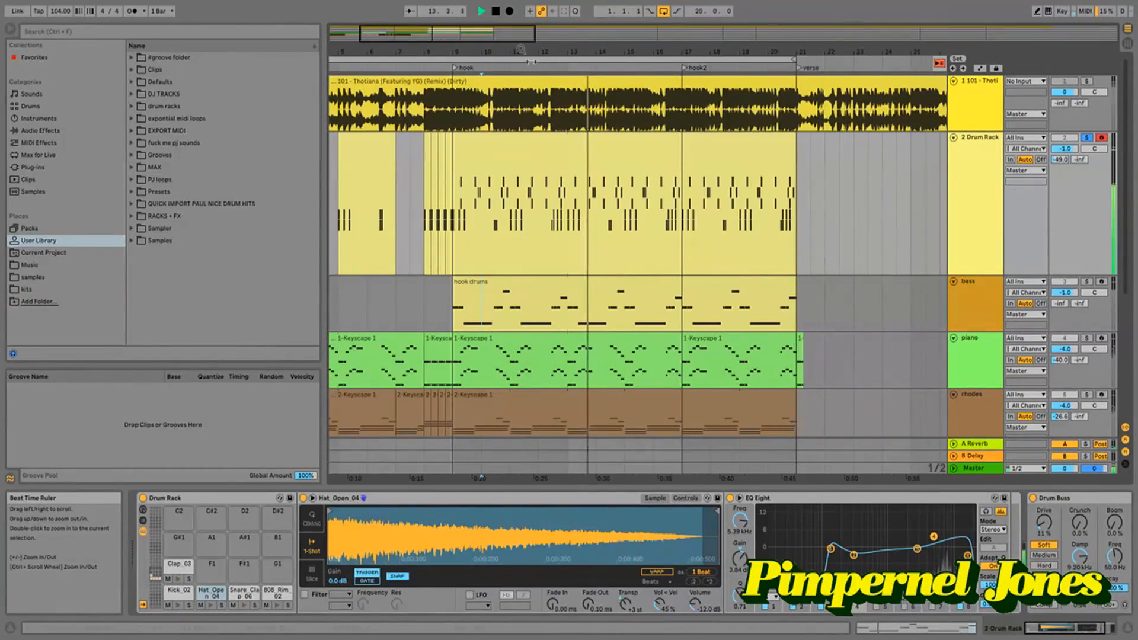
# - Add the bass, piano and rhodes to the soloed drums during playback, restarting from the hook marker
pyautogui.click(1087, 282)
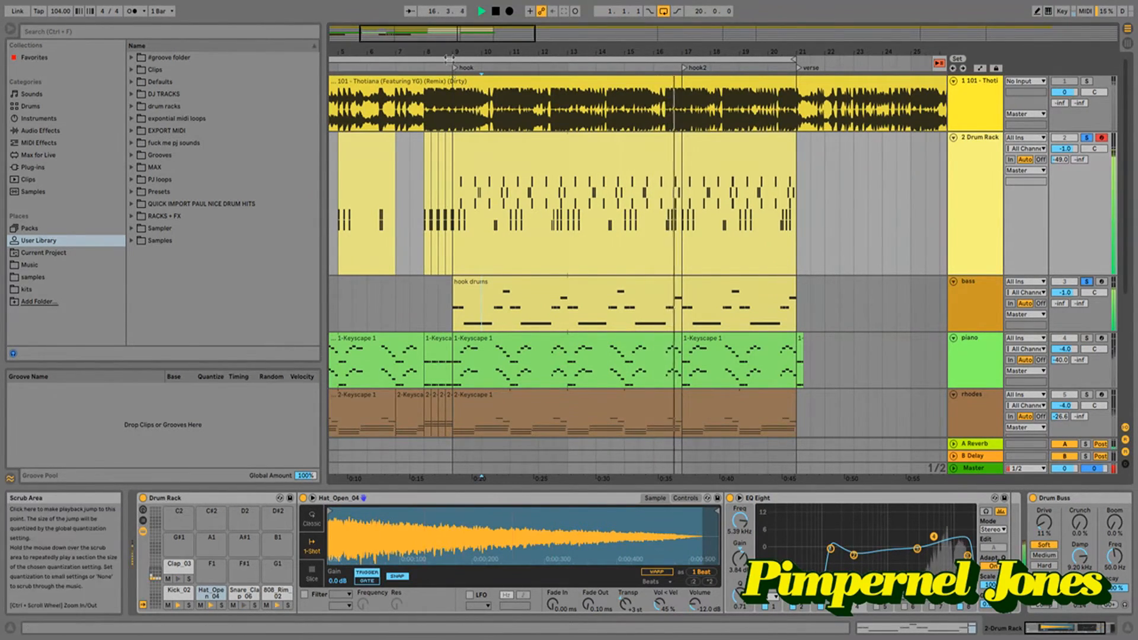
pyautogui.click(453, 70)
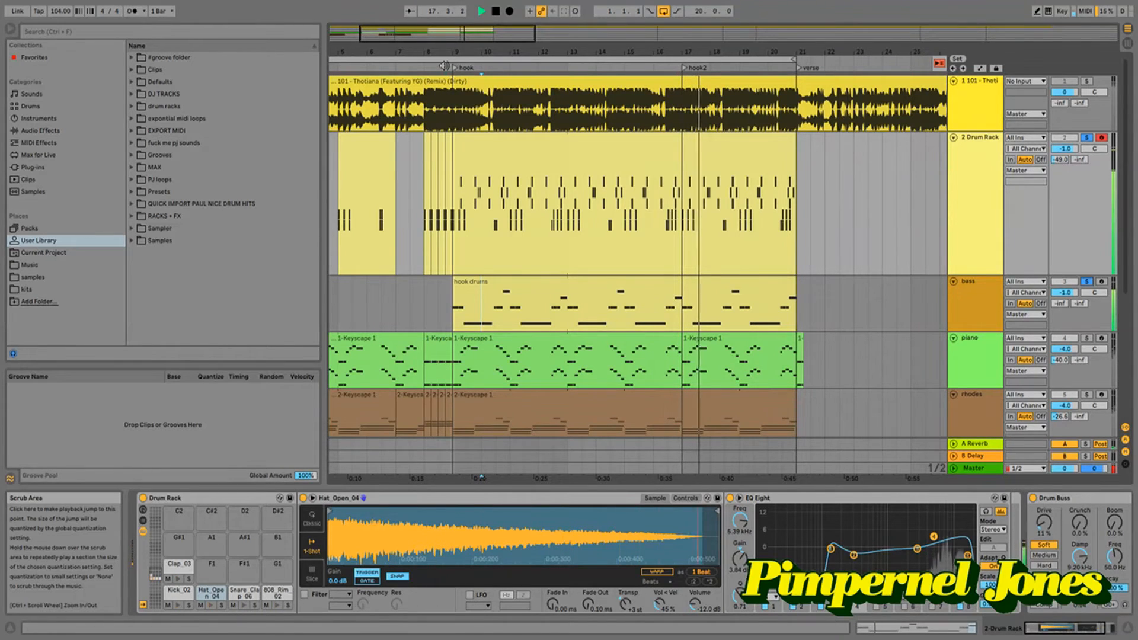
pyautogui.click(1086, 340)
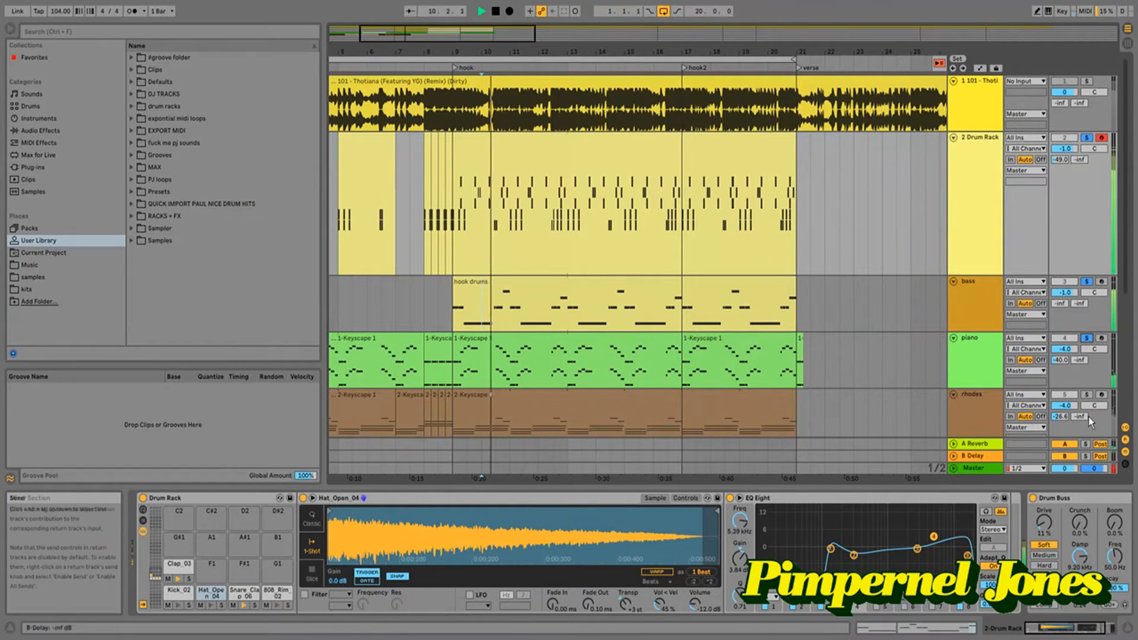
pyautogui.click(1086, 395)
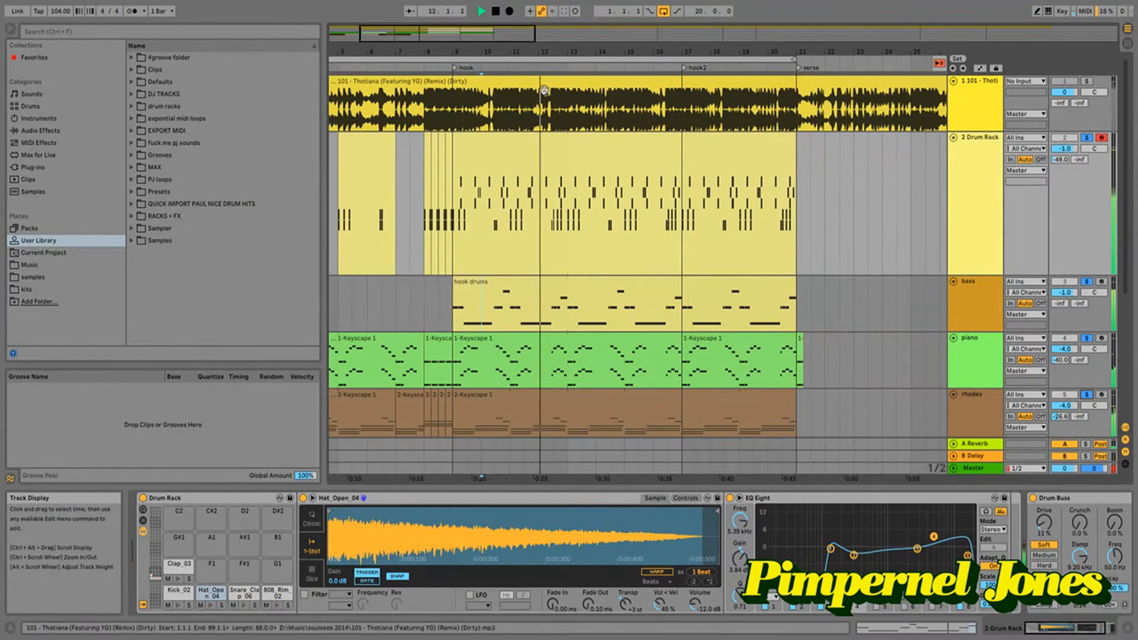
# - Toggle solo on the original Thotiana track to clear the solos on all tracks
pyautogui.moveTo(791, 52); pyautogui.dragTo(791, 25)
pyautogui.click(1087, 81)
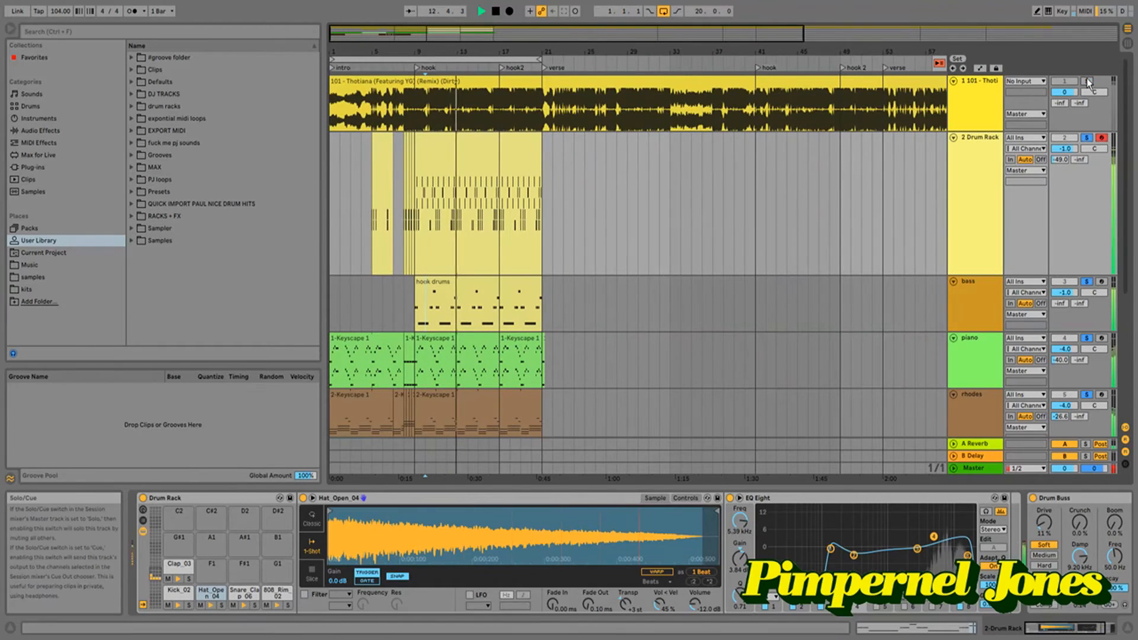
pyautogui.click(1086, 82)
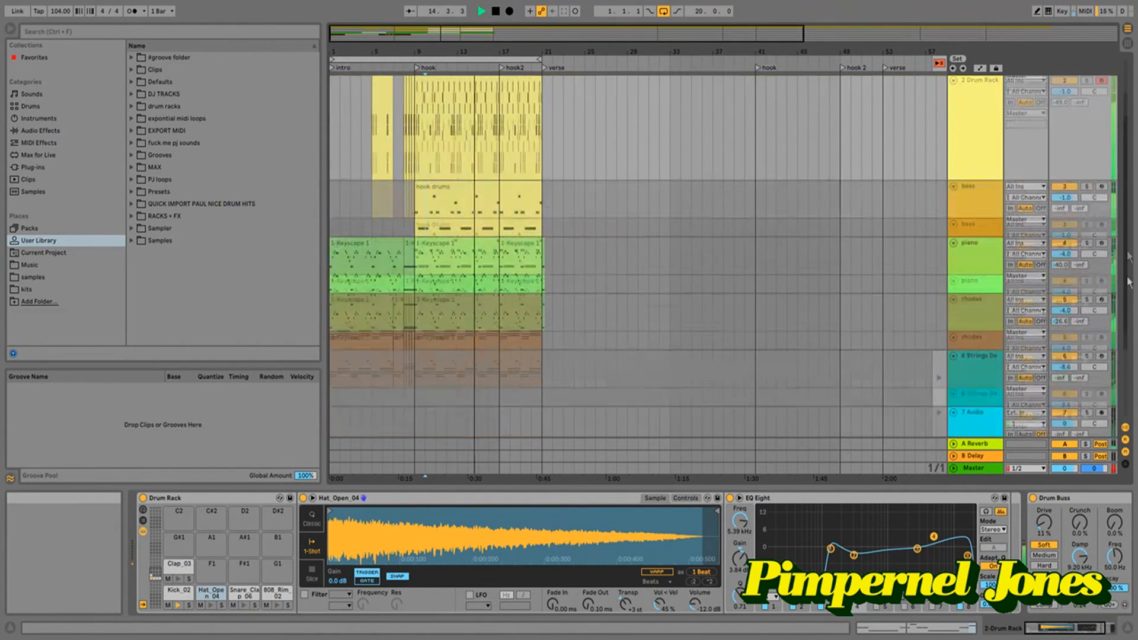
# - Select the Strings Detuned Pad track and show its clip and devices in Session View
pyautogui.scroll(-5, 1126, 297)
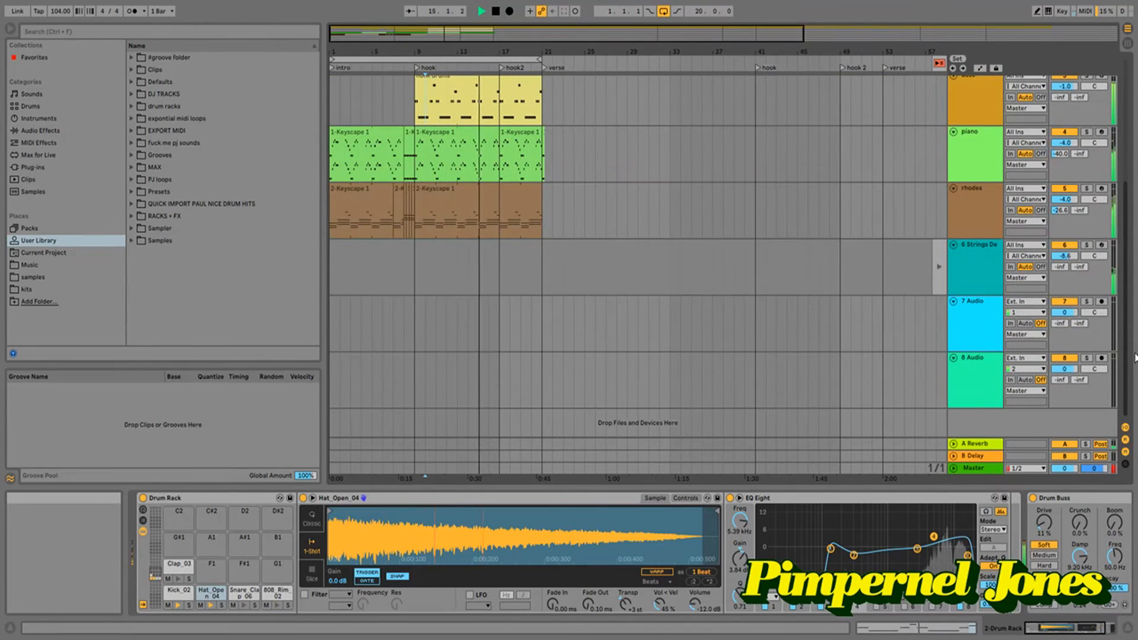
pyautogui.click(982, 260)
pyautogui.press('Tab')
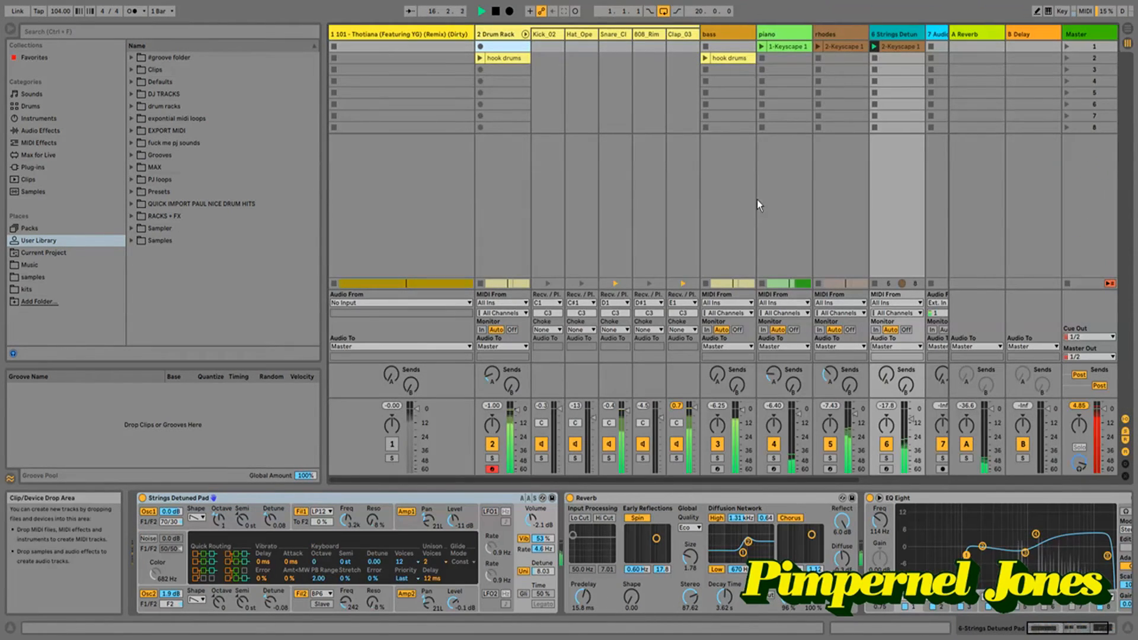
pyautogui.doubleClick(895, 48)
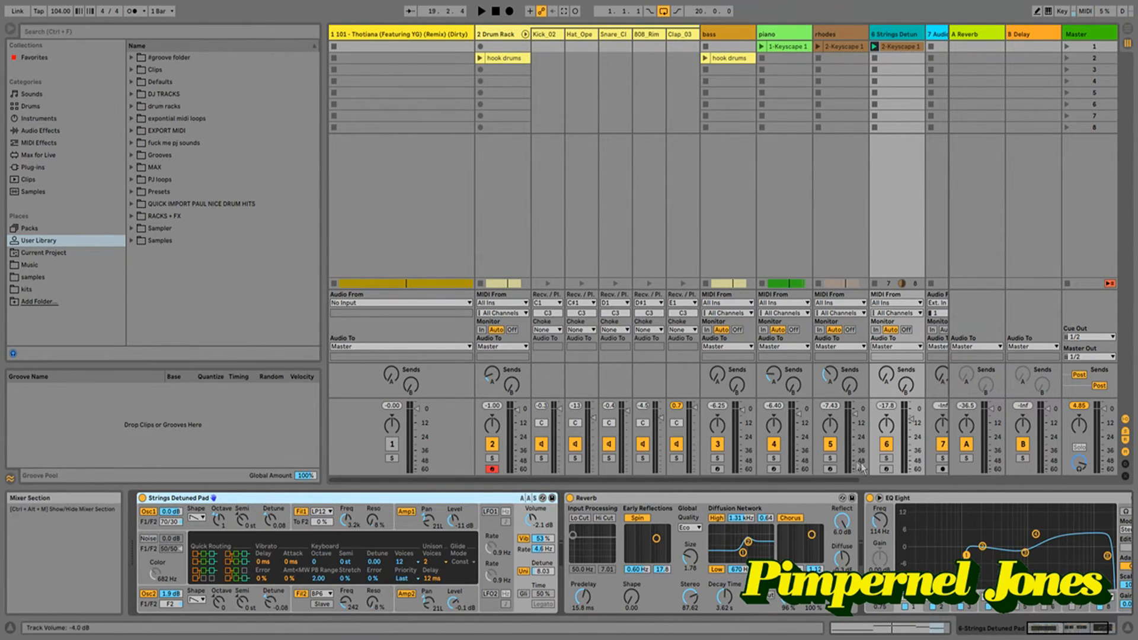
# - Arm the Strings Detuned Pad track to demonstrate its sound while toggling Reverb and EQ Eight, and open its clip's notes
pyautogui.click(887, 469)
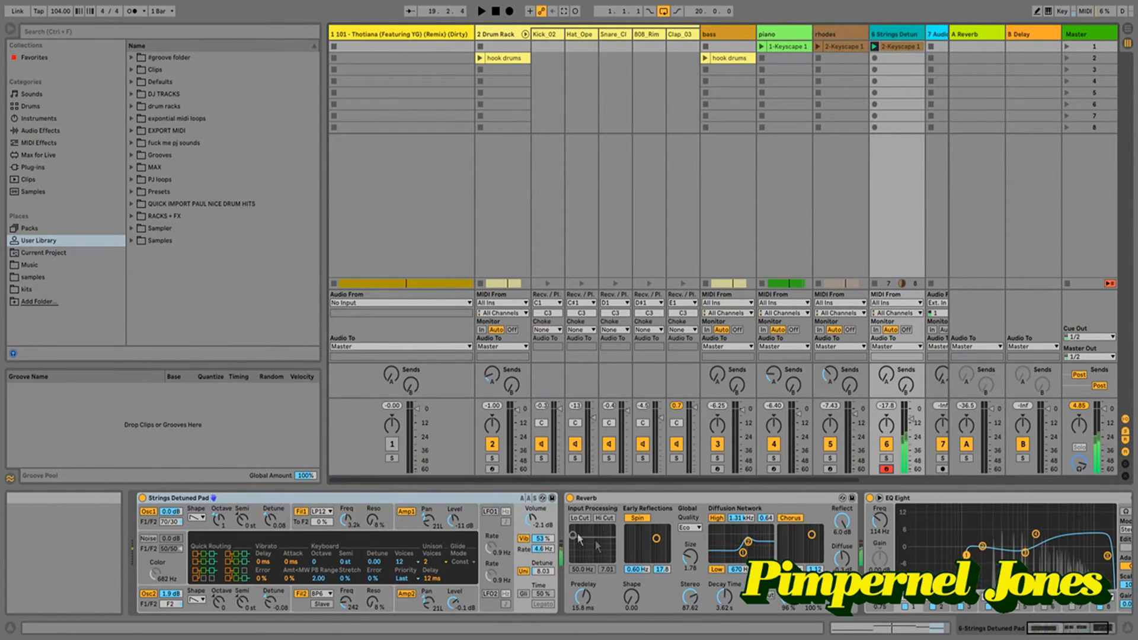
pyautogui.click(569, 498)
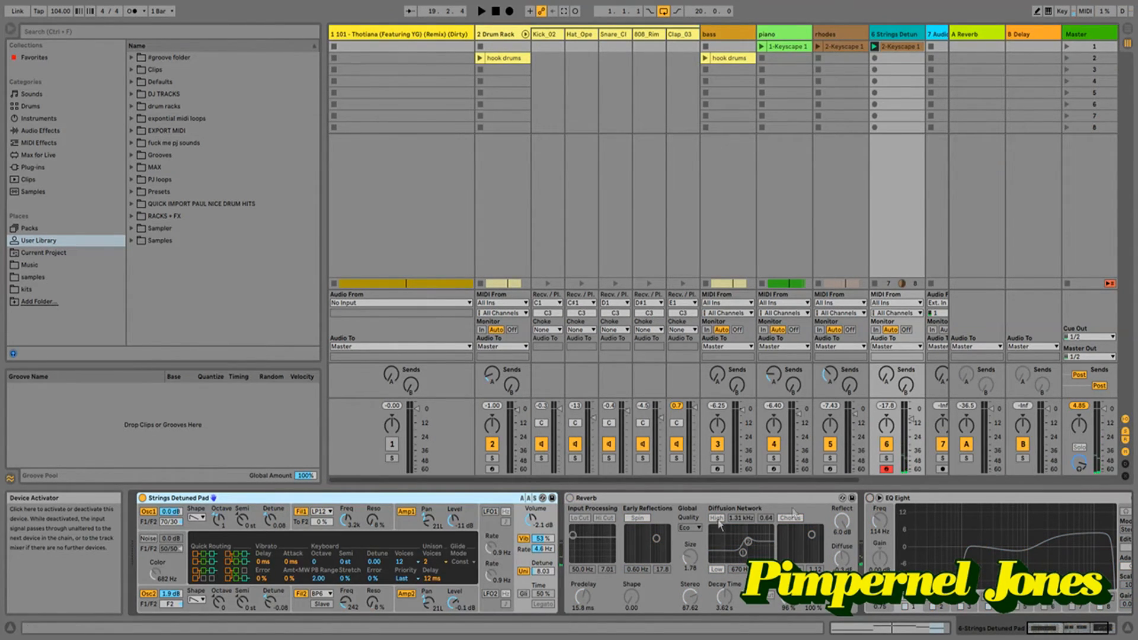
pyautogui.click(570, 498)
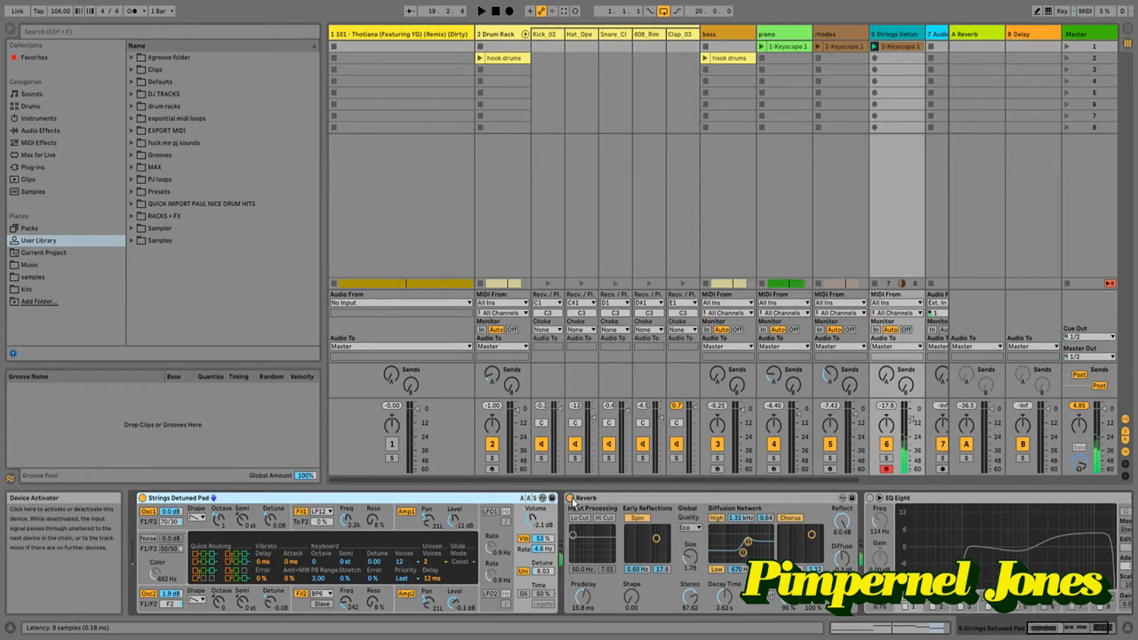
pyautogui.click(870, 499)
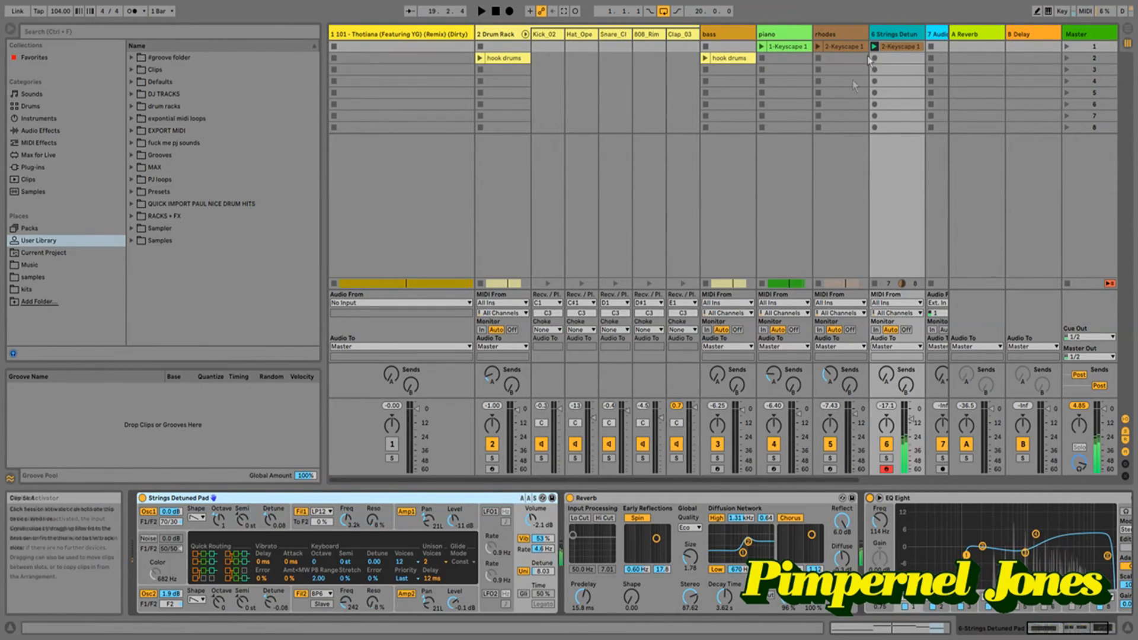
pyautogui.click(887, 48)
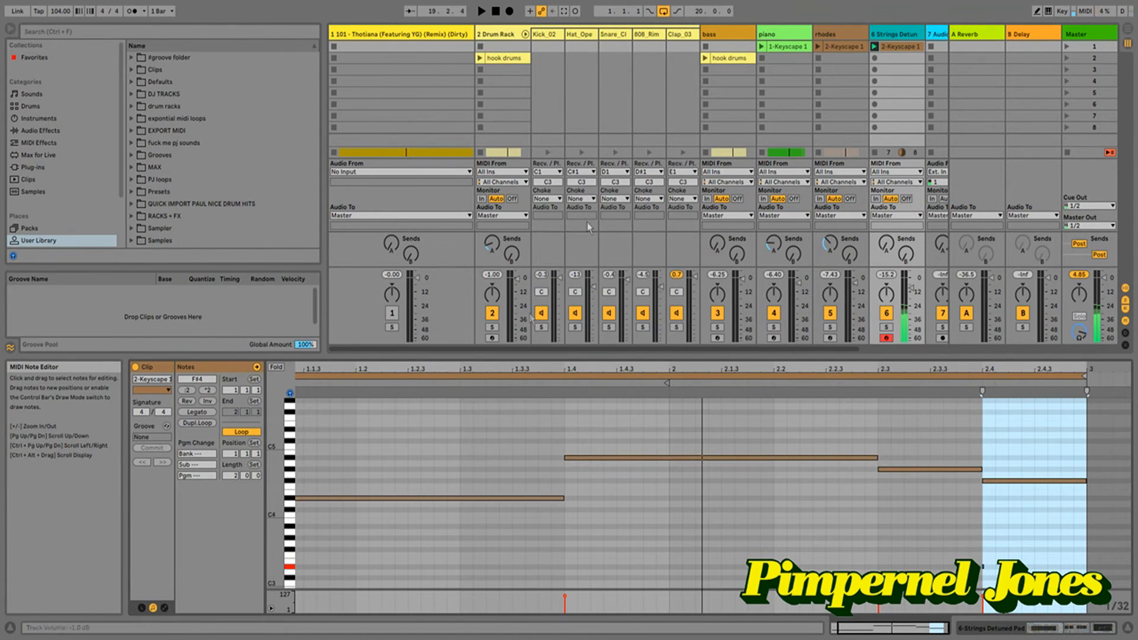
# - Play the hook in Arrangement View and compare it with the original by toggling solo on the original Thotiana track
pyautogui.press('space')
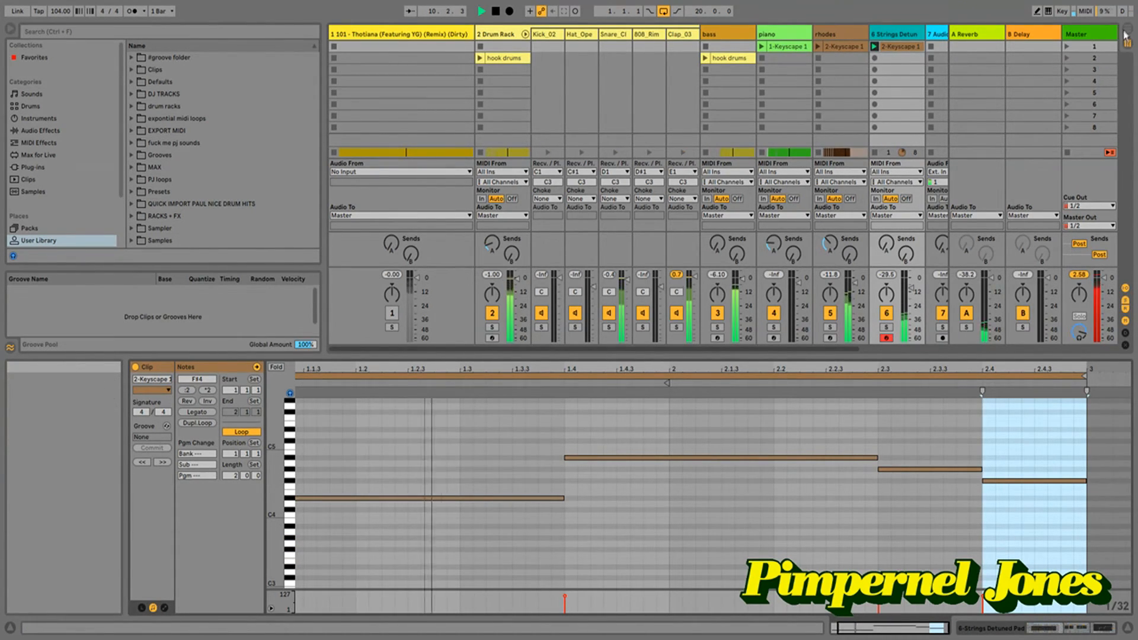
pyautogui.click(1126, 34)
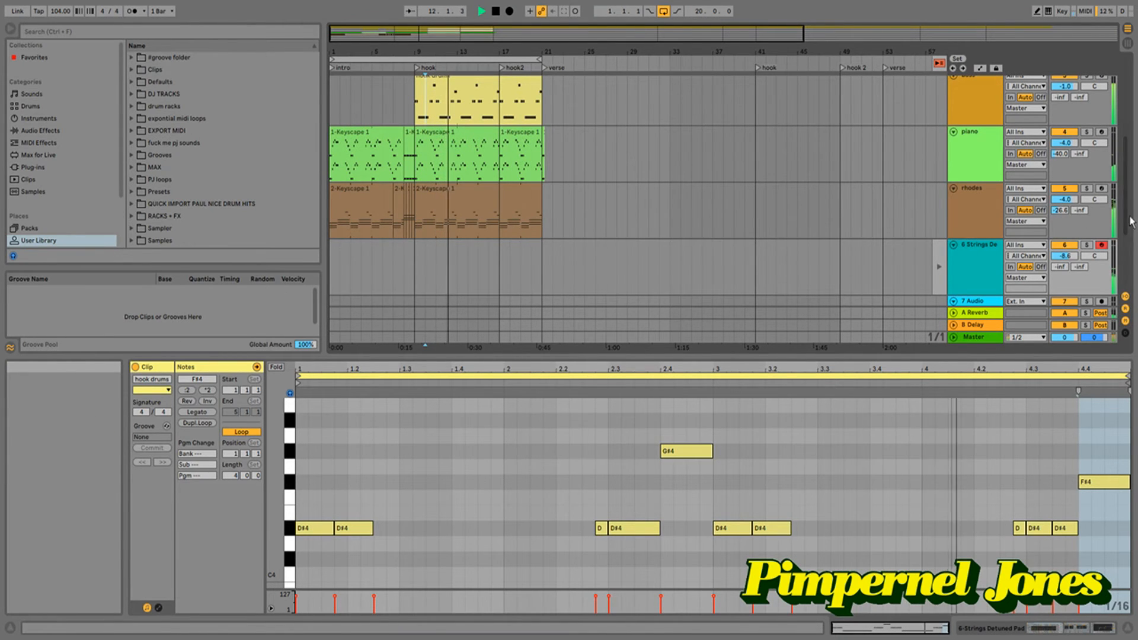
pyautogui.scroll(5, 1131, 221)
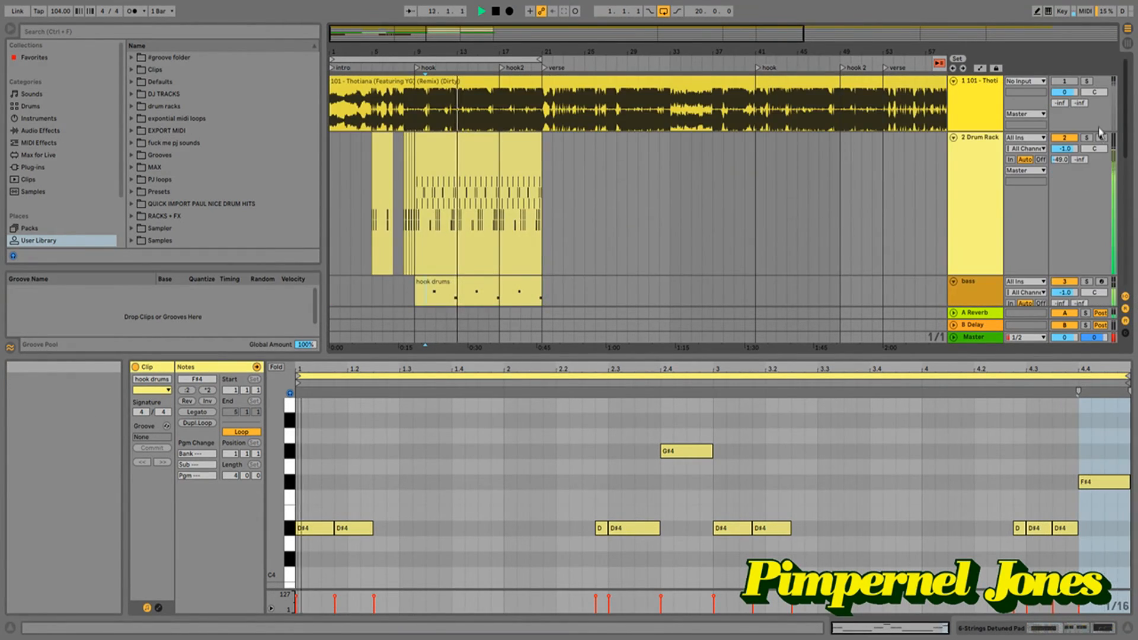
pyautogui.scroll(-1, 1099, 132)
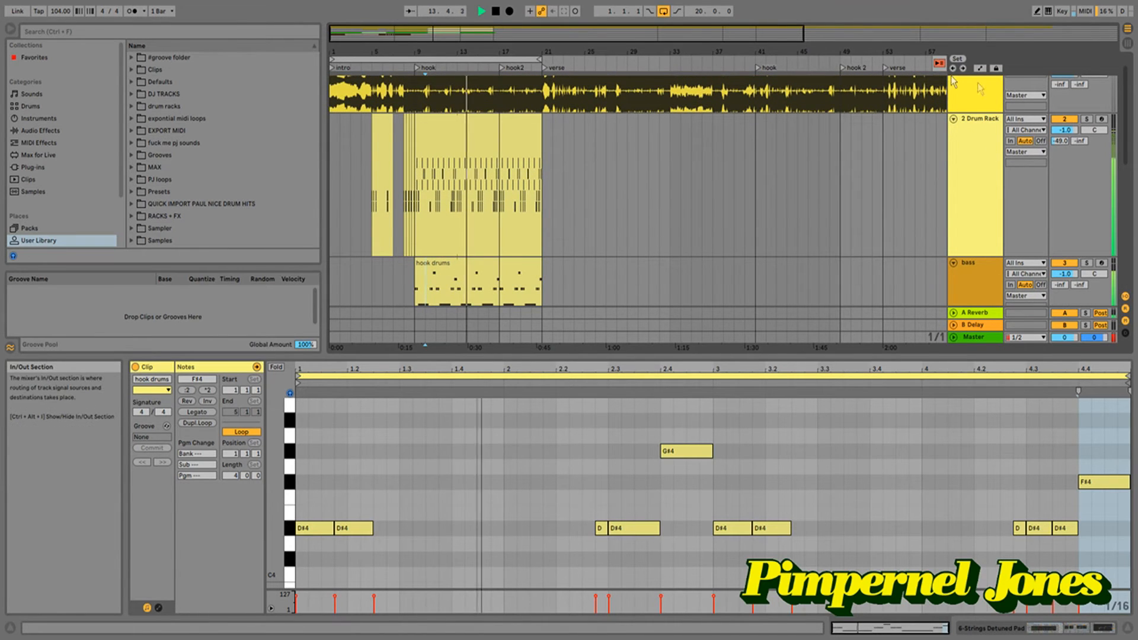
pyautogui.scroll(1, 976, 106)
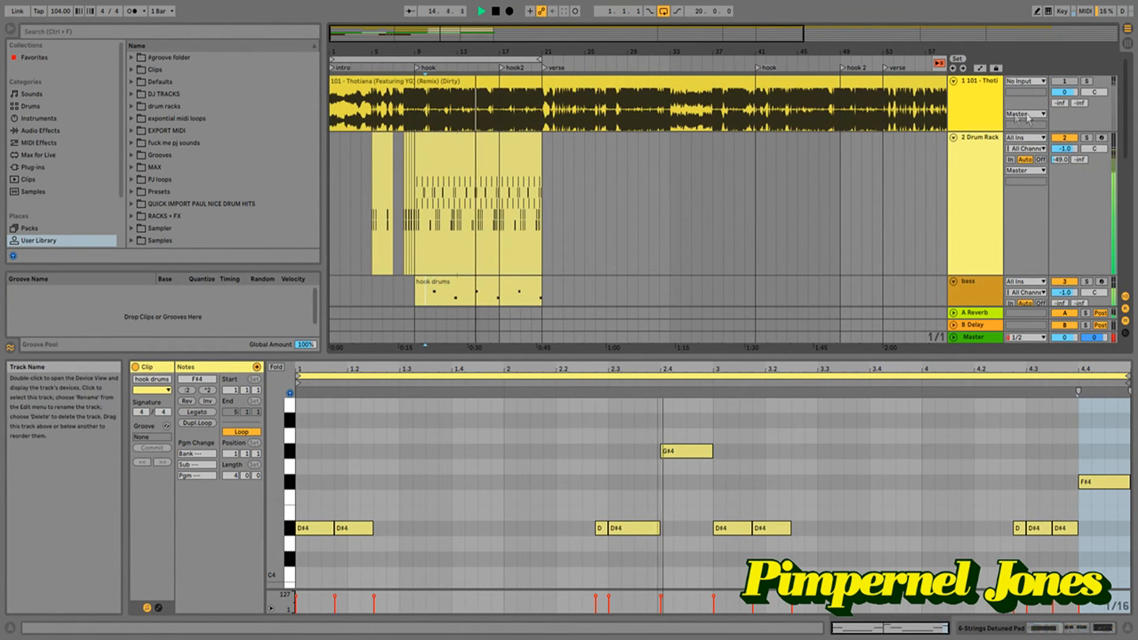
pyautogui.click(1086, 81)
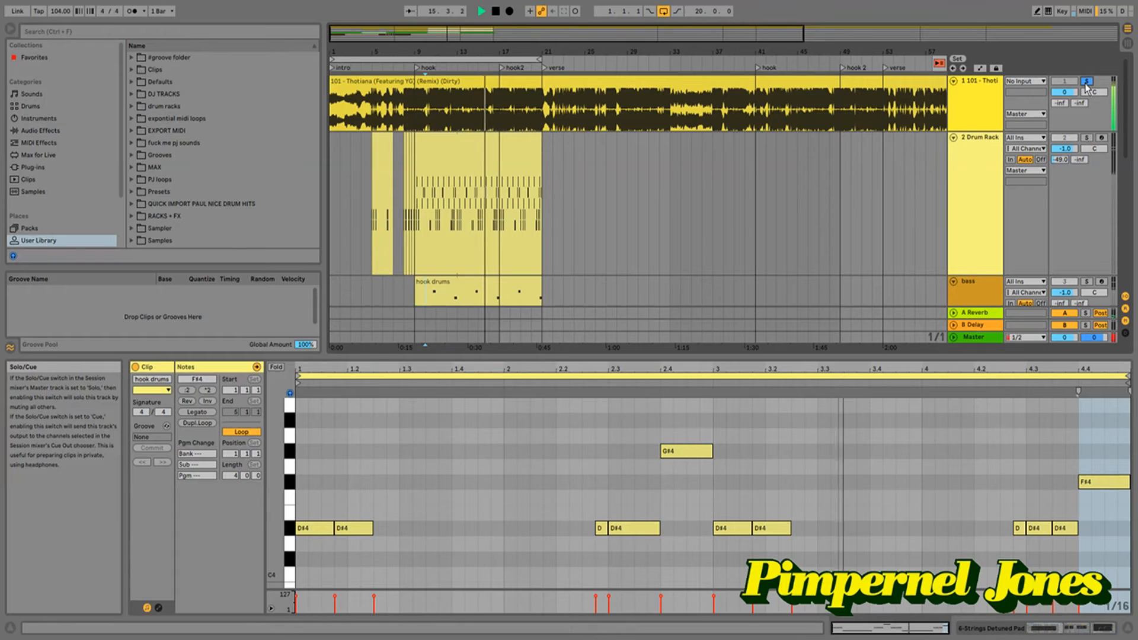
pyautogui.click(1086, 81)
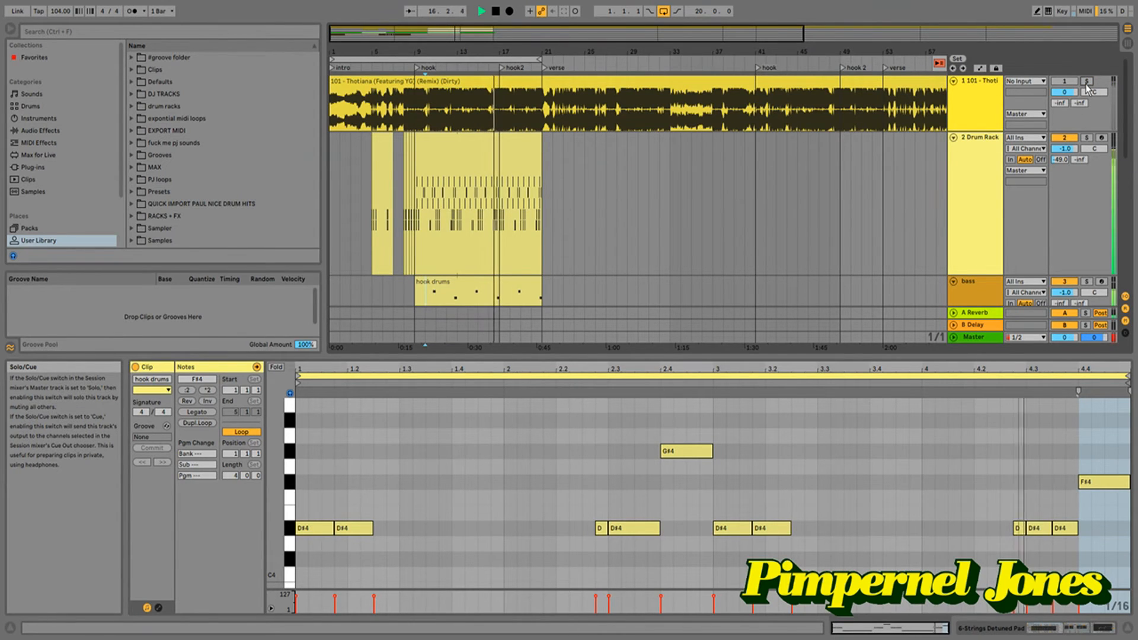
pyautogui.click(1086, 81)
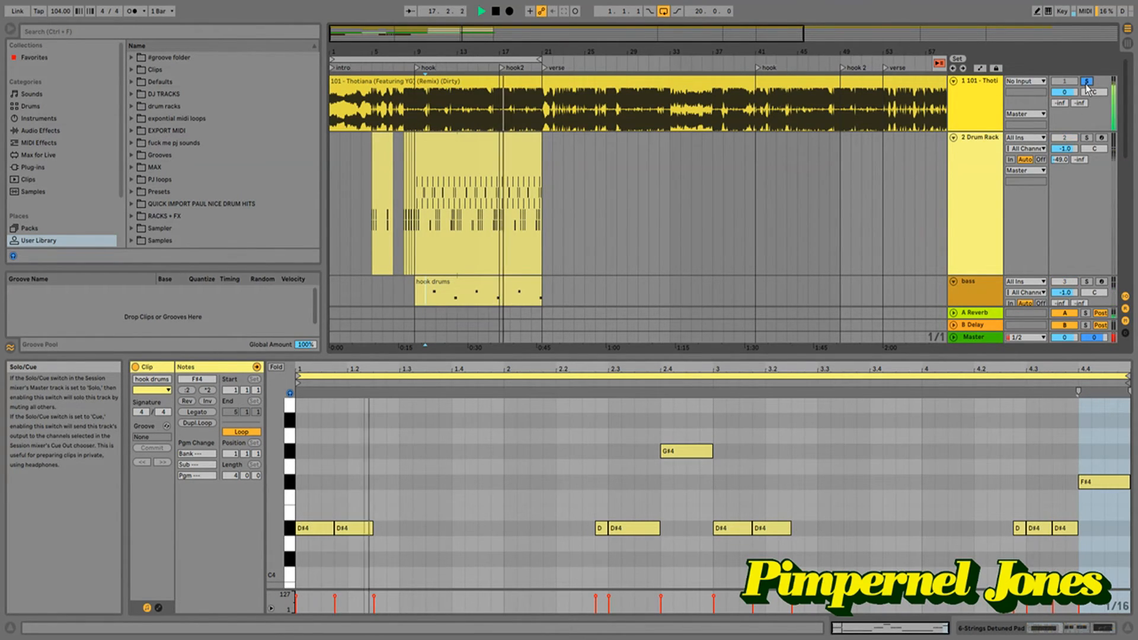
pyautogui.click(1087, 82)
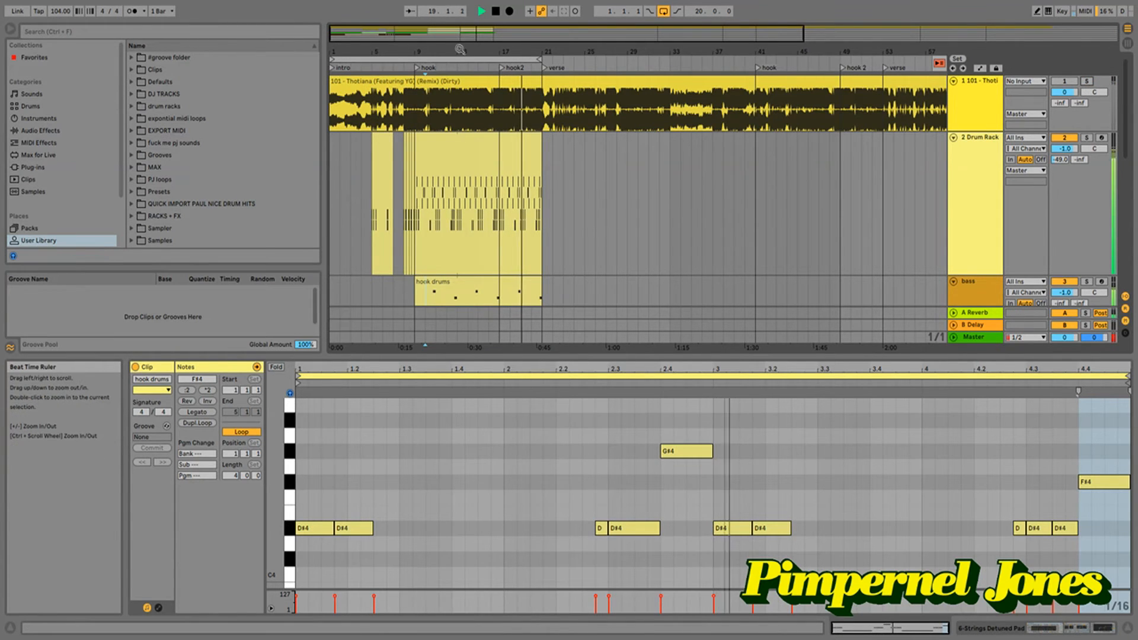
# - Play from around bar 16 through hook2, switching between the soloed original track and the full remake
pyautogui.moveTo(461, 51); pyautogui.dragTo(461, 71)
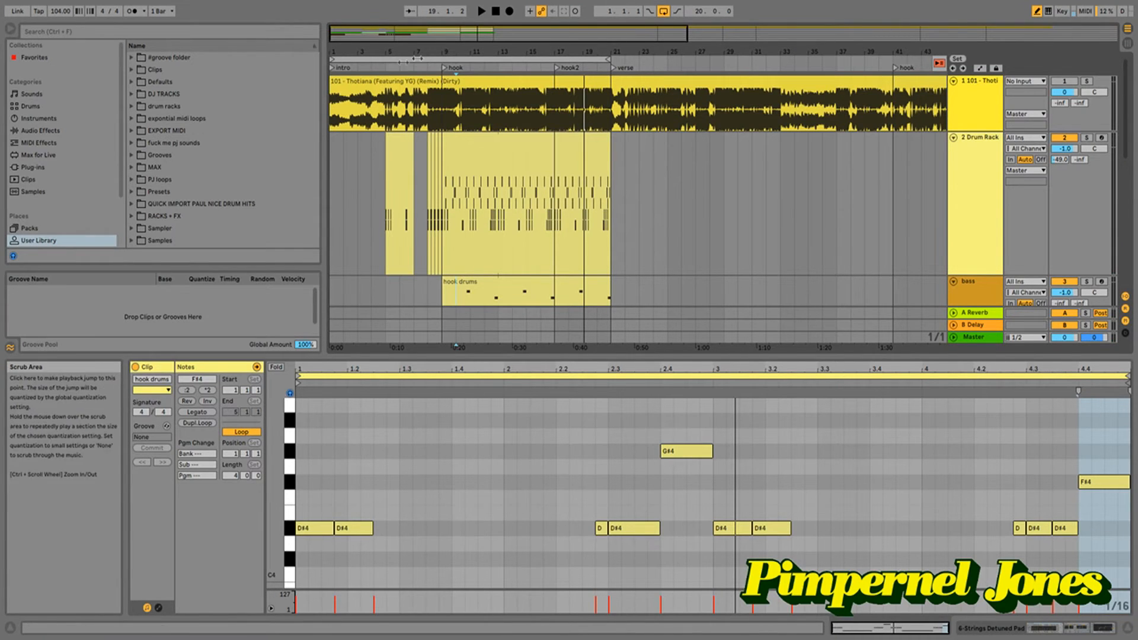
pyautogui.moveTo(443, 54); pyautogui.dragTo(456, 86)
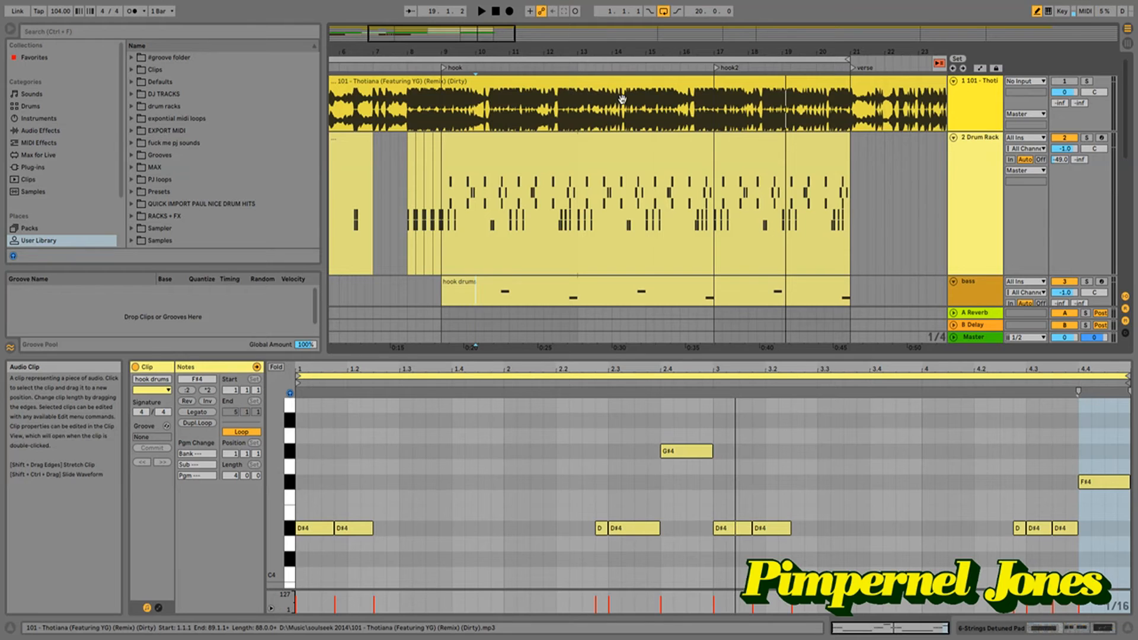
pyautogui.moveTo(730, 52); pyautogui.dragTo(537, 79)
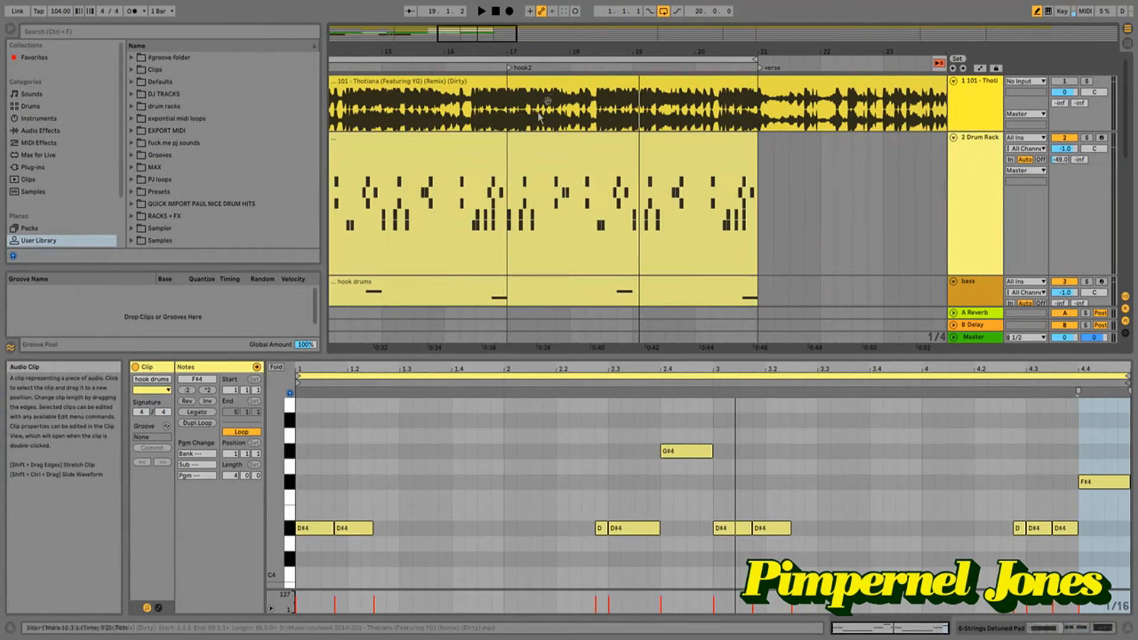
pyautogui.click(457, 64)
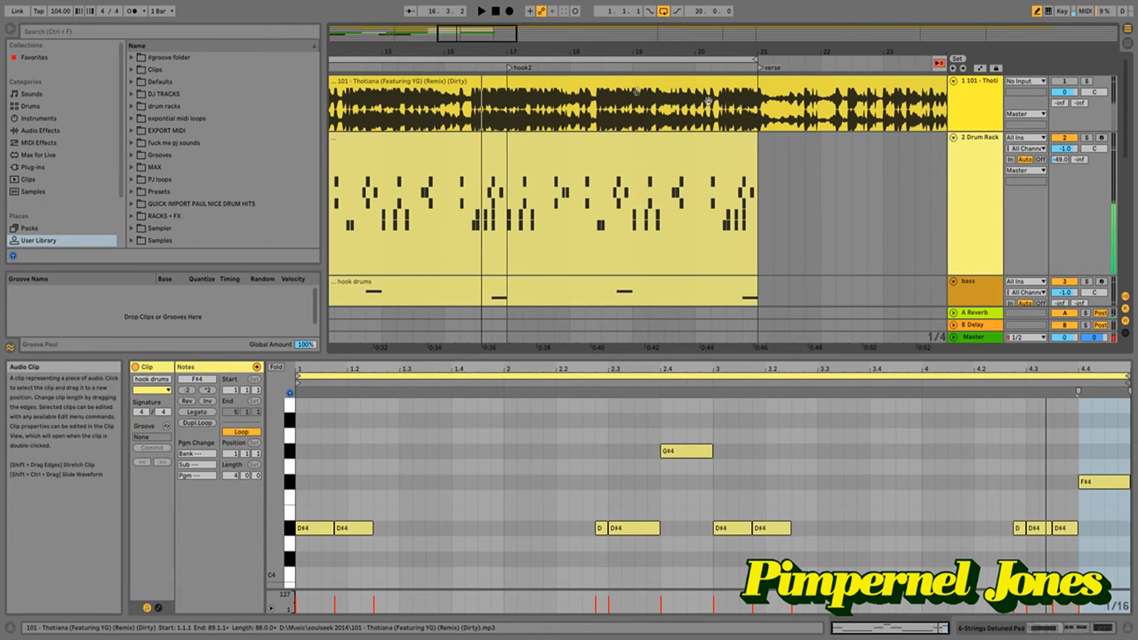
pyautogui.press('space')
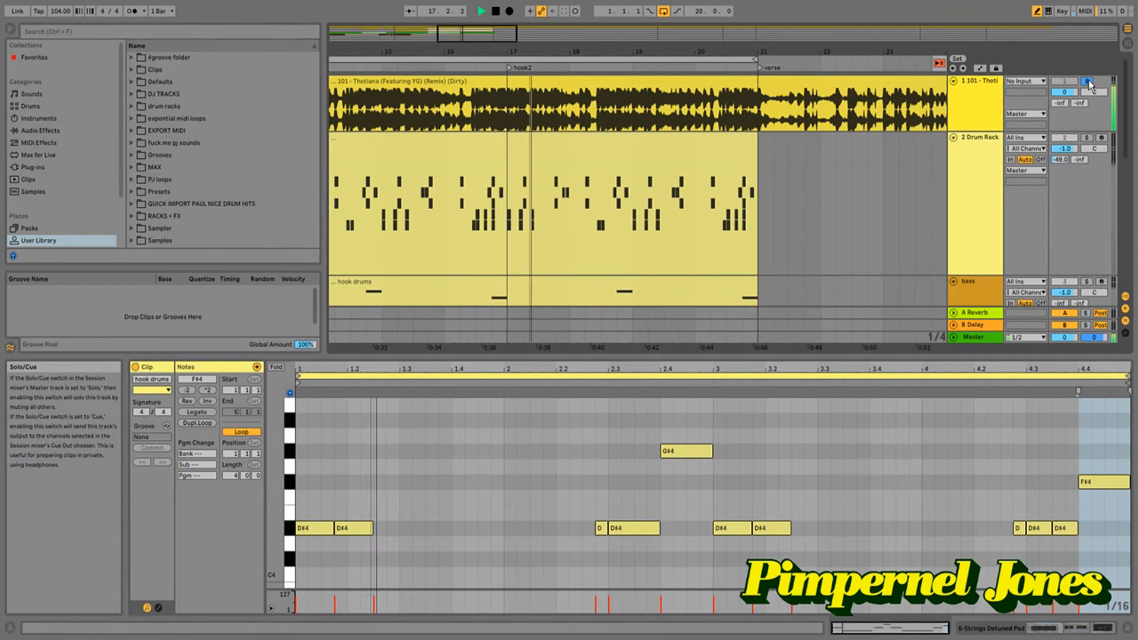
pyautogui.click(1088, 82)
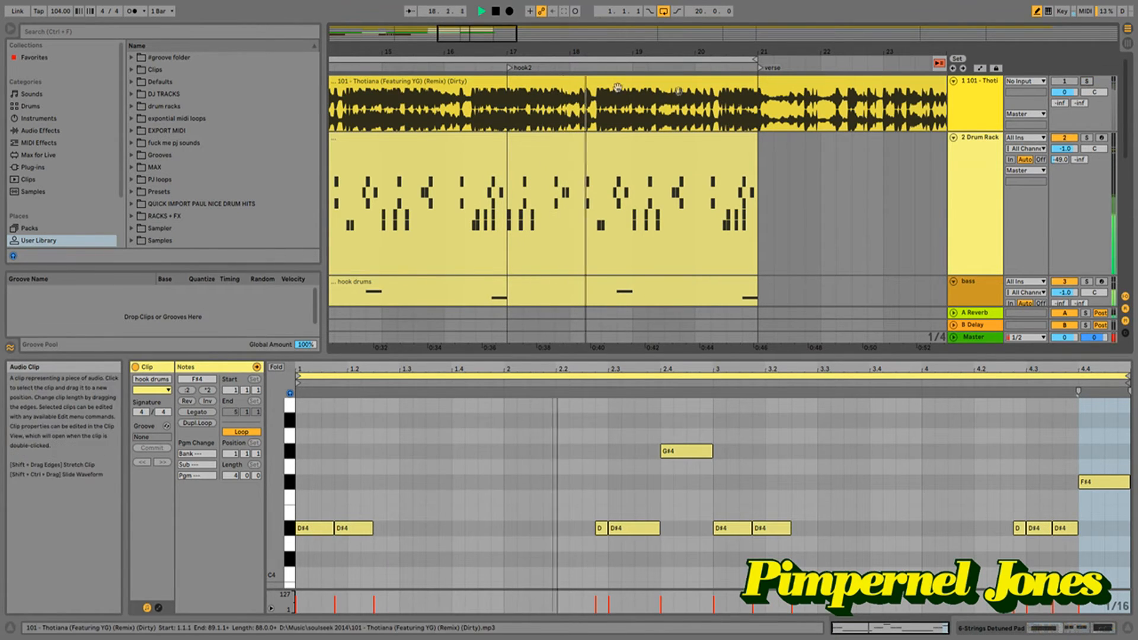
pyautogui.scroll(-8, 539, 86)
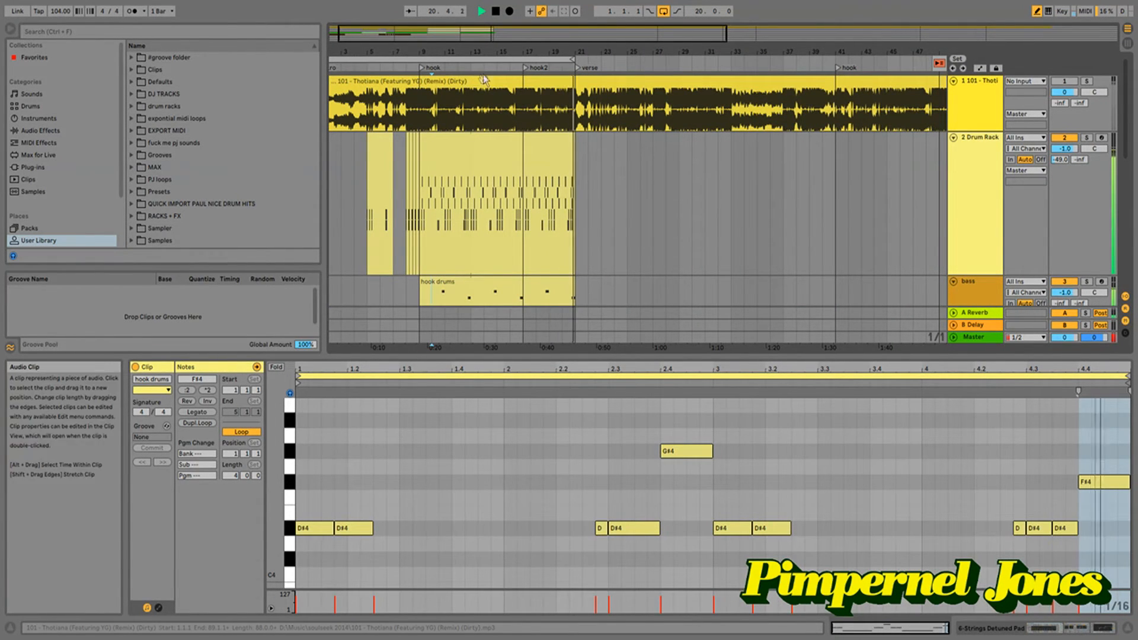
pyautogui.press('space')
# - Play the soloed original Thotiana track from the verse start and duplicate the hook's drum clip into the verse
pyautogui.moveTo(581, 53); pyautogui.dragTo(581, 34)
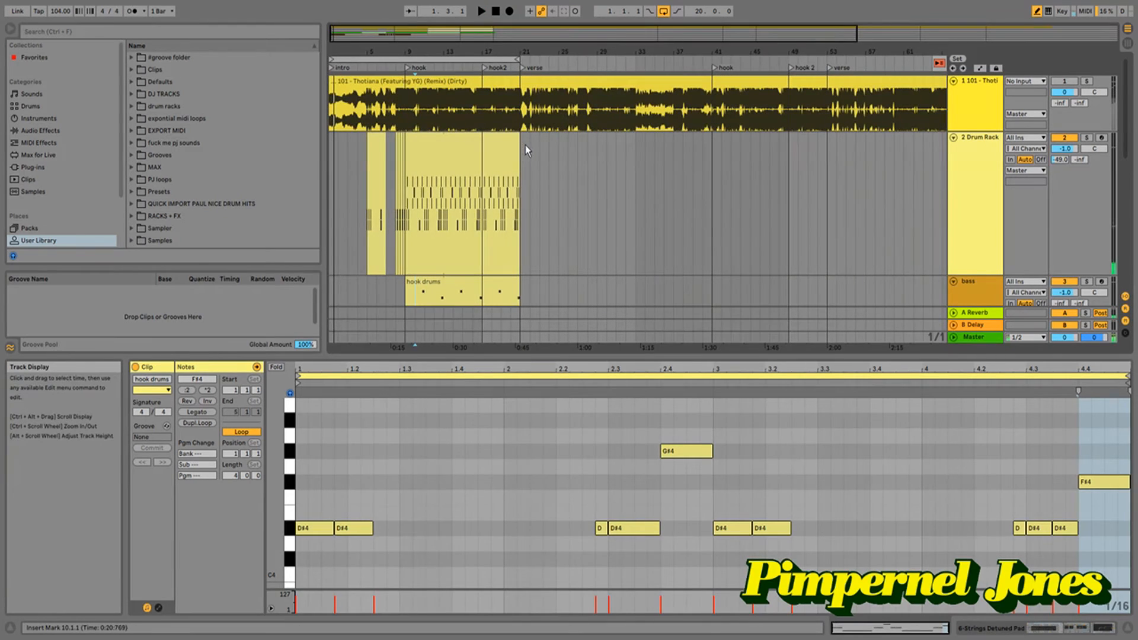
pyautogui.click(524, 148)
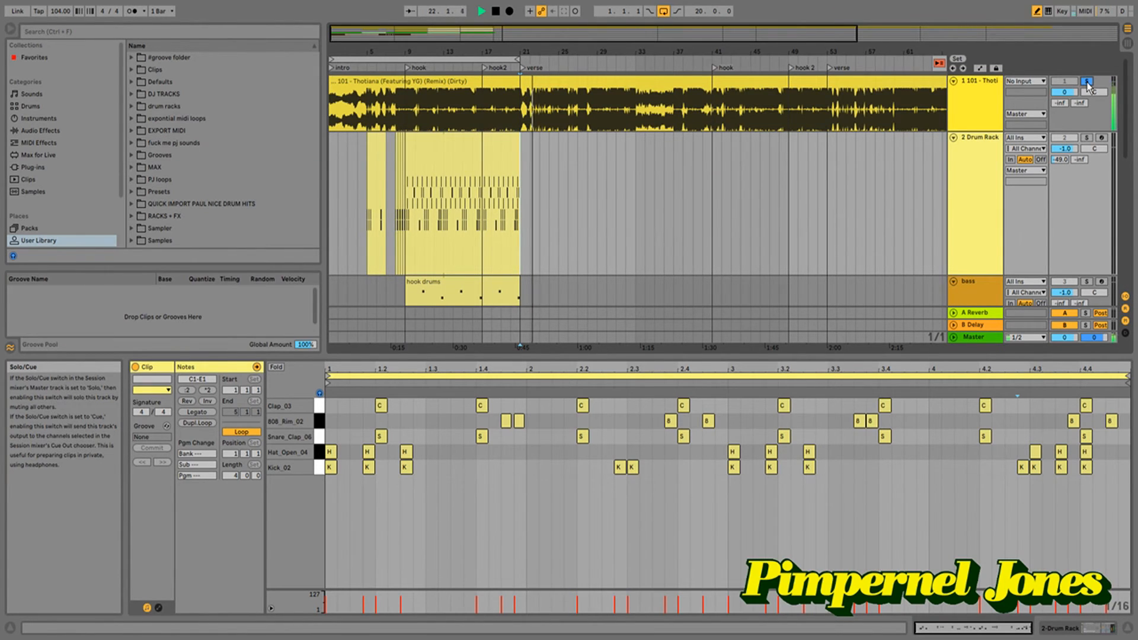
pyautogui.click(503, 162)
pyautogui.hotkey('ctrl', 'd')
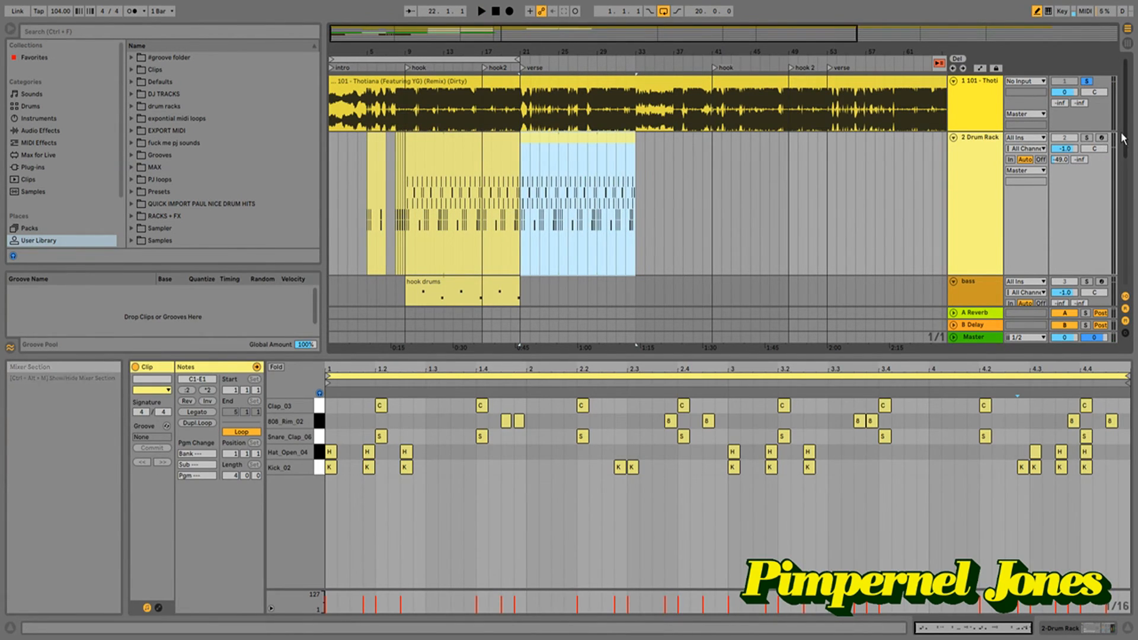
# - Duplicate the rhodes track's hook clip so that the copy starts at the verse marker
pyautogui.scroll(-5, 866, 201)
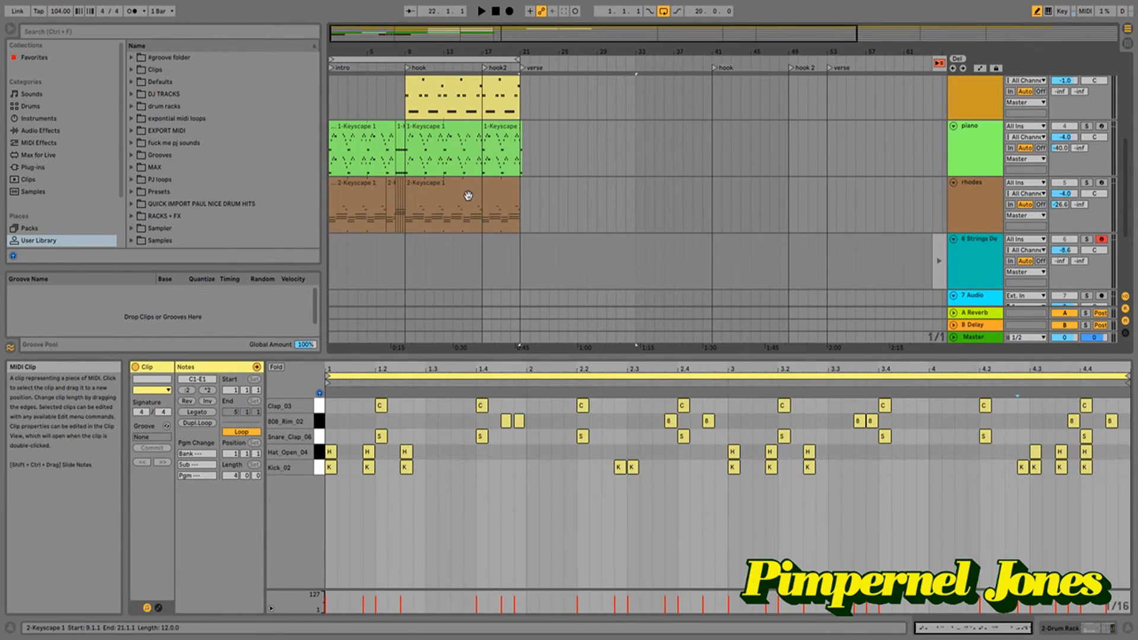
pyautogui.click(457, 196)
pyautogui.moveTo(450, 200); pyautogui.dragTo(566, 211)
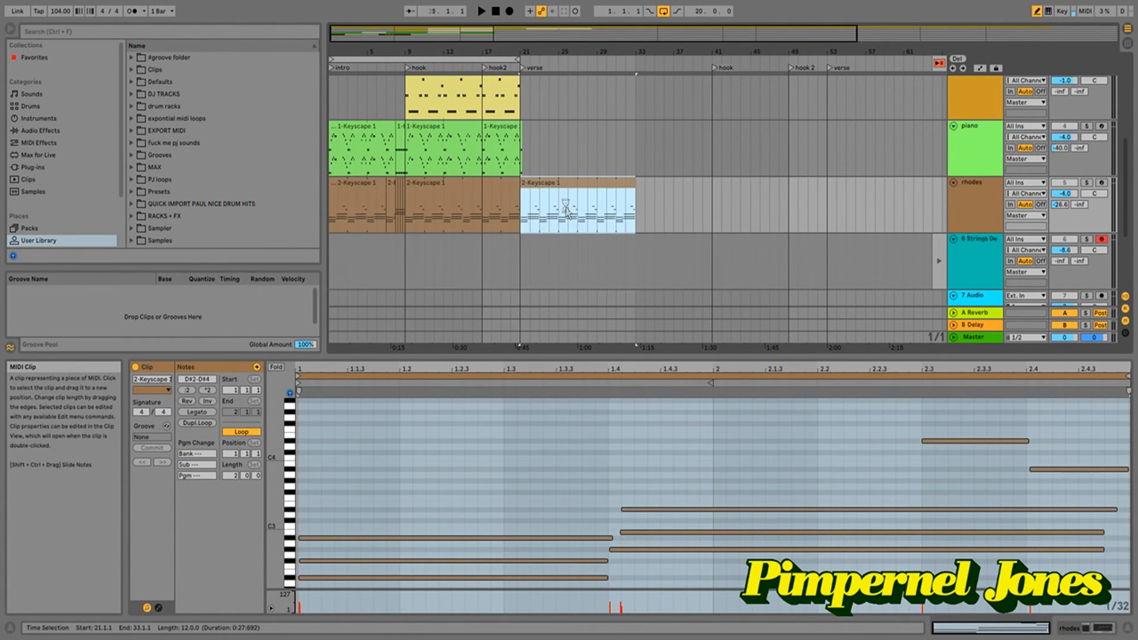
# - Play the soloed original from the verse start and compare its opening beats with the copied drum pattern up close
pyautogui.click(519, 249)
pyautogui.press('space')
pyautogui.moveTo(1124, 192); pyautogui.dragTo(1124, 119)
pyautogui.press('space')
pyautogui.press('space')
pyautogui.moveTo(527, 51); pyautogui.dragTo(527, 126)
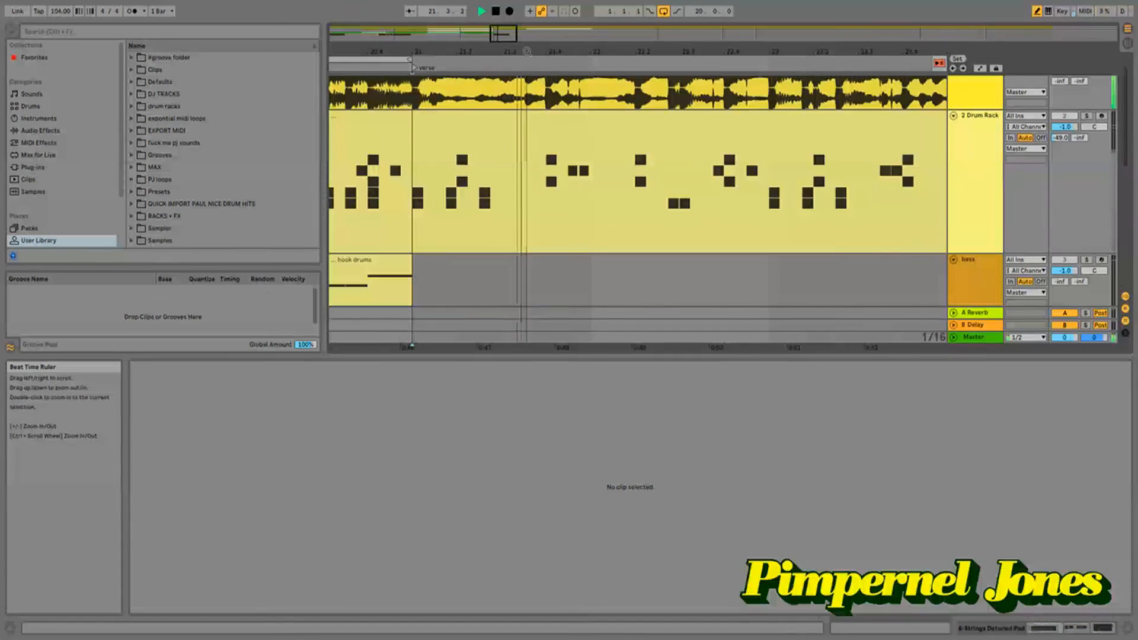
pyautogui.press('space')
# - Select the copied drum clip at the verse start and turn off Draw Mode
pyautogui.click(455, 149)
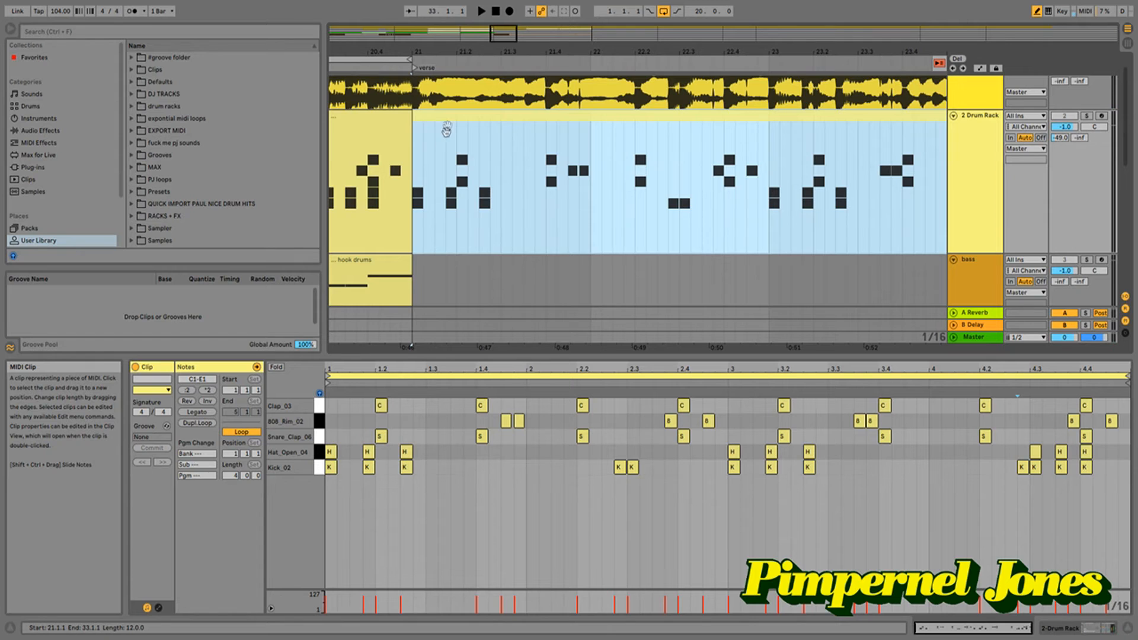
pyautogui.scroll(1, 521, 132)
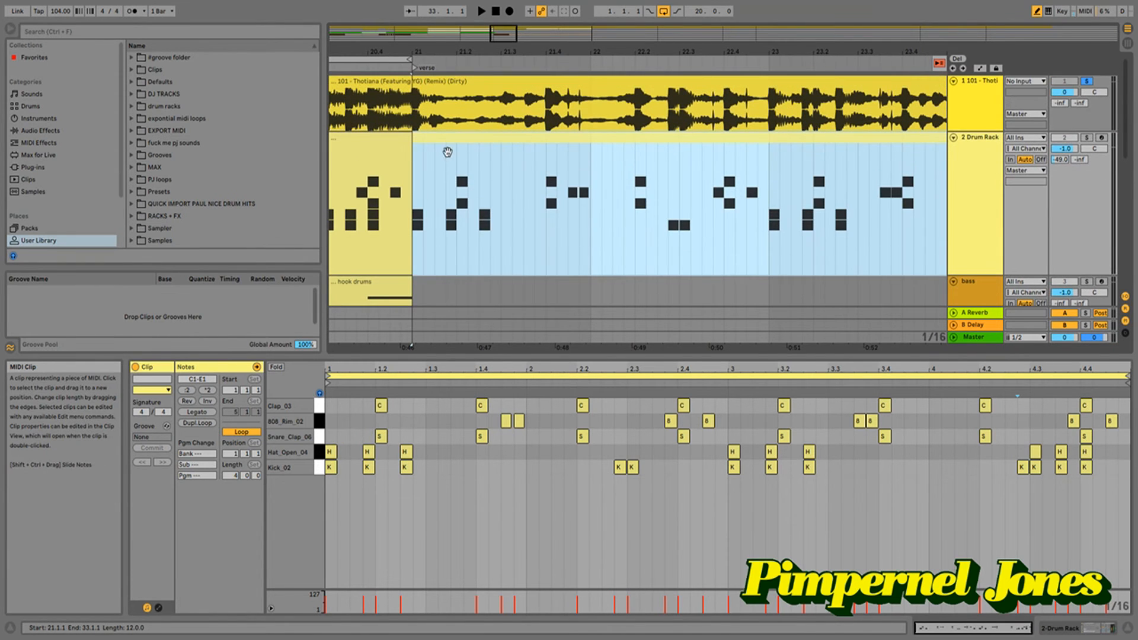
pyautogui.moveTo(447, 152); pyautogui.dragTo(471, 153)
pyautogui.moveTo(562, 151); pyautogui.dragTo(544, 162)
pyautogui.click(1037, 11)
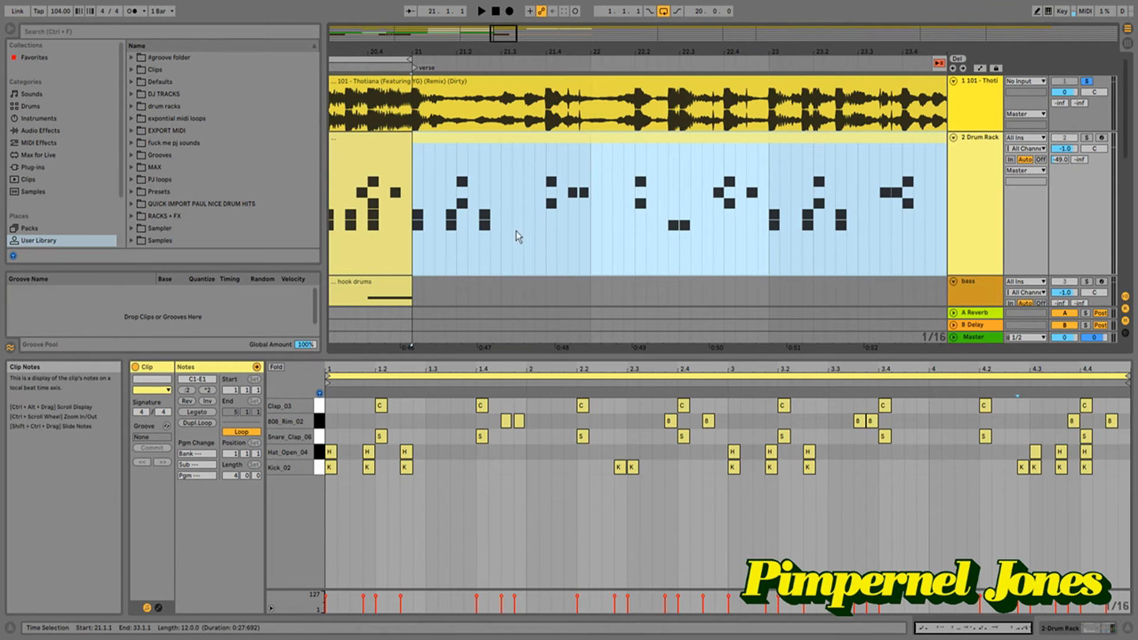
# - Split the verse drum clip at 21.1.4 and trim the second part to start at about 21.3.4, leaving a gap
pyautogui.click(495, 242)
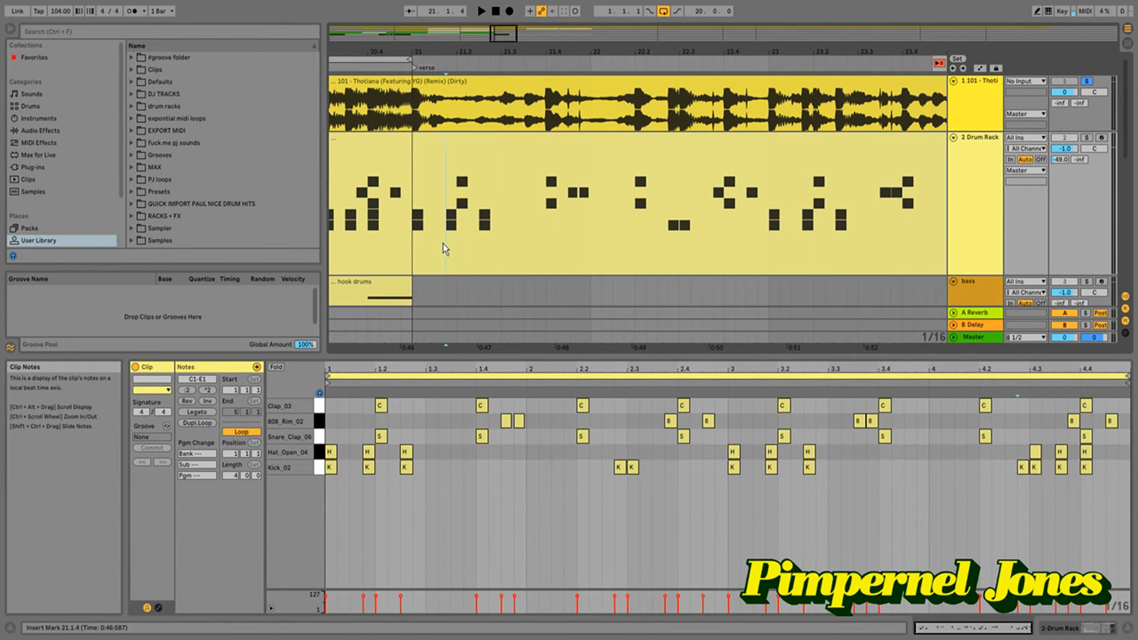
pyautogui.hotkey('ctrl', 'e')
pyautogui.click(456, 230)
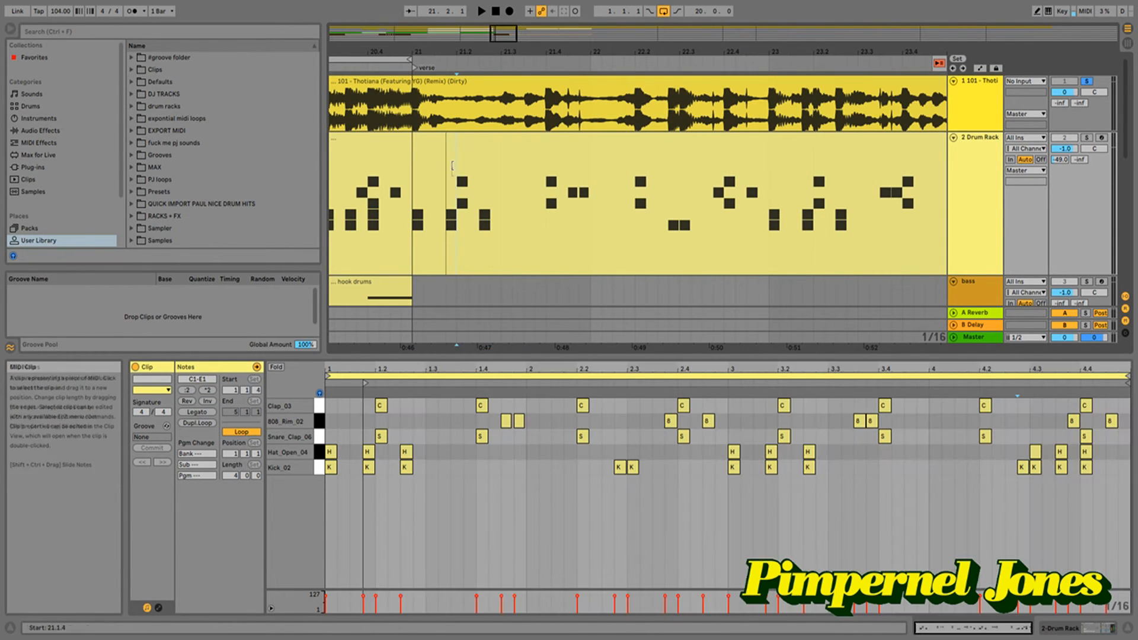
pyautogui.moveTo(448, 160); pyautogui.dragTo(535, 160)
# - Unsolo the original, turn off the arrangement loop and play the remake across the transition into the verse
pyautogui.click(399, 60)
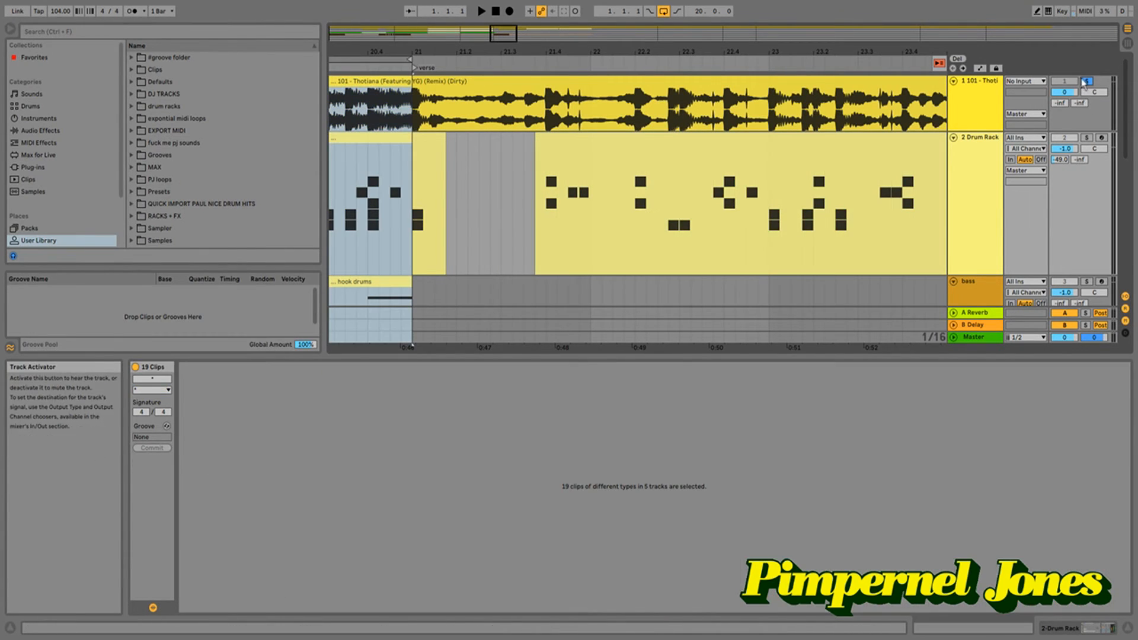
pyautogui.click(1086, 81)
pyautogui.press('space')
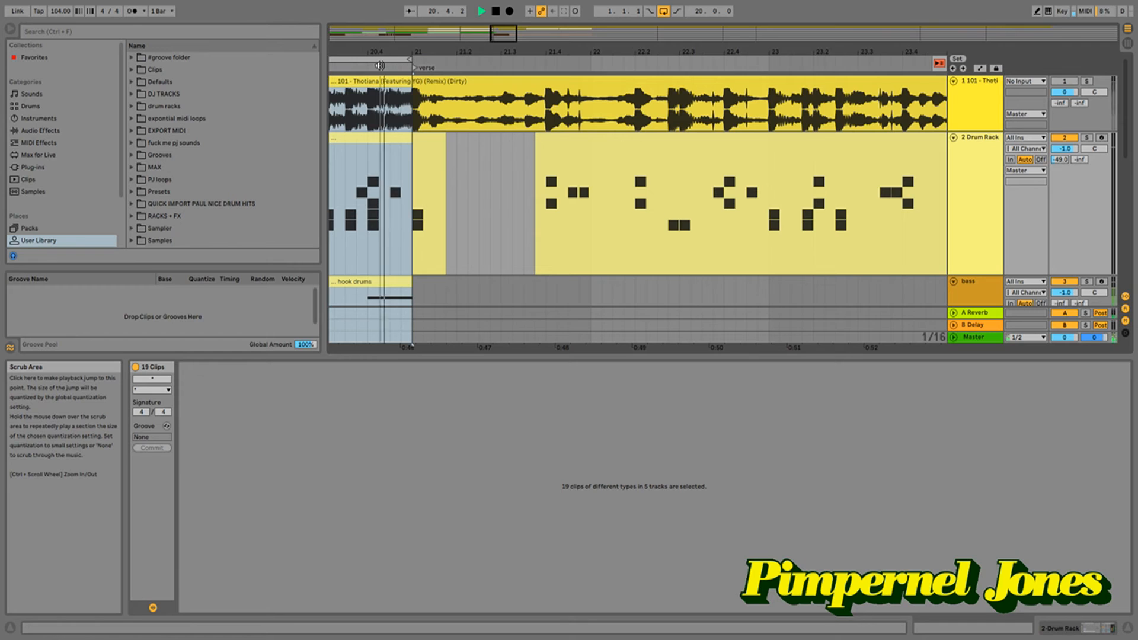
pyautogui.click(379, 65)
pyautogui.press('space')
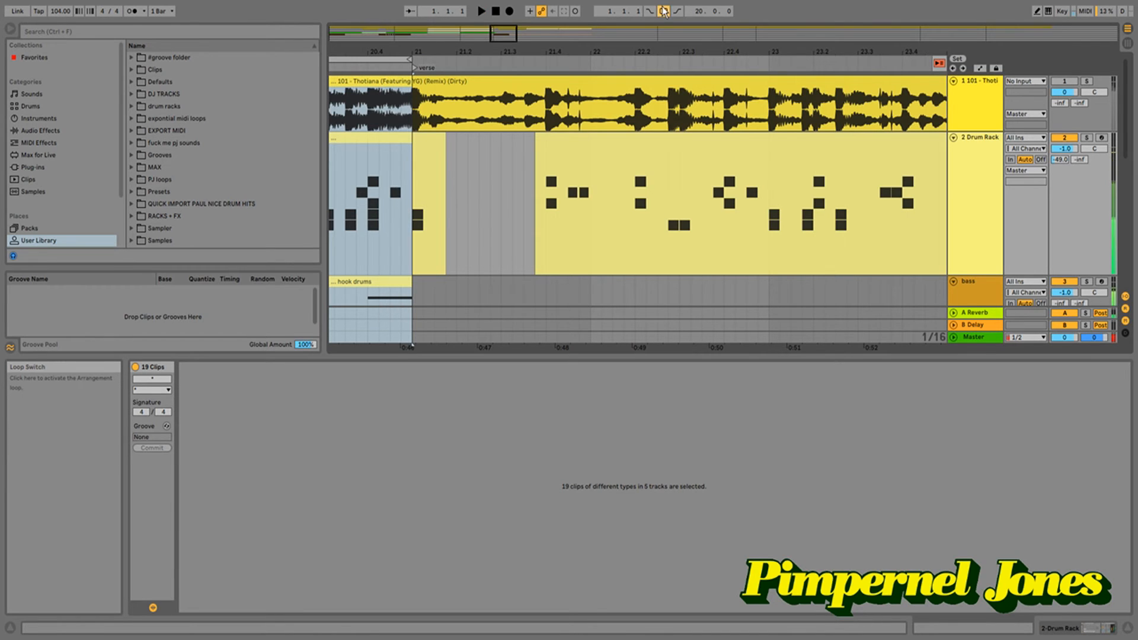
pyautogui.click(366, 67)
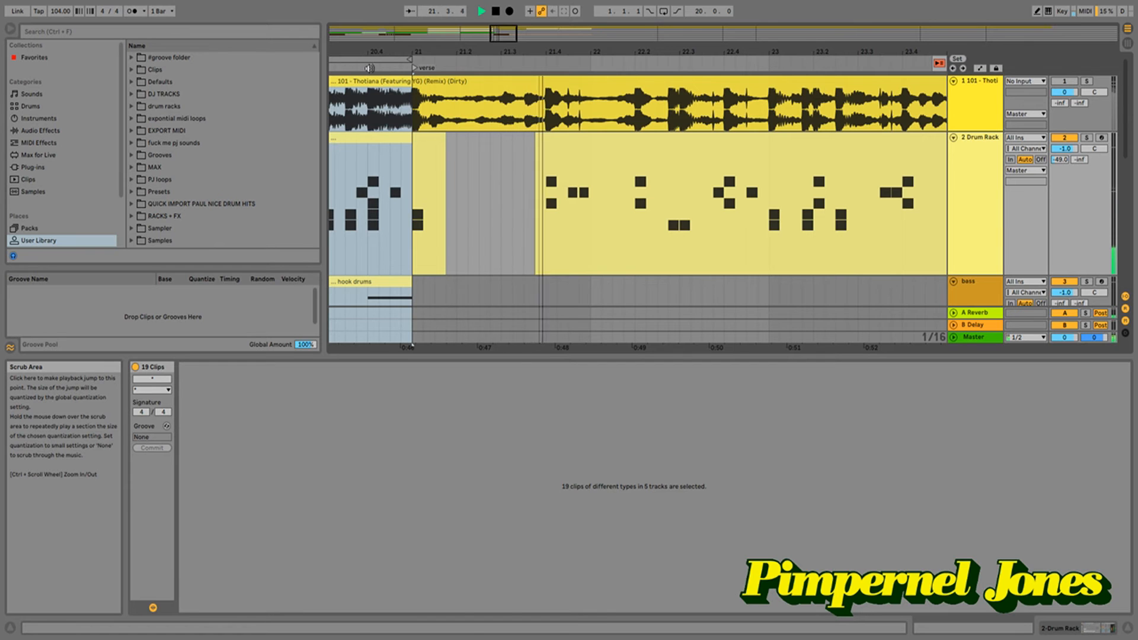
pyautogui.press('space')
# - Trim the short piano clip at the verse start to end at 21.1.4 and delete it
pyautogui.moveTo(1129, 138); pyautogui.dragTo(1127, 184)
pyautogui.click(432, 129)
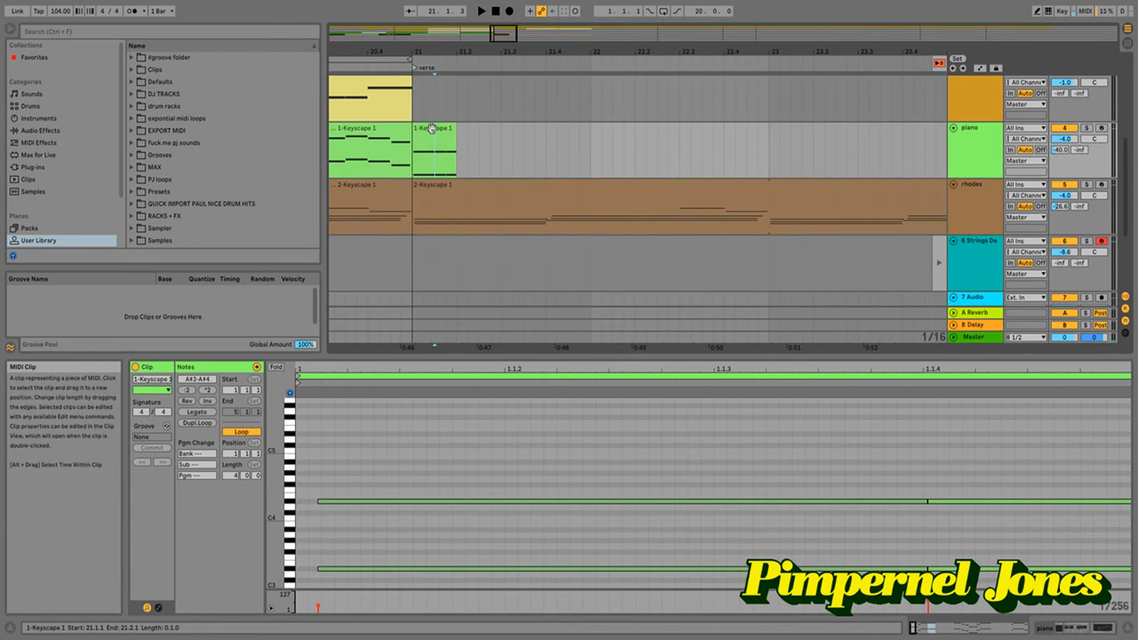
pyautogui.moveTo(448, 128); pyautogui.dragTo(445, 129)
pyautogui.press('Delete')
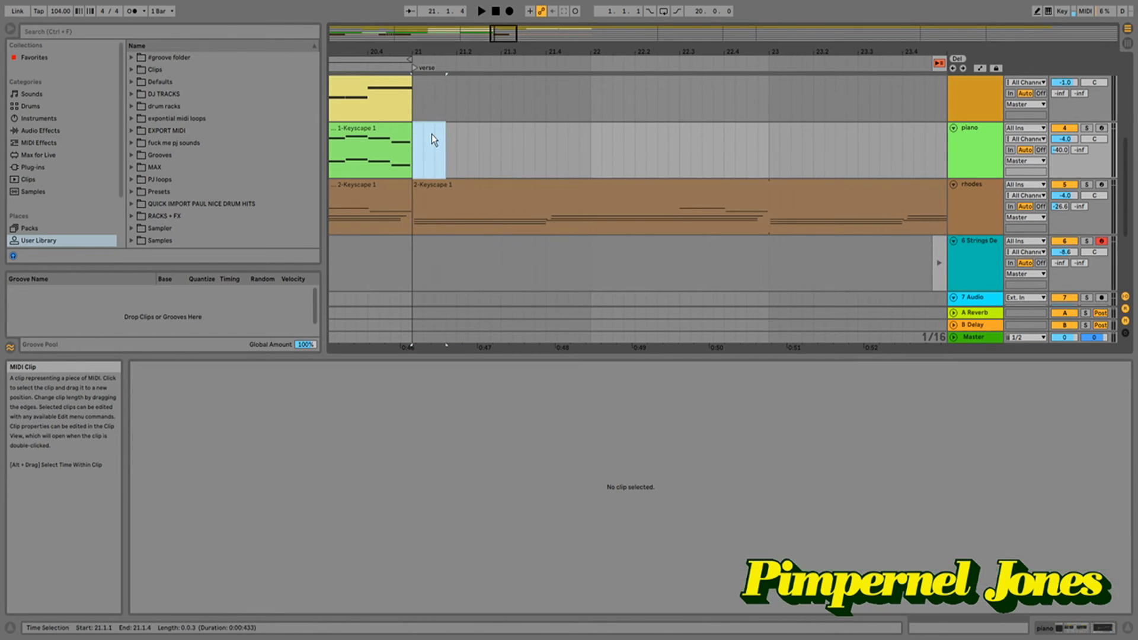
# - Play the remake from just before the verse to hear the transition without the piano clip
pyautogui.click(377, 65)
pyautogui.moveTo(400, 52); pyautogui.dragTo(401, 18)
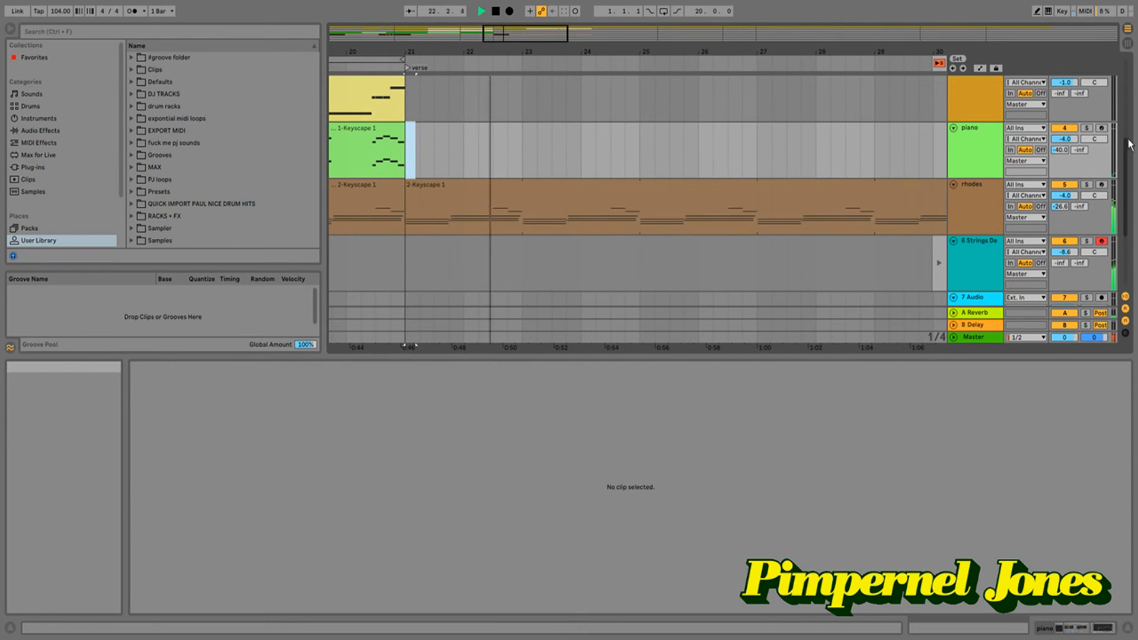
pyautogui.scroll(5, 1129, 143)
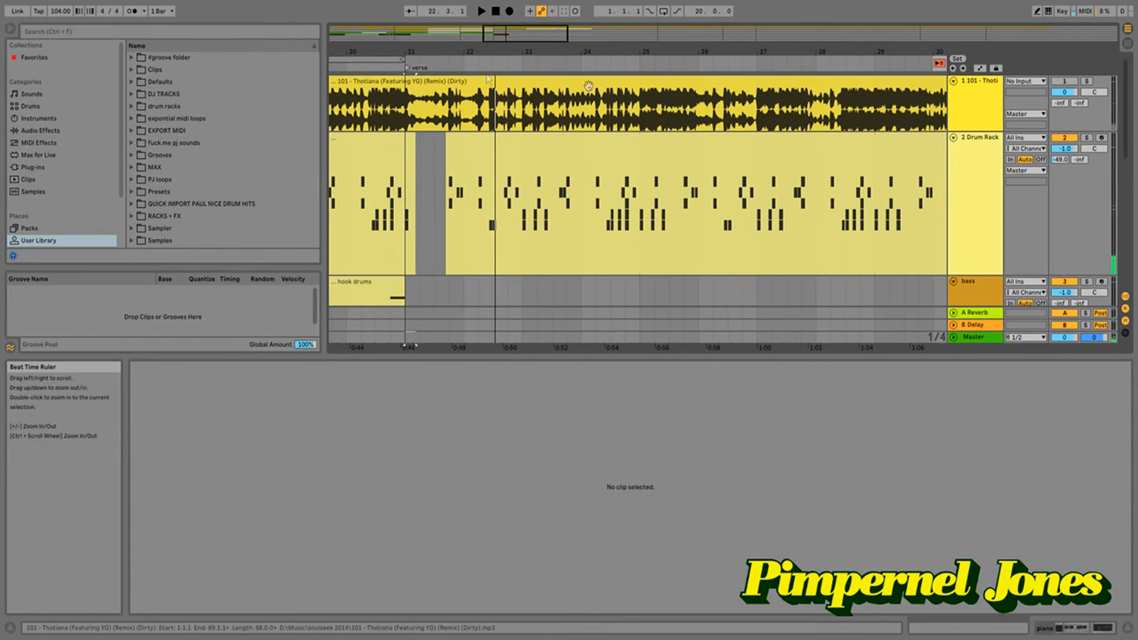
pyautogui.click(407, 59)
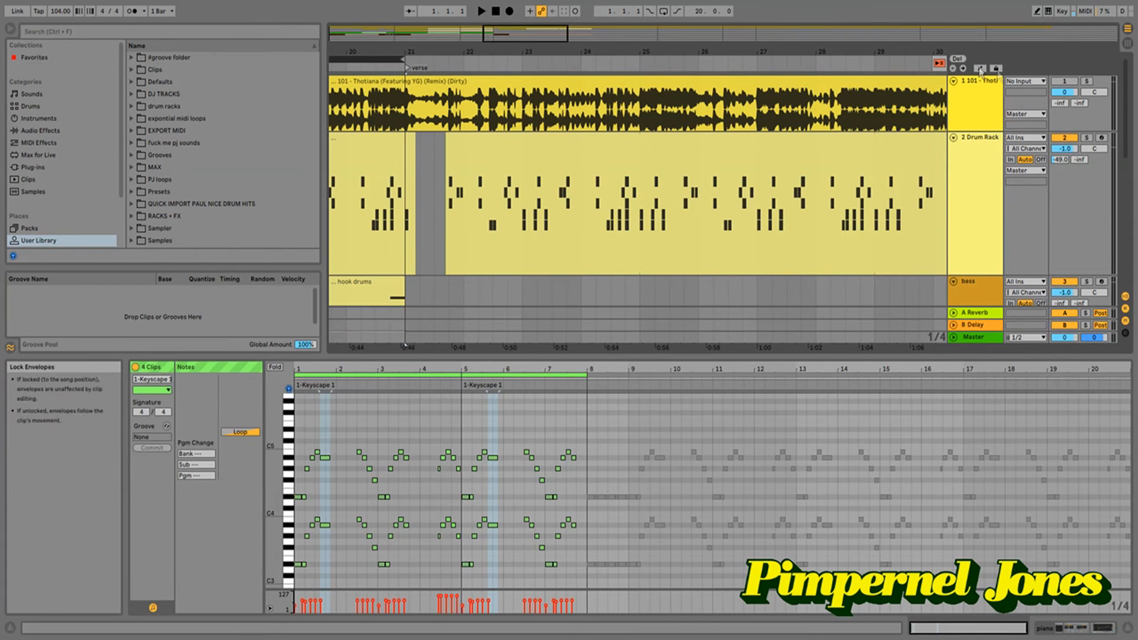
# - Solo the original and play it from just before the verse marker to hear how the verse develops
pyautogui.click(1086, 81)
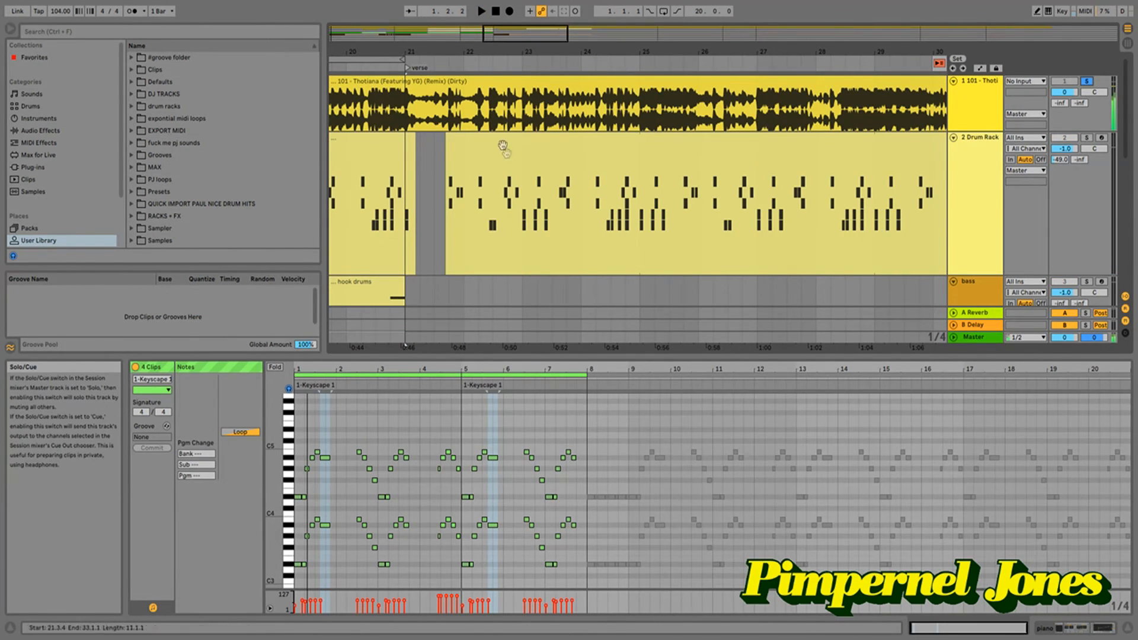
pyautogui.click(397, 67)
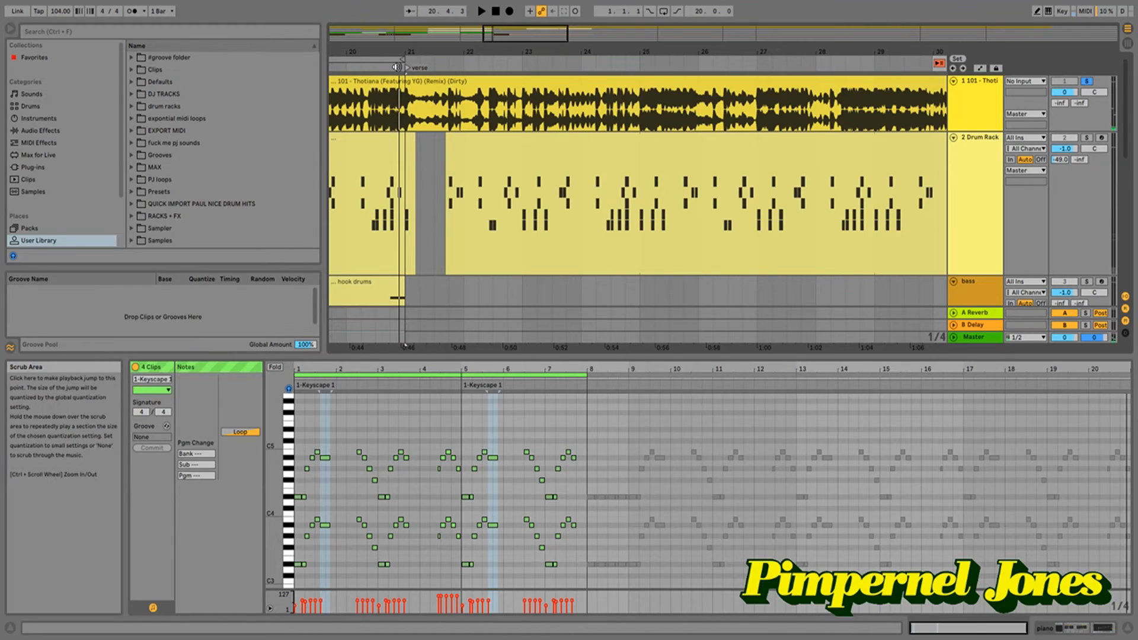
pyautogui.click(396, 67)
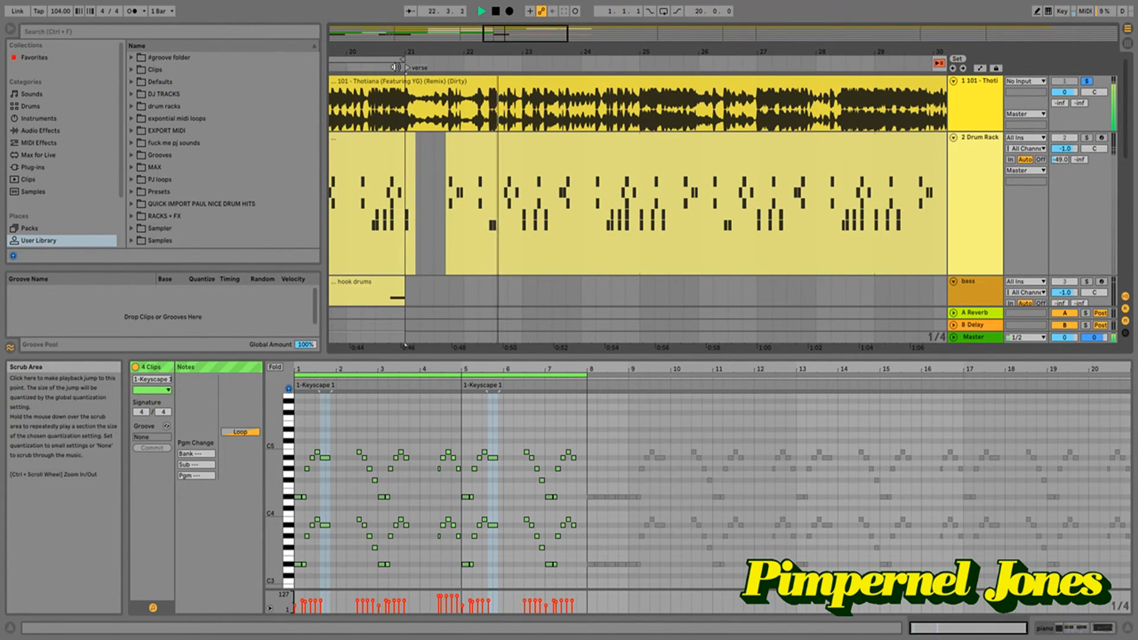
pyautogui.moveTo(480, 51); pyautogui.dragTo(480, 35)
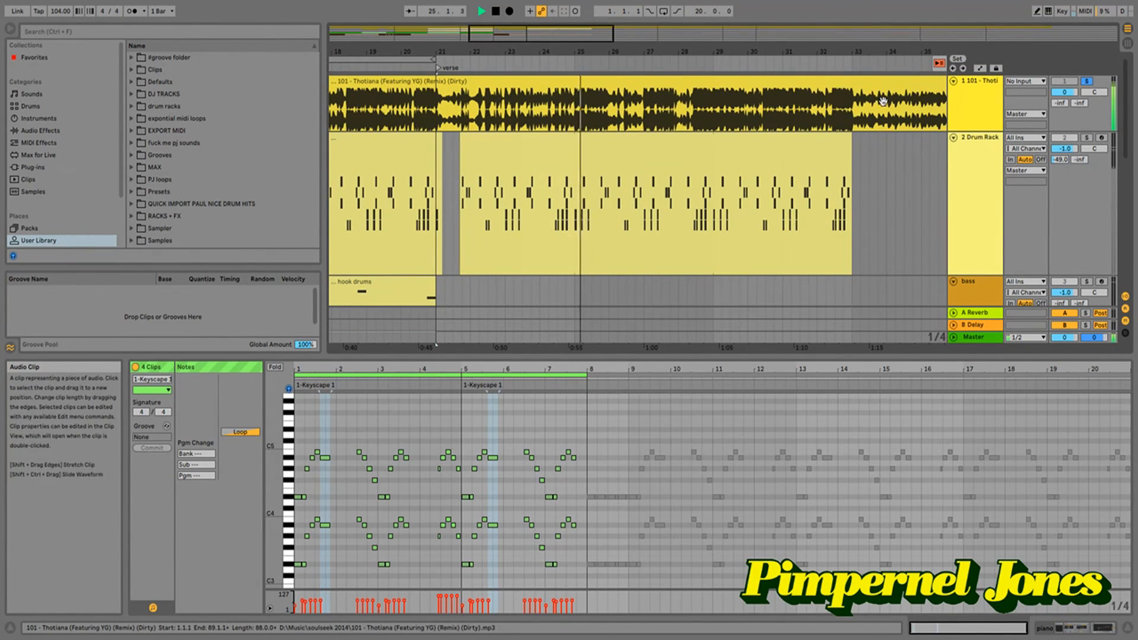
pyautogui.press('space')
# - Duplicate the hook2 piano clip so that the copy starts at bar 25 in the verse
pyautogui.moveTo(1128, 123); pyautogui.dragTo(1129, 172)
pyautogui.moveTo(535, 56); pyautogui.dragTo(534, 47)
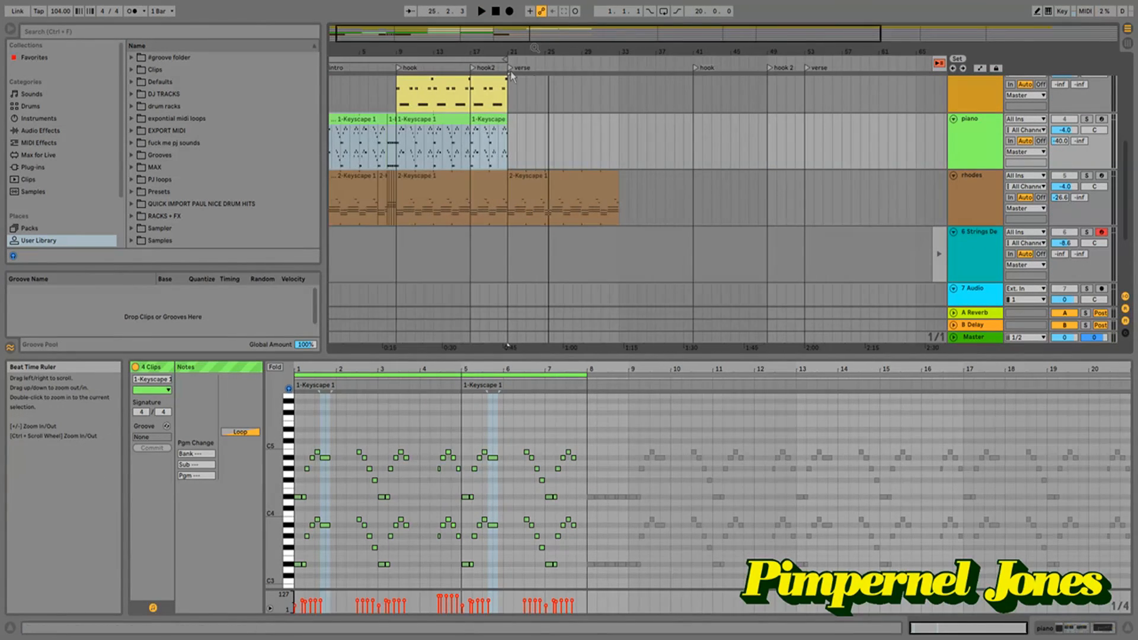
pyautogui.click(435, 116)
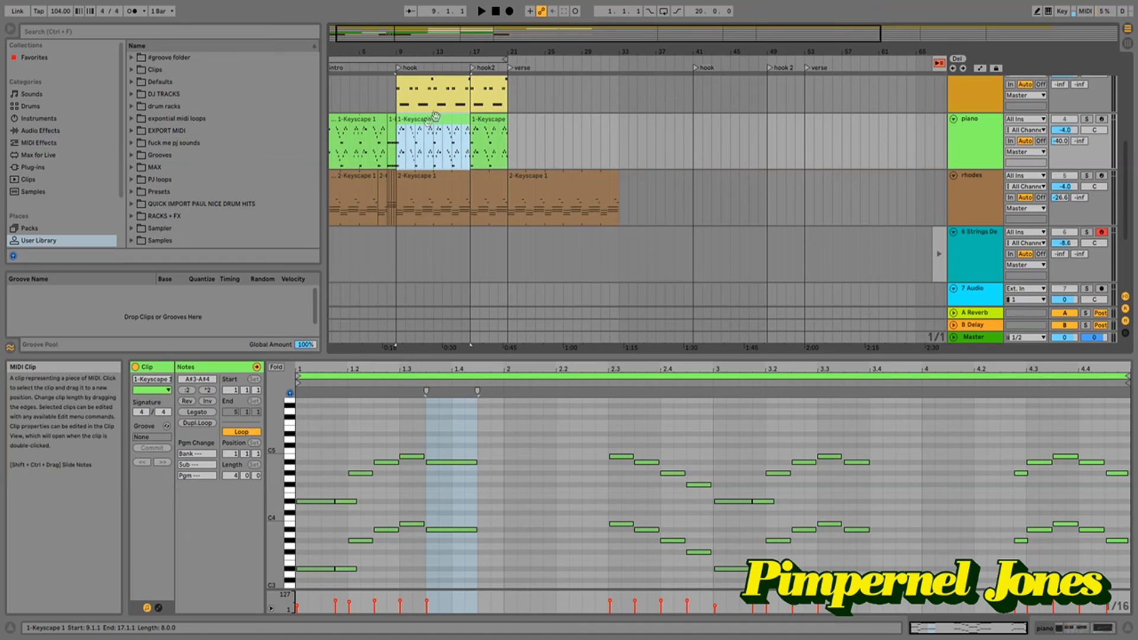
pyautogui.click(482, 122)
pyautogui.moveTo(490, 121); pyautogui.dragTo(565, 121)
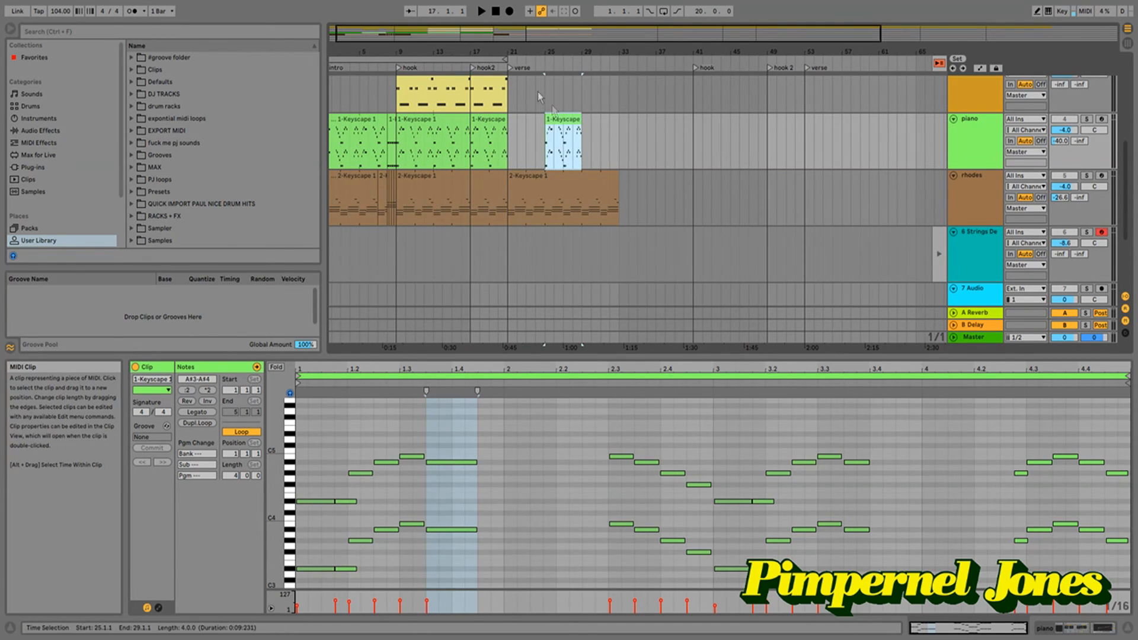
# - Unsolo the original and play the remake from about bar 19 into the verse with the drum break
pyautogui.scroll(5, 1124, 111)
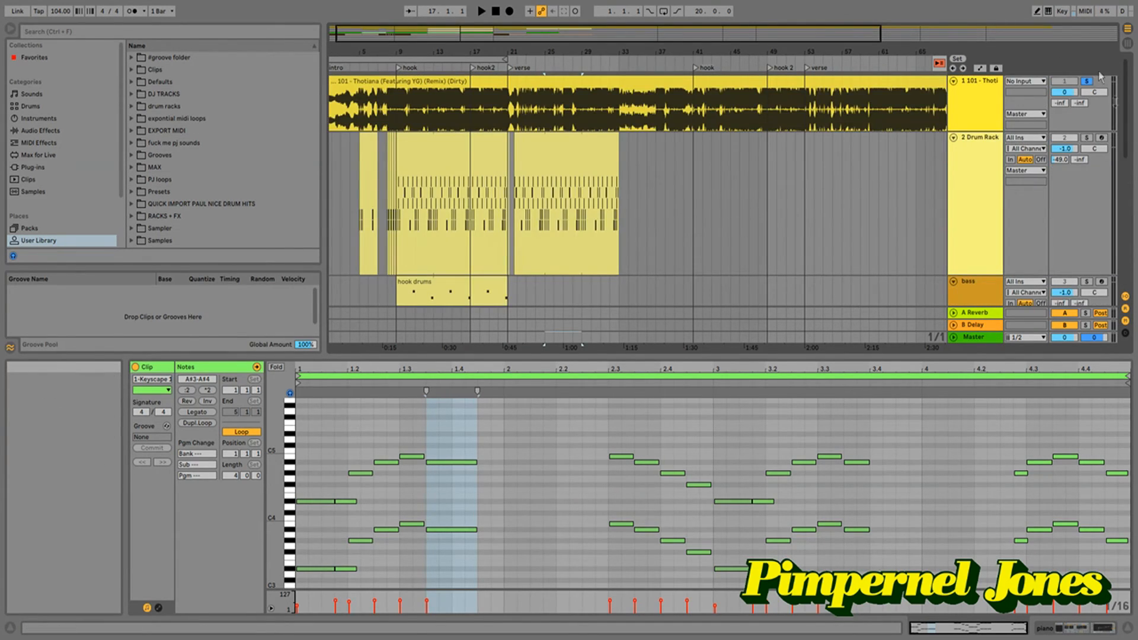
pyautogui.press('space')
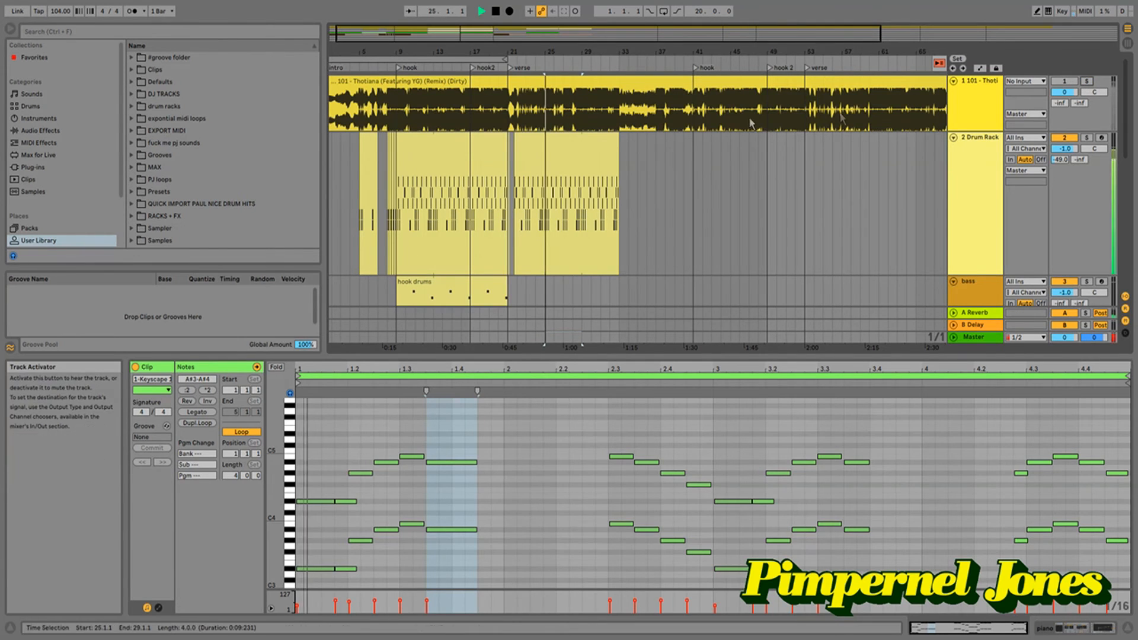
pyautogui.click(491, 70)
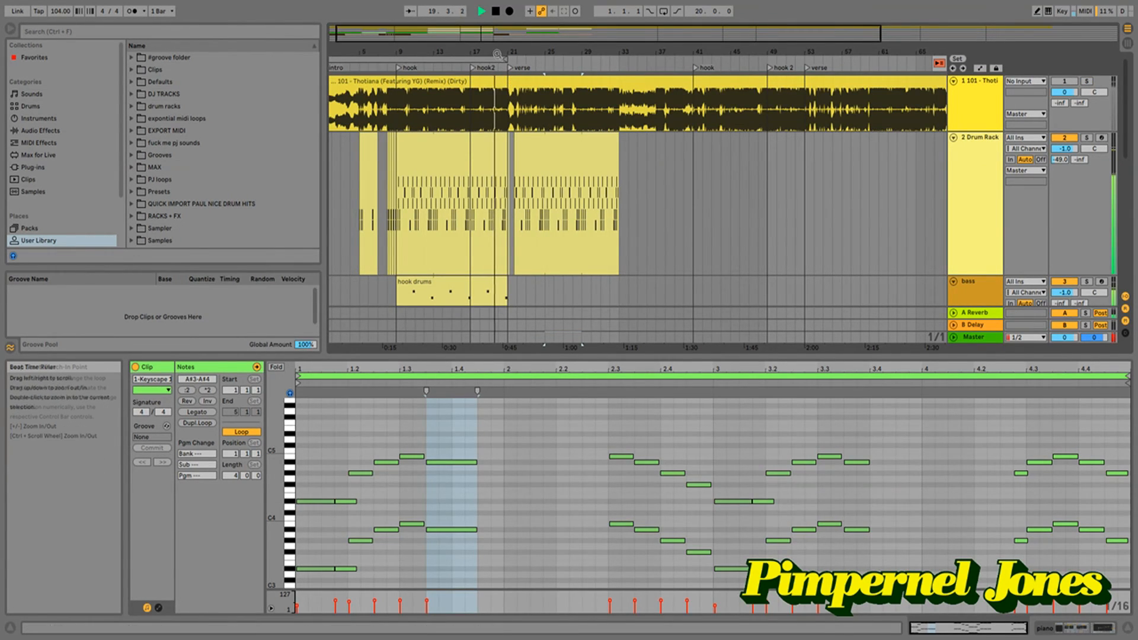
pyautogui.moveTo(497, 53); pyautogui.dragTo(449, 54)
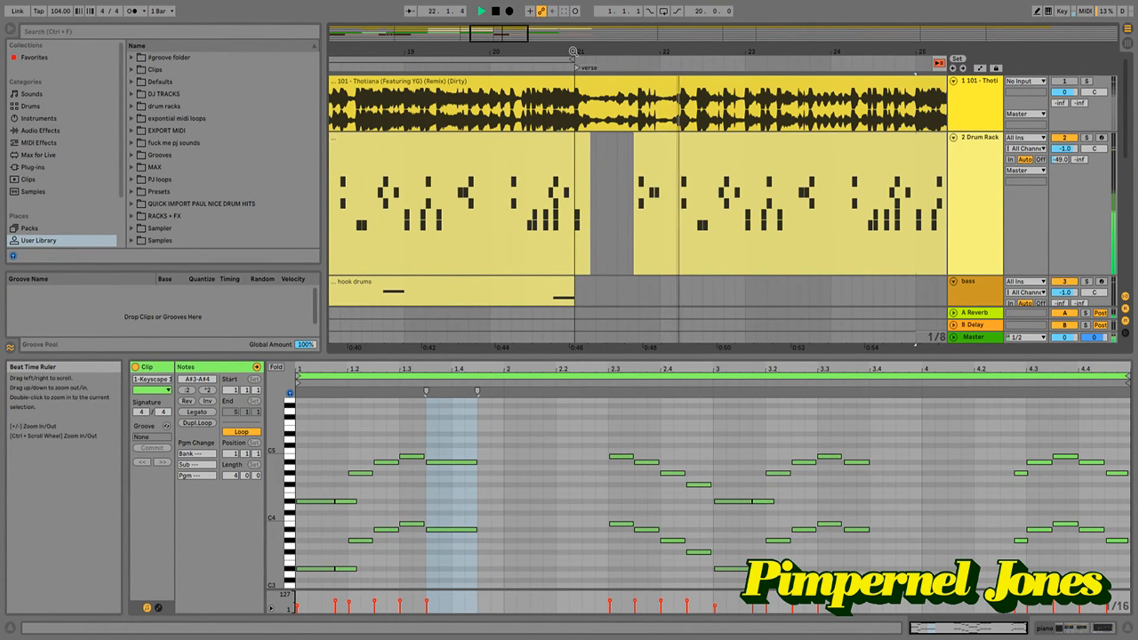
pyautogui.moveTo(496, 52); pyautogui.dragTo(466, 21)
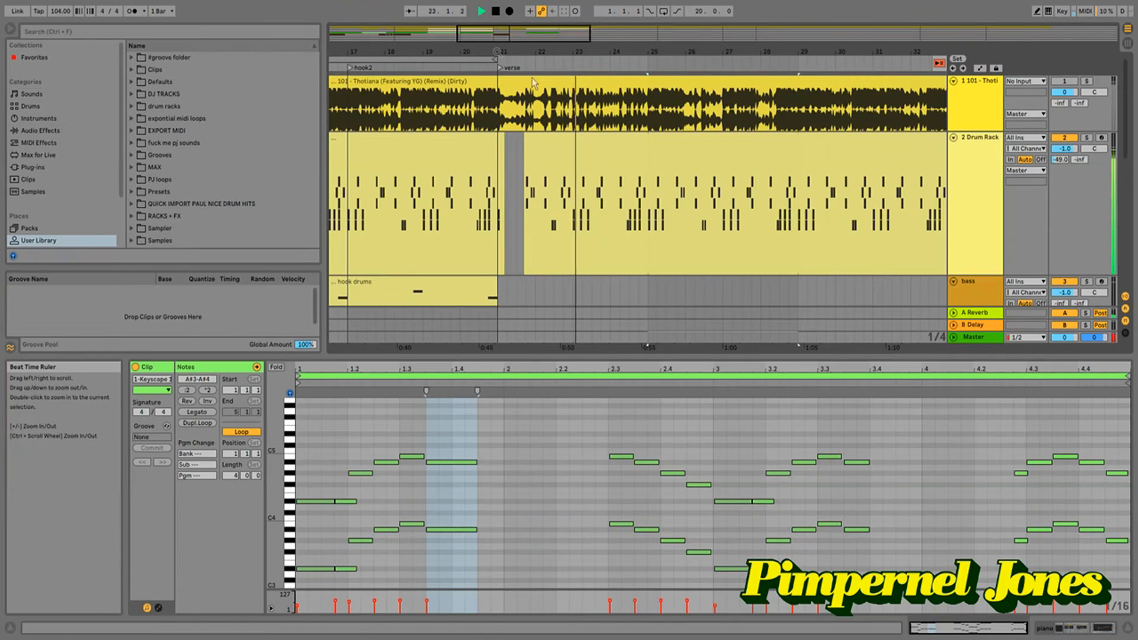
pyautogui.press('space')
# - Copy the strings clip from Session View to the strings track at the hook2 marker and extend it to 21.1.1
pyautogui.press('Tab')
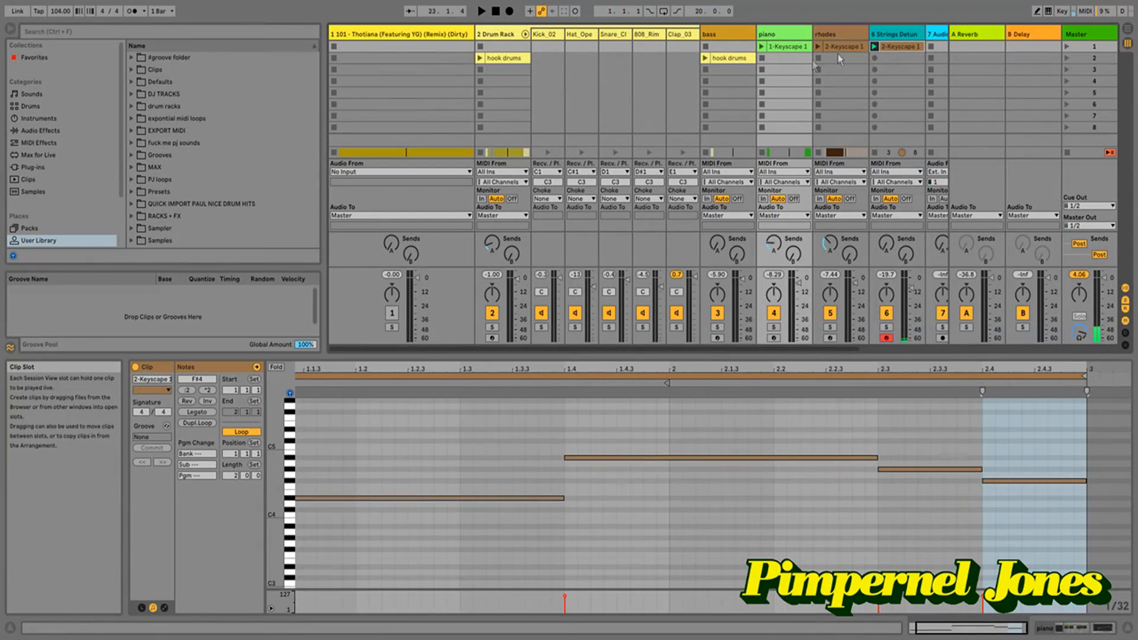
pyautogui.click(895, 48)
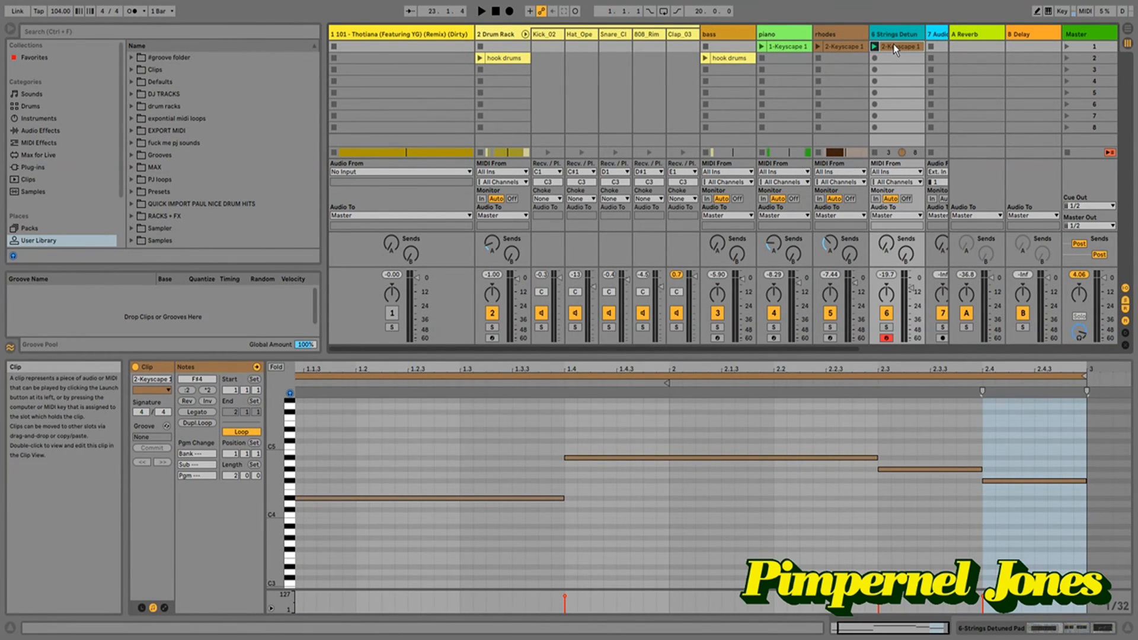
pyautogui.moveTo(894, 48); pyautogui.dragTo(508, 254)
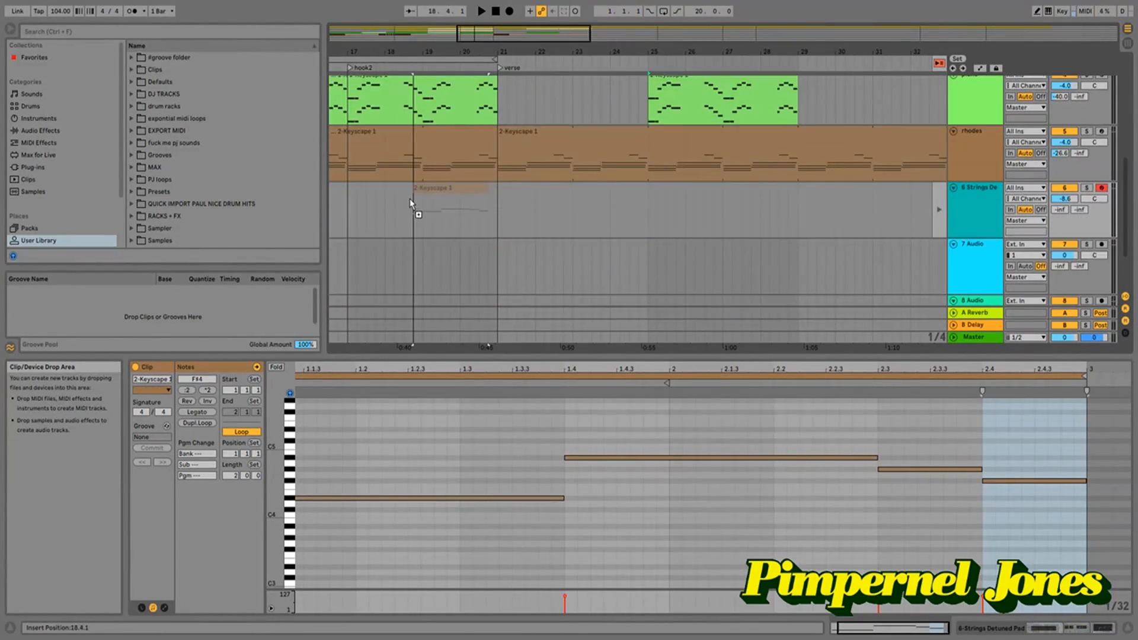
pyautogui.moveTo(409, 203); pyautogui.dragTo(344, 204)
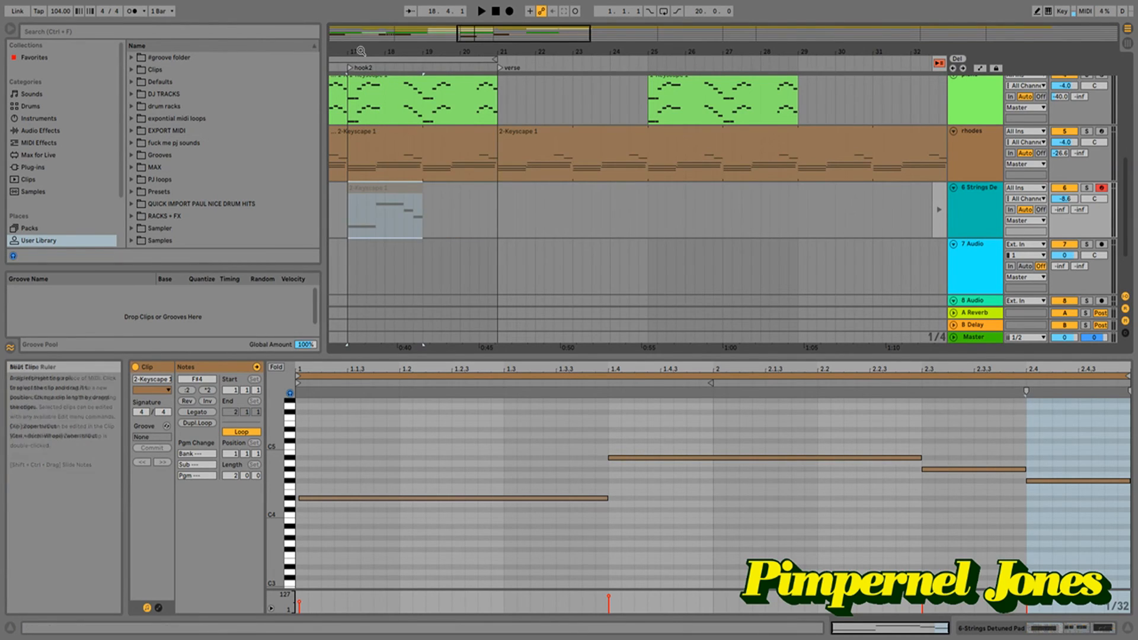
pyautogui.moveTo(361, 51); pyautogui.dragTo(501, 42)
pyautogui.moveTo(542, 188); pyautogui.dragTo(593, 188)
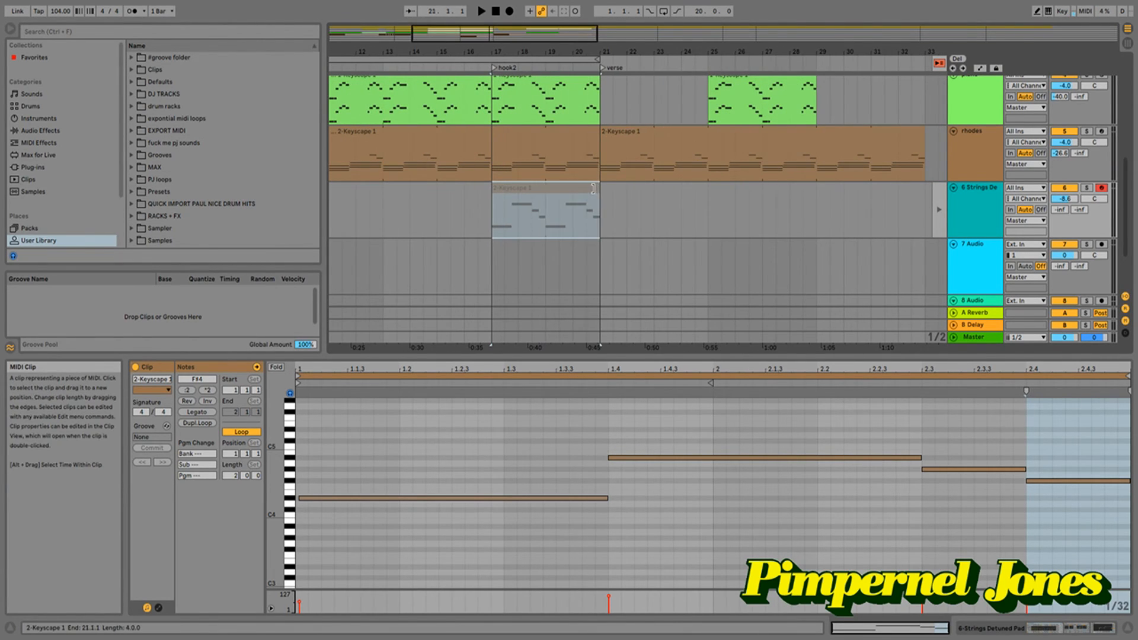
# - Switch all tracks back to arrangement playback and play the remake from the end of hook2 through the verse
pyautogui.click(939, 63)
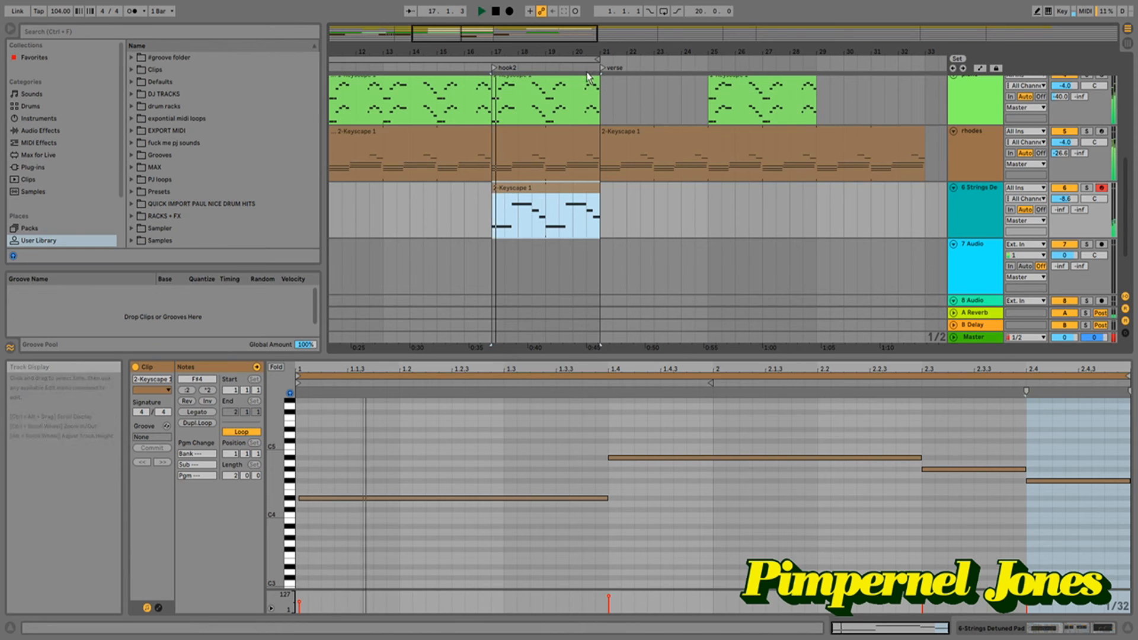
pyautogui.click(587, 62)
pyautogui.click(588, 67)
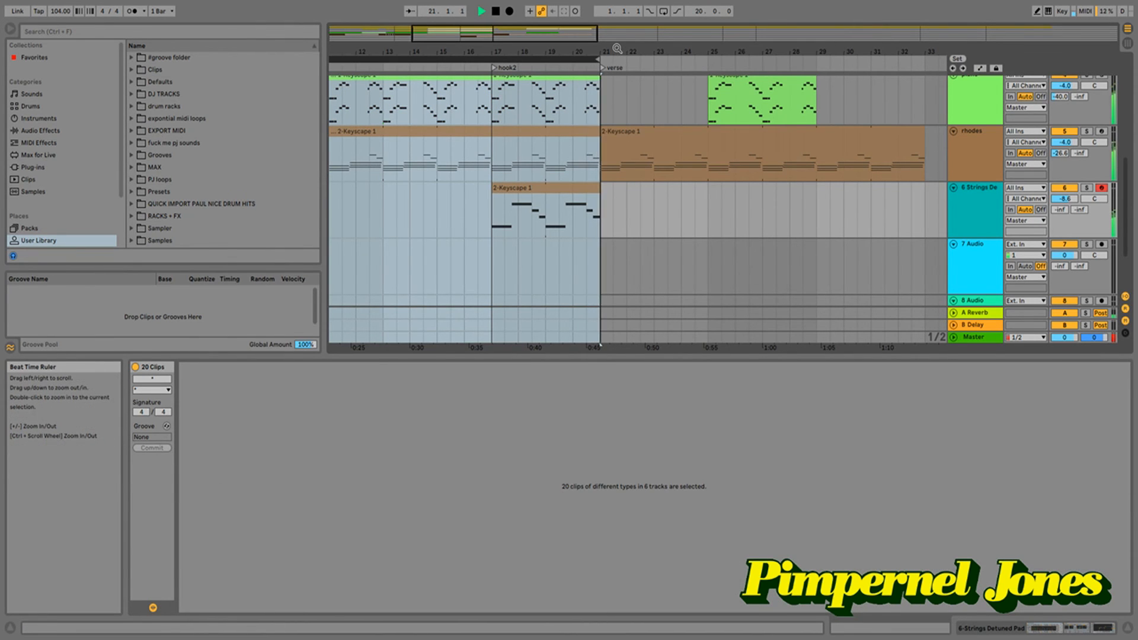
pyautogui.moveTo(617, 51)
pyautogui.mouseDown()
pyautogui.moveTo(550, 46)
pyautogui.moveTo(551, 35)
pyautogui.mouseUp()
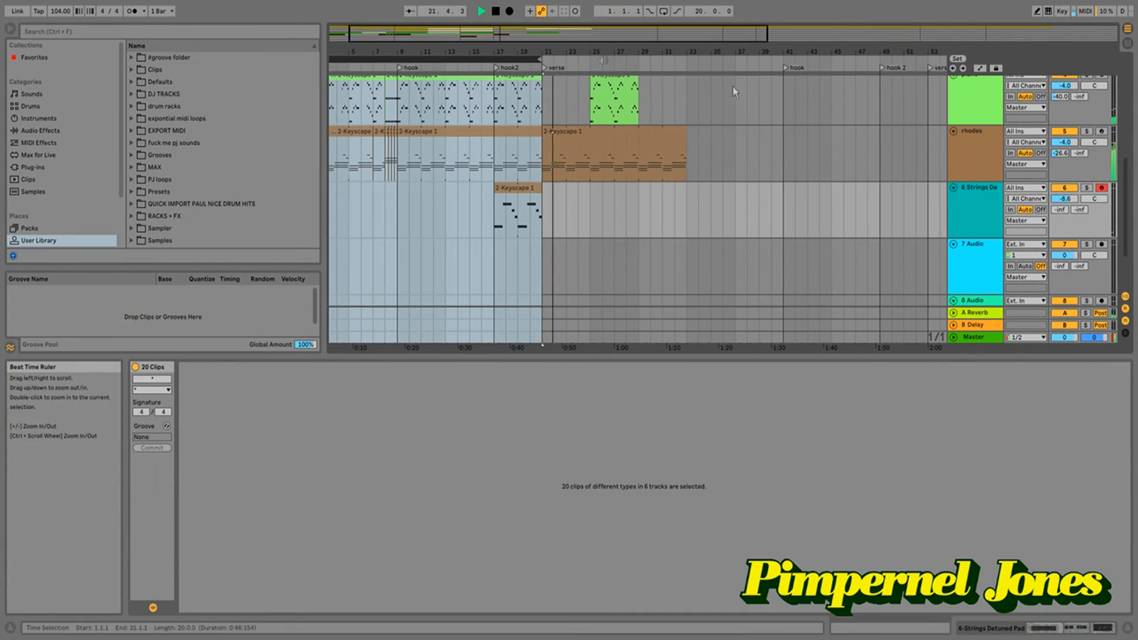
pyautogui.moveTo(1127, 166); pyautogui.dragTo(1118, 101)
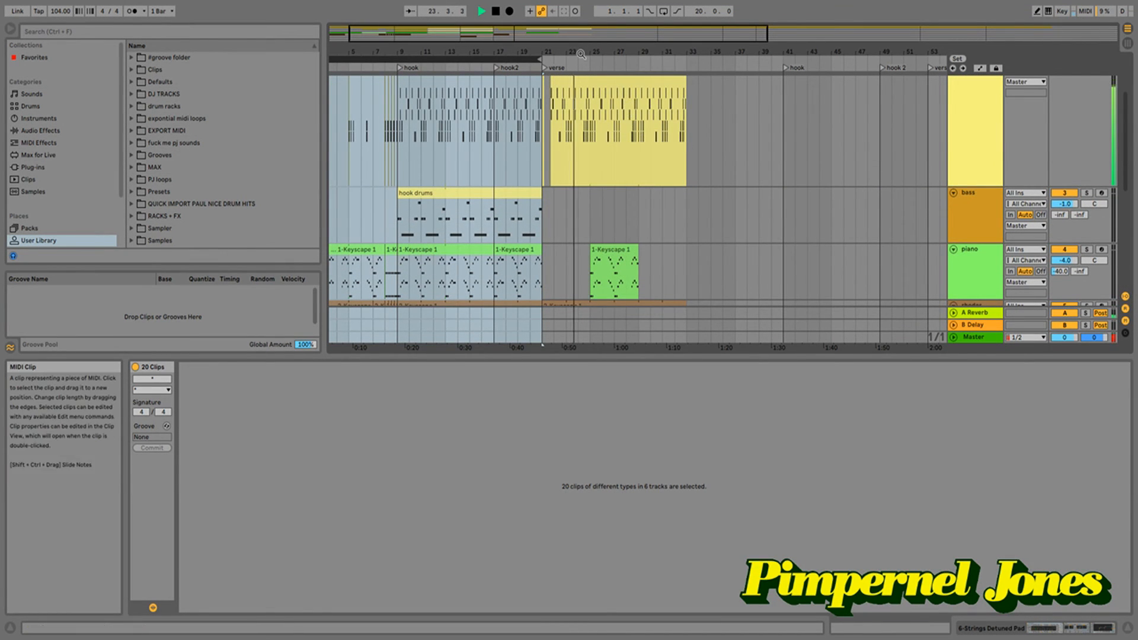
pyautogui.moveTo(582, 51); pyautogui.dragTo(582, 74)
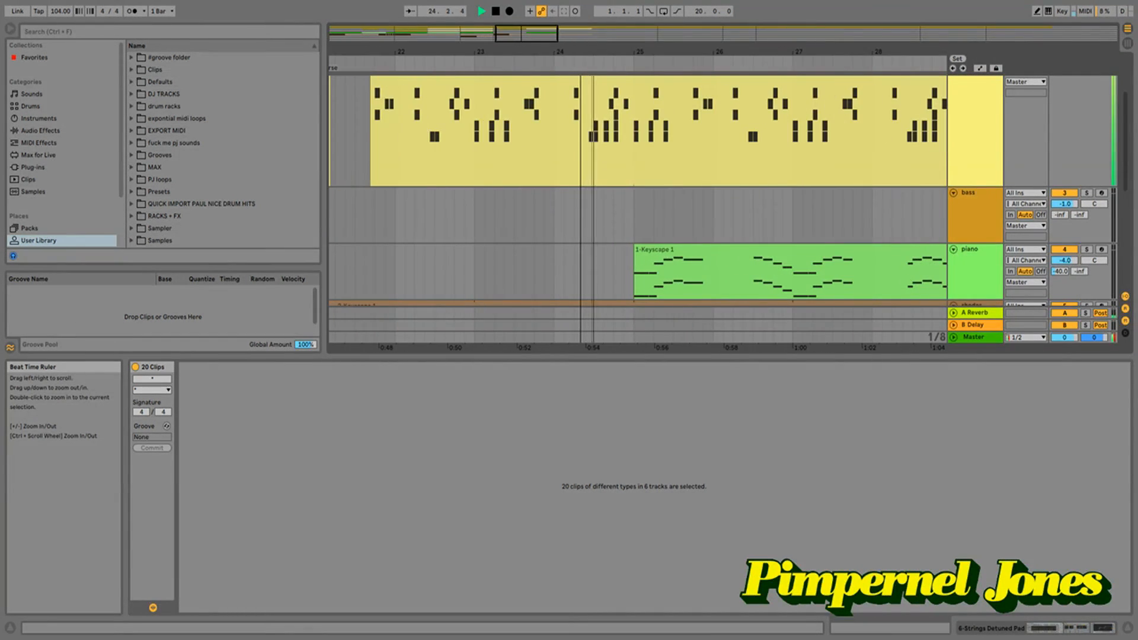
pyautogui.moveTo(667, 55); pyautogui.dragTo(654, 52)
pyautogui.scroll(2, 1073, 36)
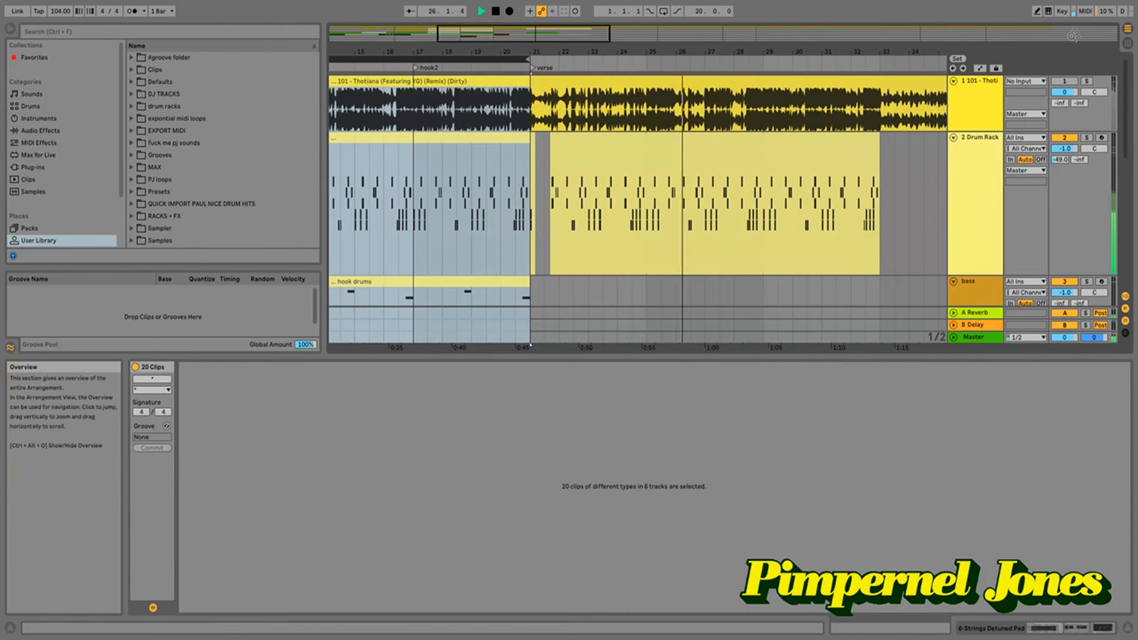
# - Solo the original and play it from about bar 26, checking its waveform up close against the verse drums
pyautogui.click(1088, 82)
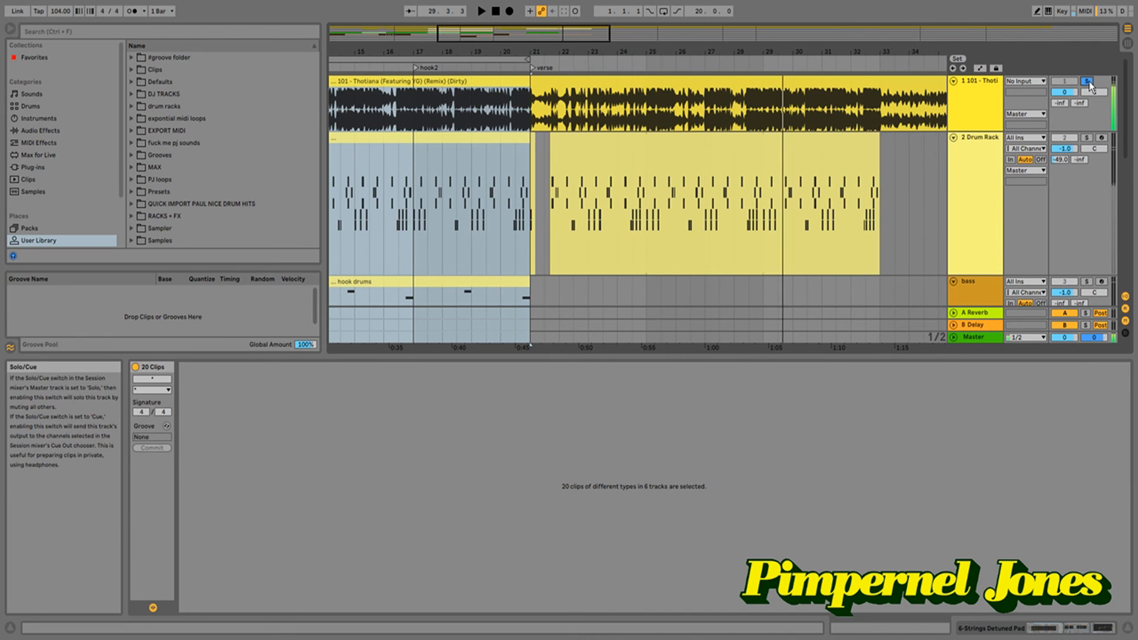
pyautogui.click(679, 66)
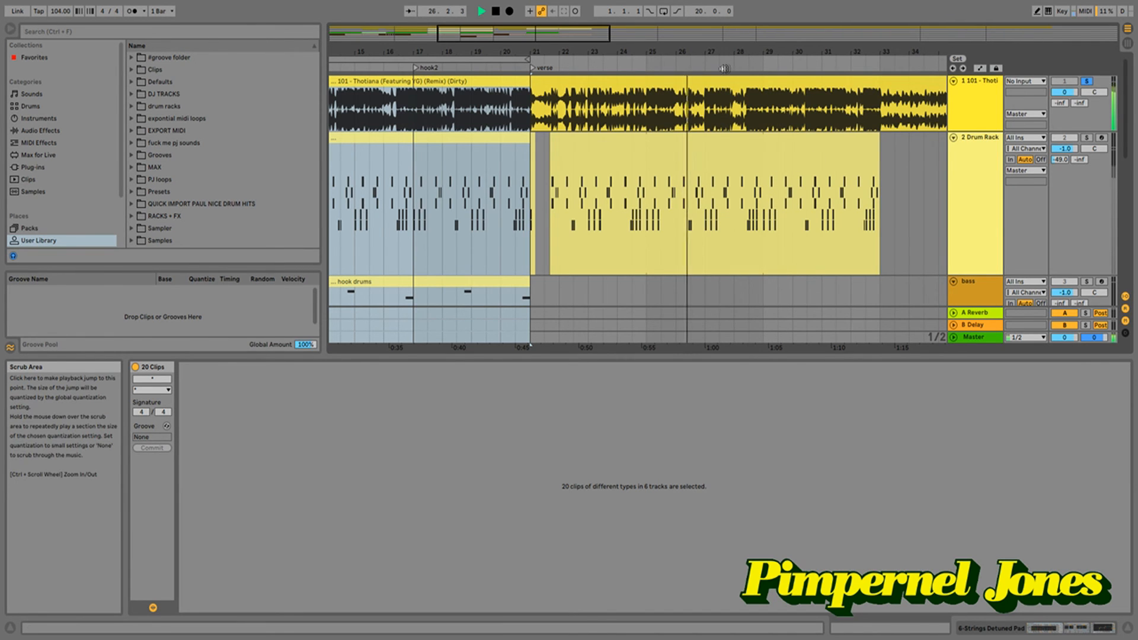
pyautogui.moveTo(704, 52); pyautogui.dragTo(685, 166)
pyautogui.press('space')
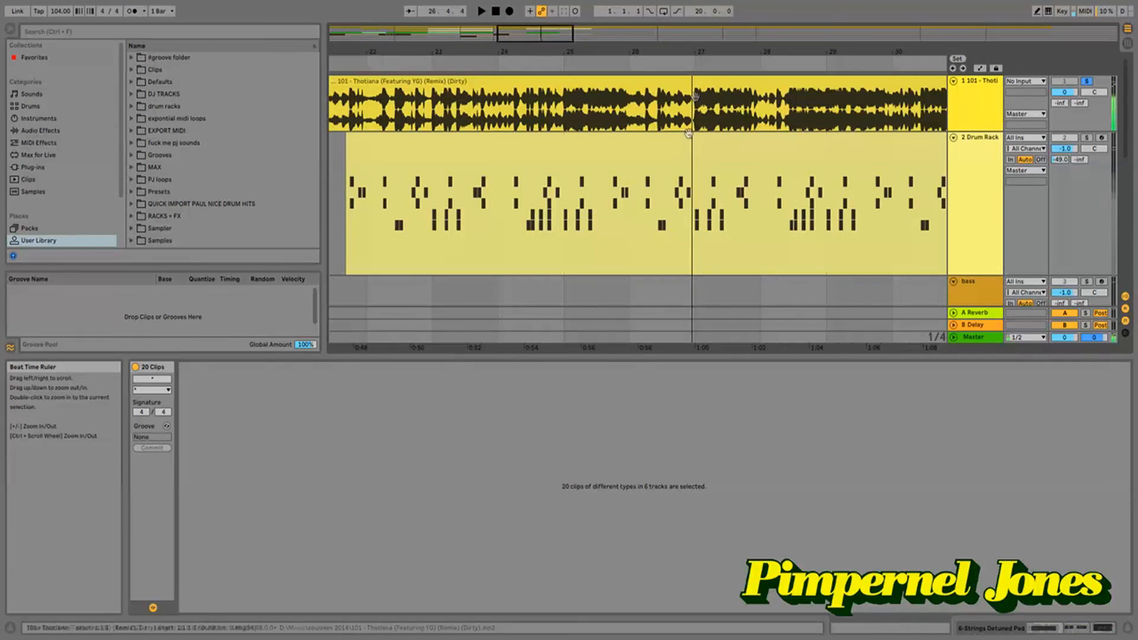
# - Split the verse drum clip at 27.1.1 and shorten the part before the split to end at 26.3.1
pyautogui.click(690, 188)
pyautogui.click(695, 232)
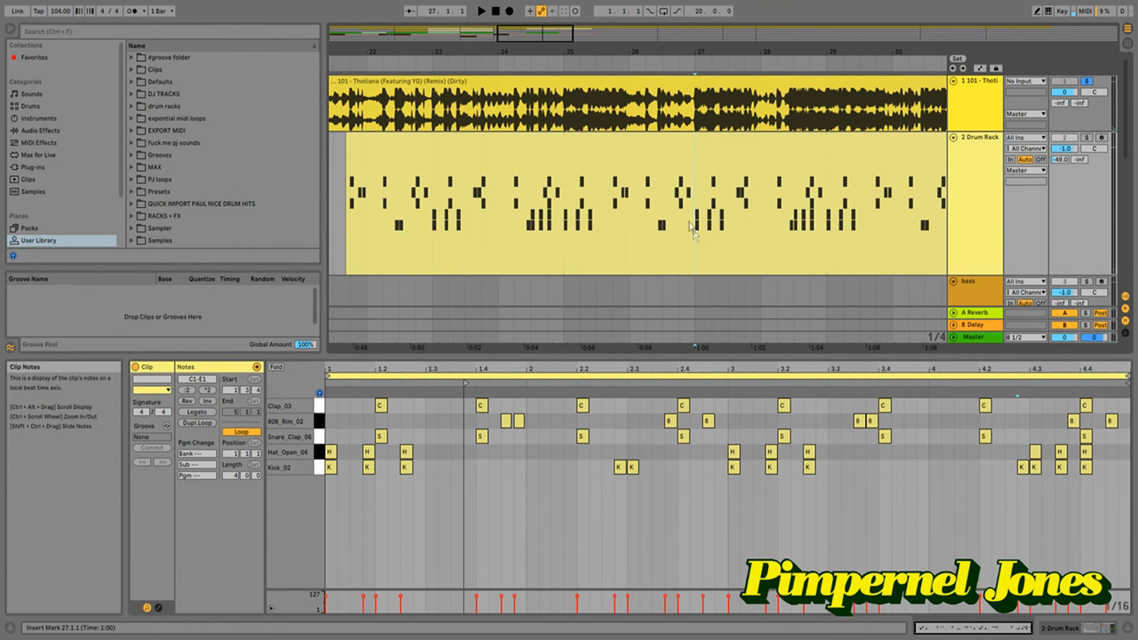
pyautogui.hotkey('ctrl', 'e')
pyautogui.moveTo(689, 142); pyautogui.dragTo(656, 150)
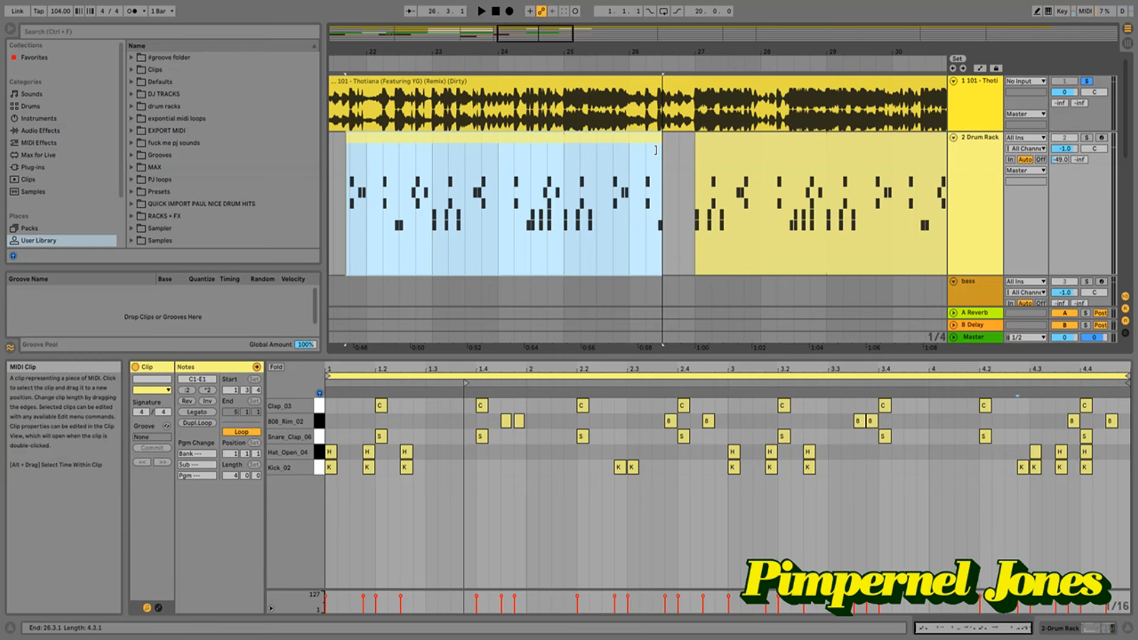
# - Play the soloed original from 26.1.1 across the new gap in the drum track
pyautogui.click(660, 112)
pyautogui.click(638, 280)
pyautogui.press('space')
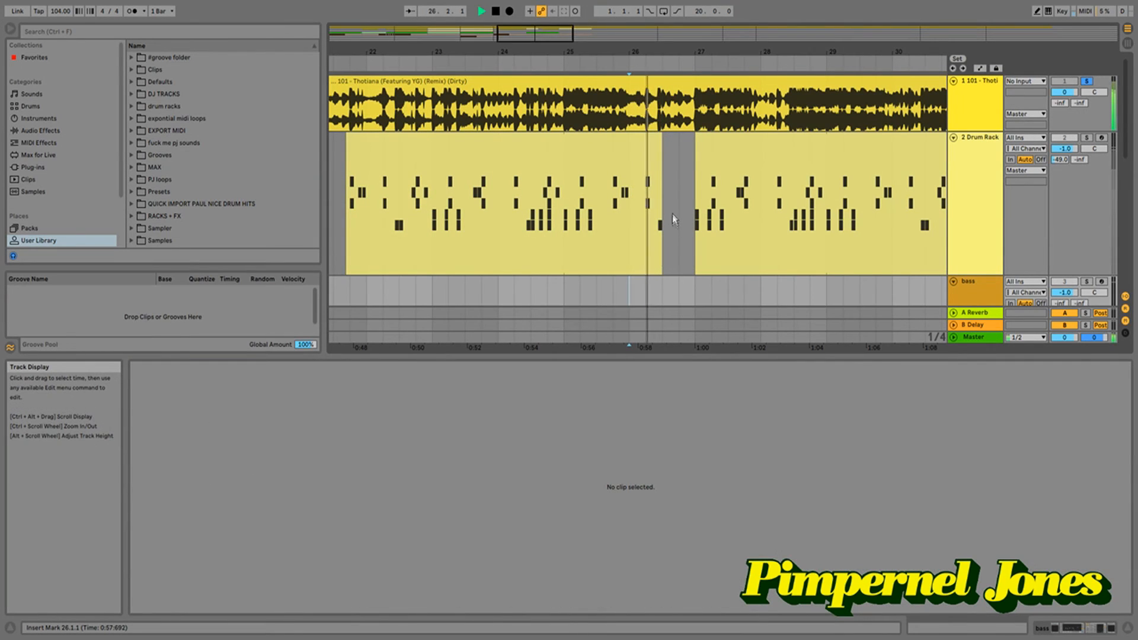
pyautogui.press('space')
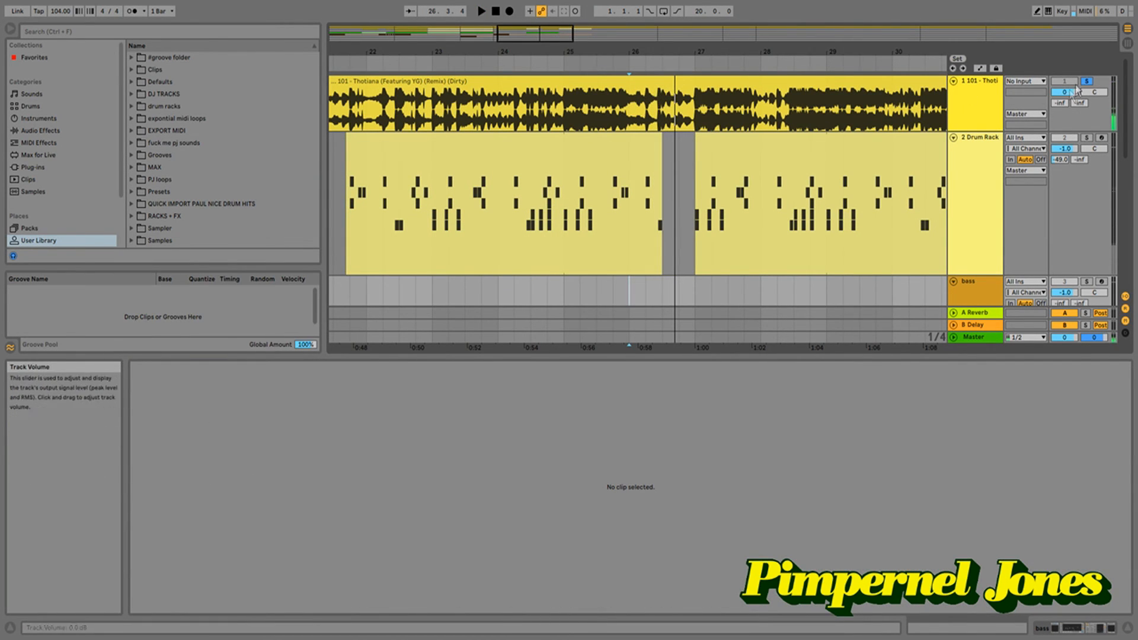
# - Play the soloed original repeatedly from 27.4.1 to locate its next drum break
pyautogui.moveTo(752, 243); pyautogui.dragTo(752, 281)
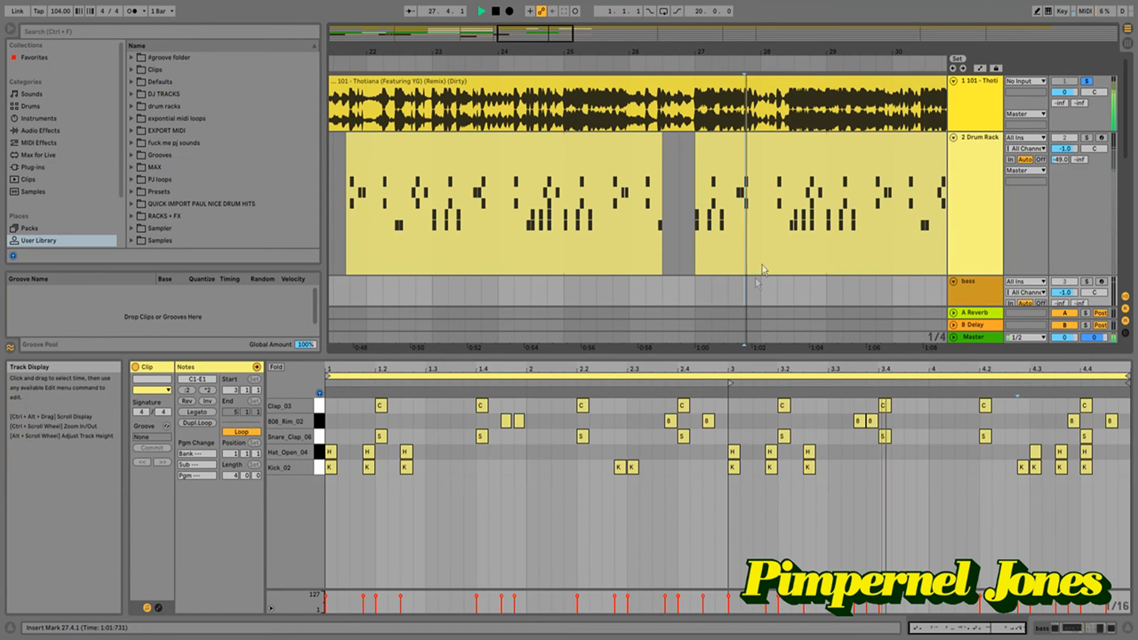
pyautogui.press('space')
pyautogui.press('space')
pyautogui.click(748, 265)
pyautogui.press('space')
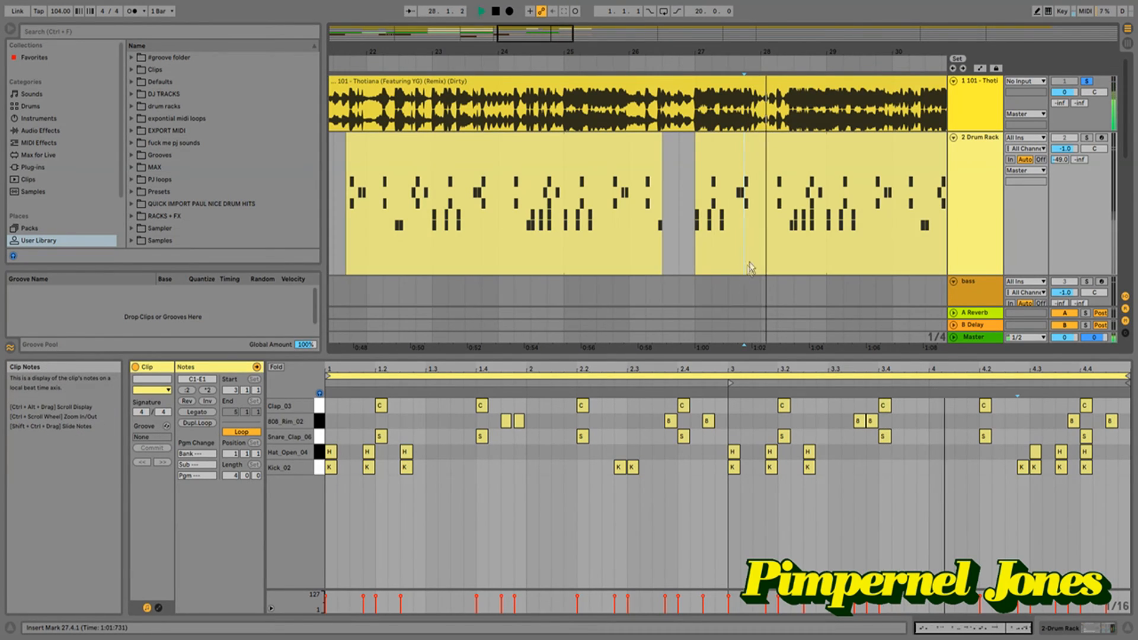
pyautogui.press('space')
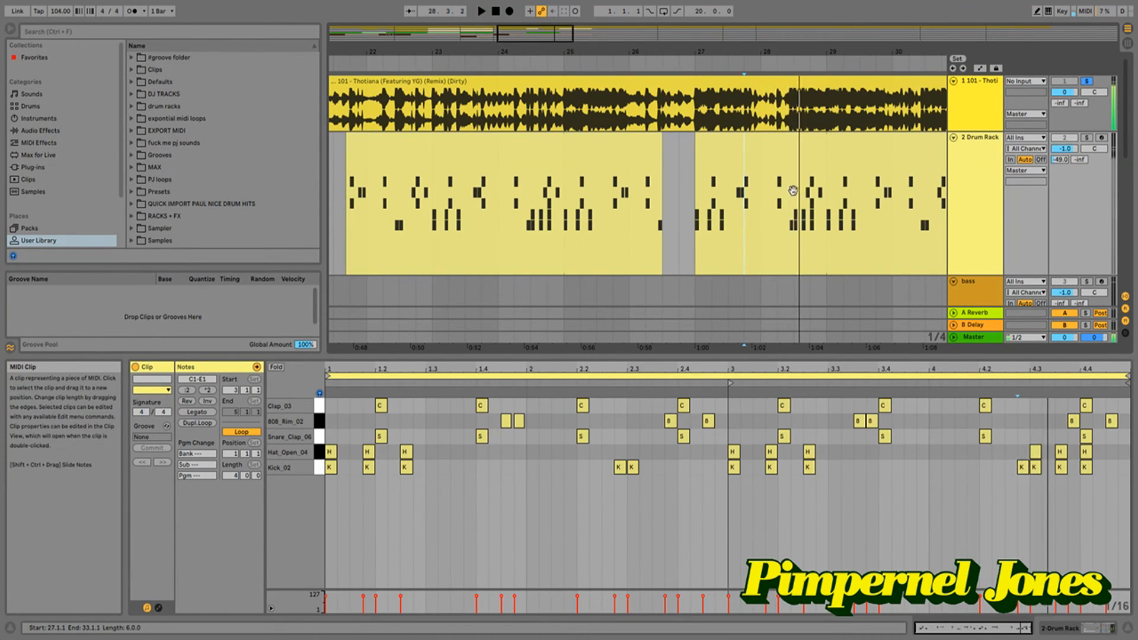
# - Split the drum clip at 28.2.4 and shorten the part before it to end just past beat 27.4
pyautogui.click(793, 191)
pyautogui.moveTo(792, 34); pyautogui.dragTo(652, 190)
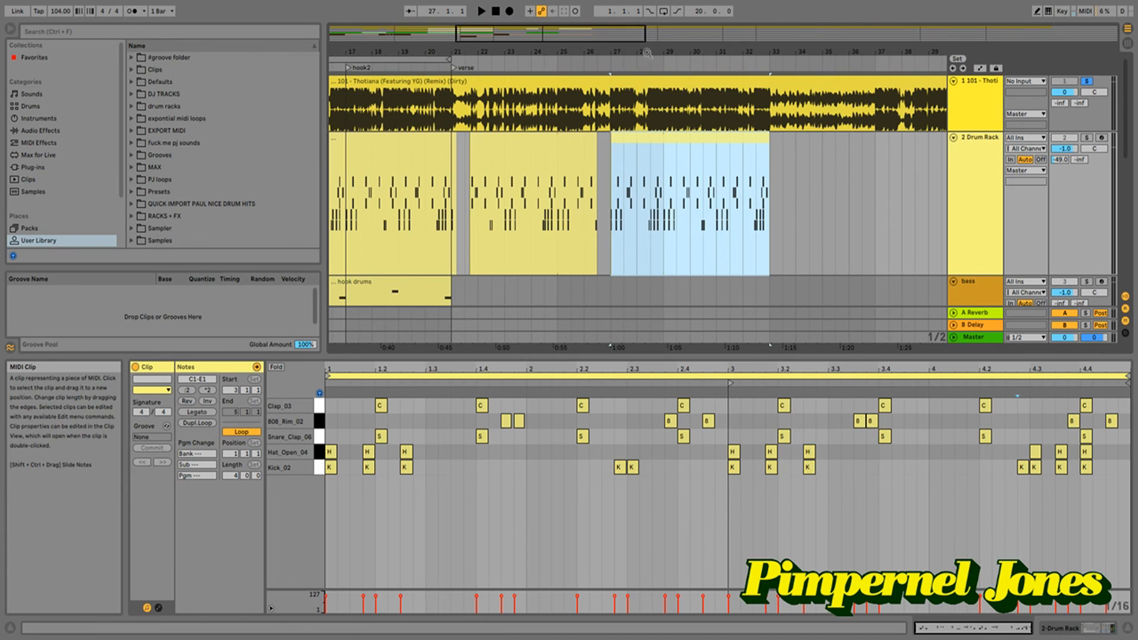
pyautogui.moveTo(647, 52); pyautogui.dragTo(770, 179)
pyautogui.click(663, 248)
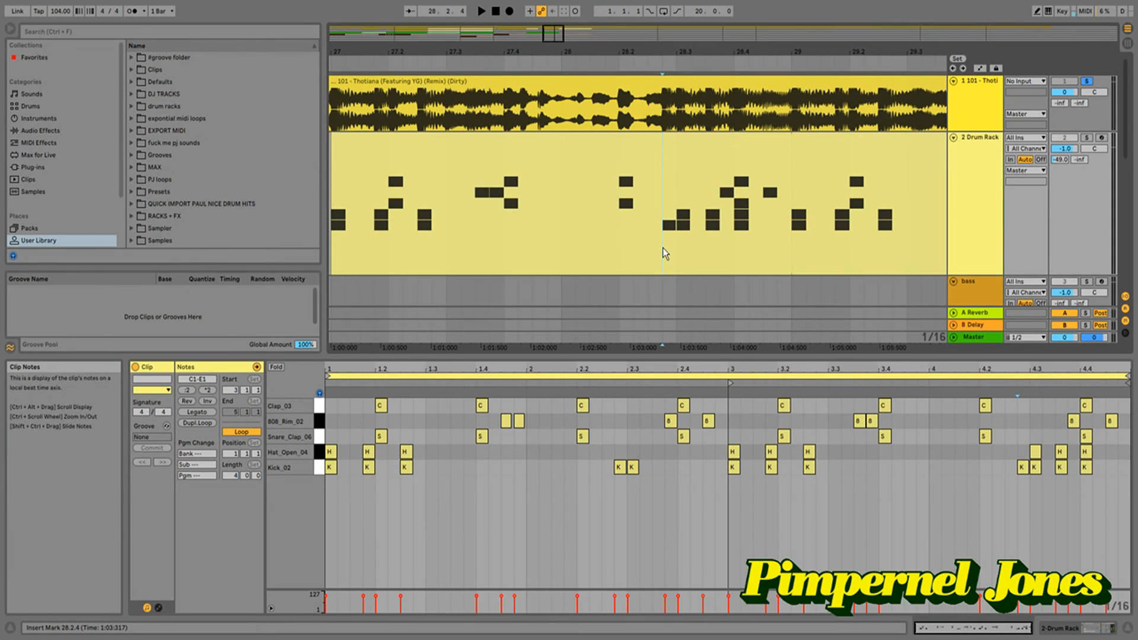
pyautogui.hotkey('ctrl', 'e')
pyautogui.click(643, 148)
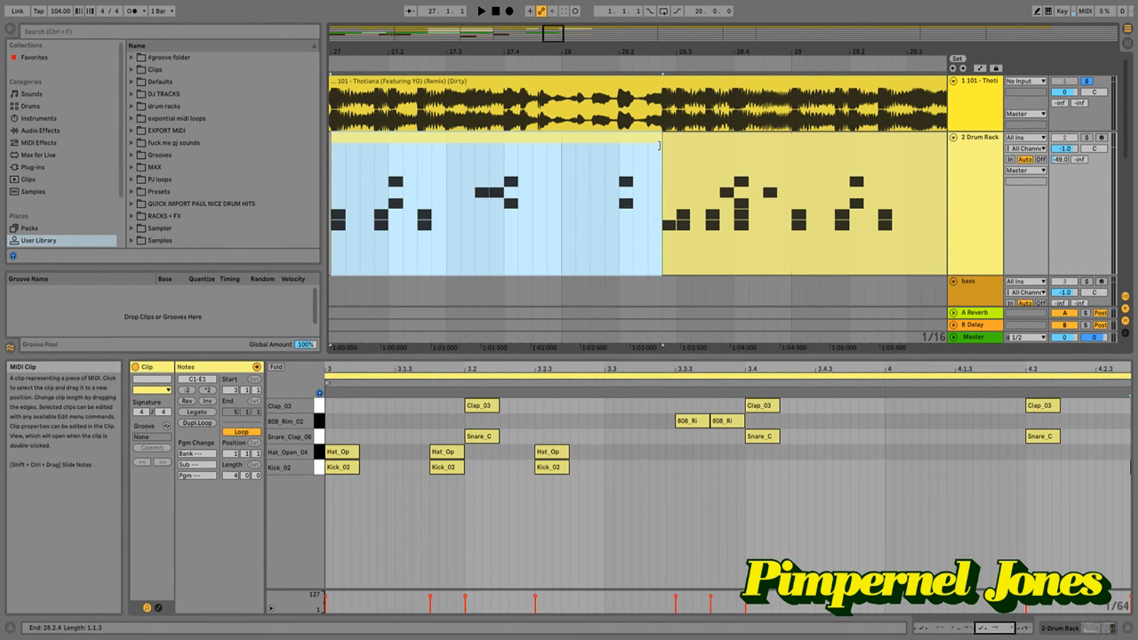
pyautogui.moveTo(659, 144); pyautogui.dragTo(533, 144)
# - Play the original at the second drum gap, then unsolo it and play the remake from about bar 27 through bar 32
pyautogui.click(509, 255)
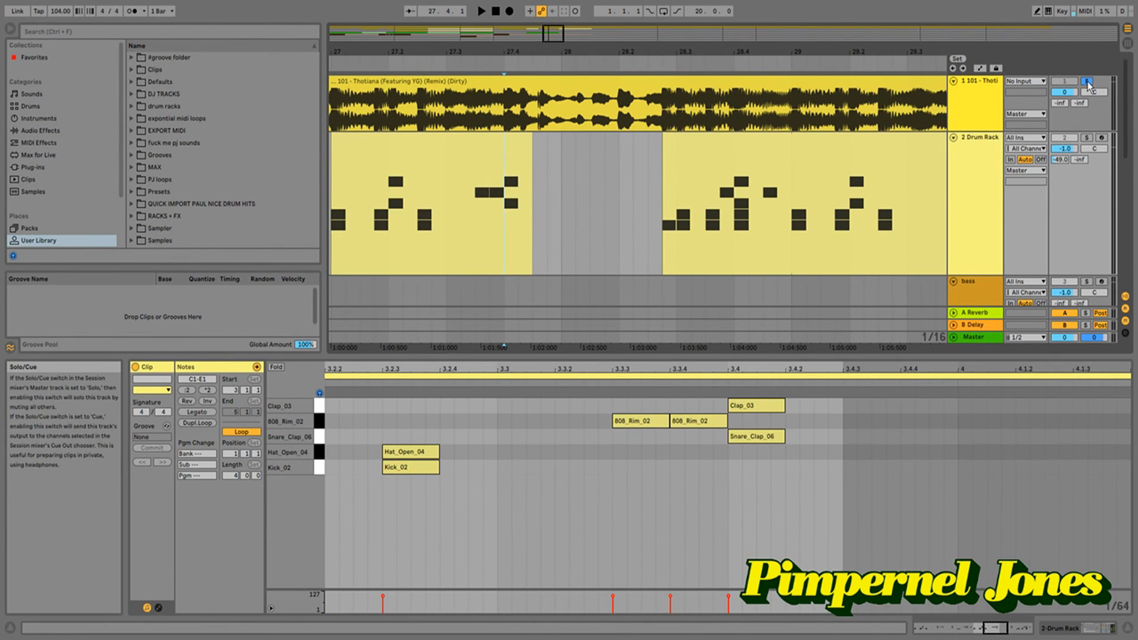
pyautogui.press('space')
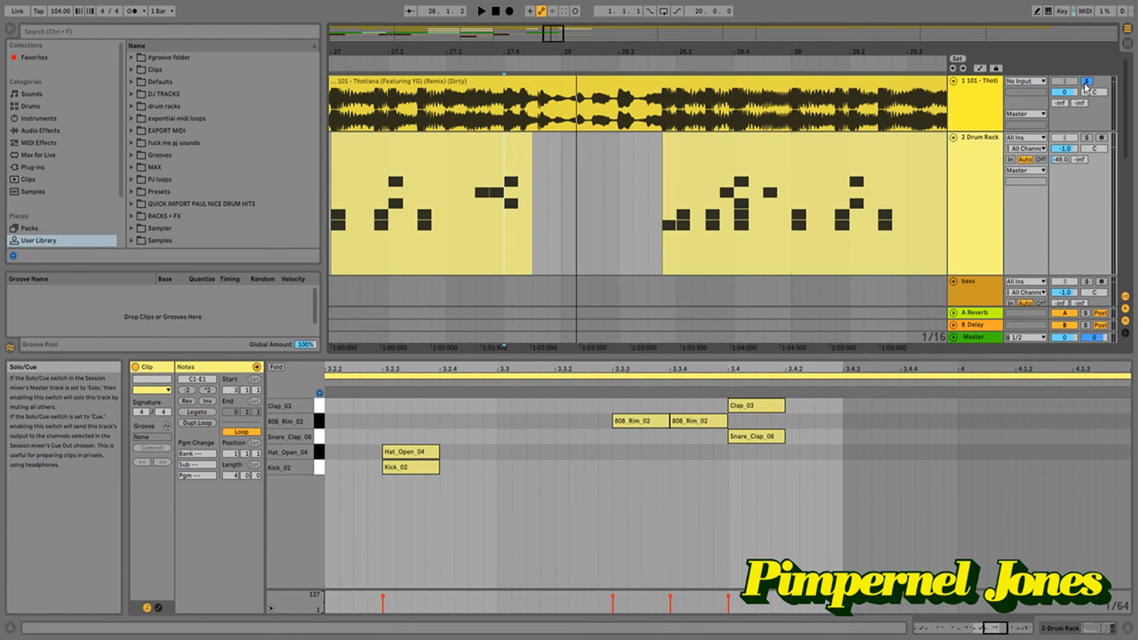
pyautogui.click(503, 61)
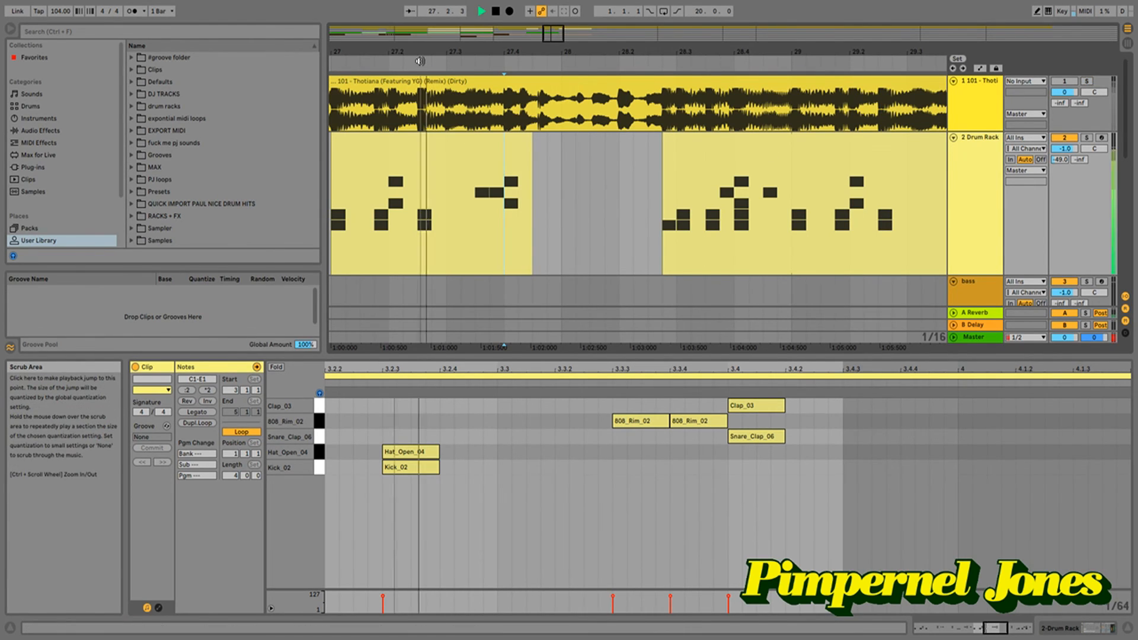
pyautogui.moveTo(503, 50); pyautogui.dragTo(503, 16)
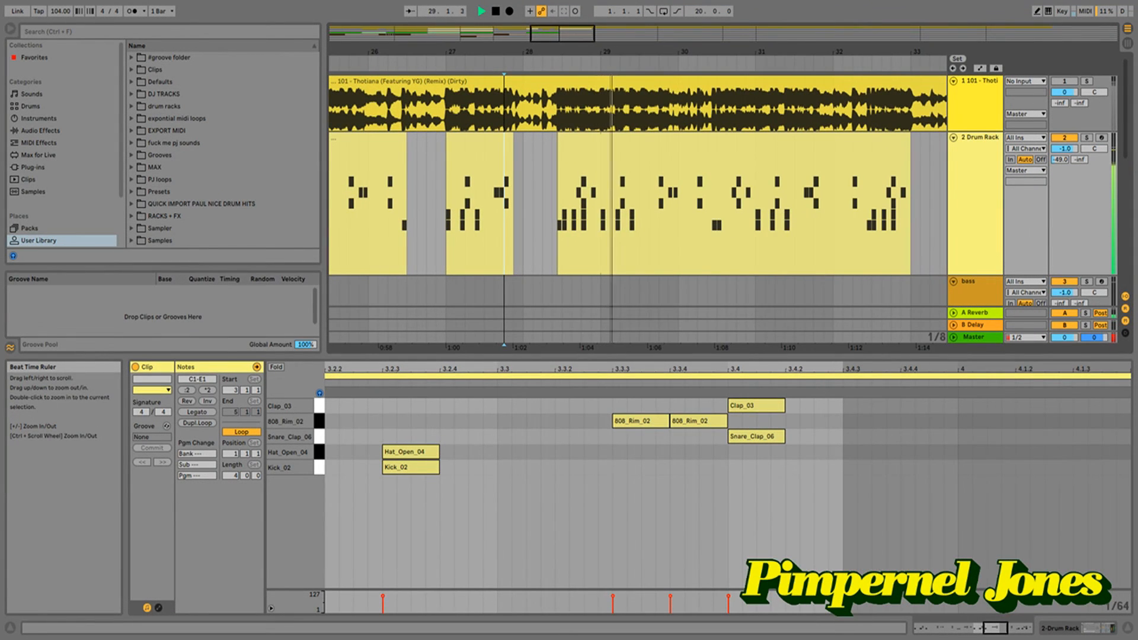
pyautogui.moveTo(560, 49); pyautogui.dragTo(561, 14)
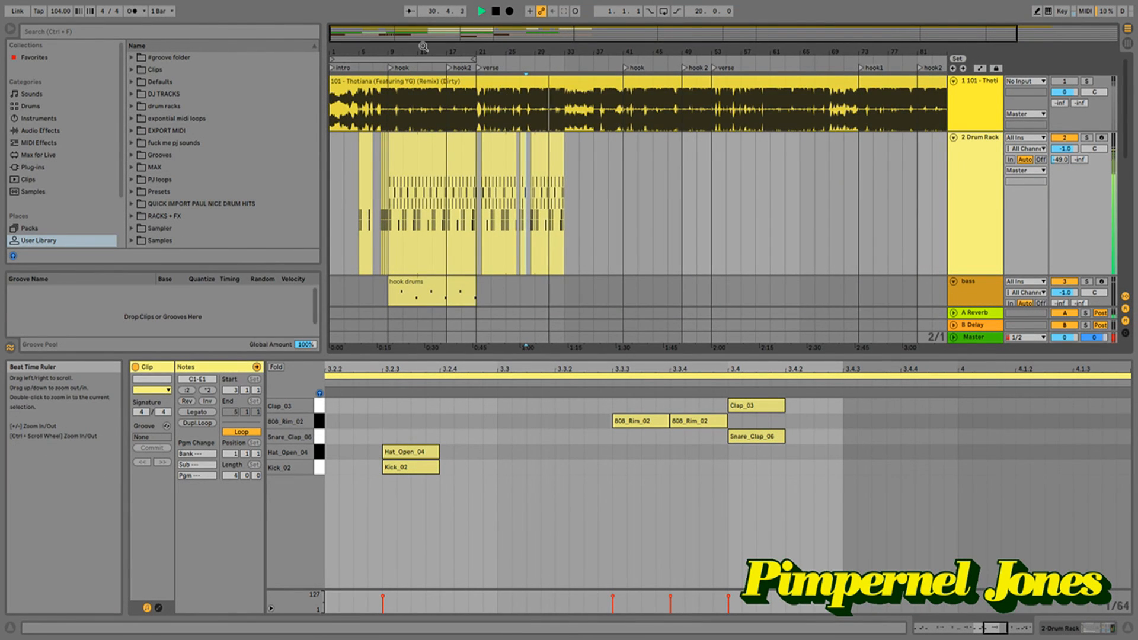
pyautogui.moveTo(423, 50); pyautogui.dragTo(423, 37)
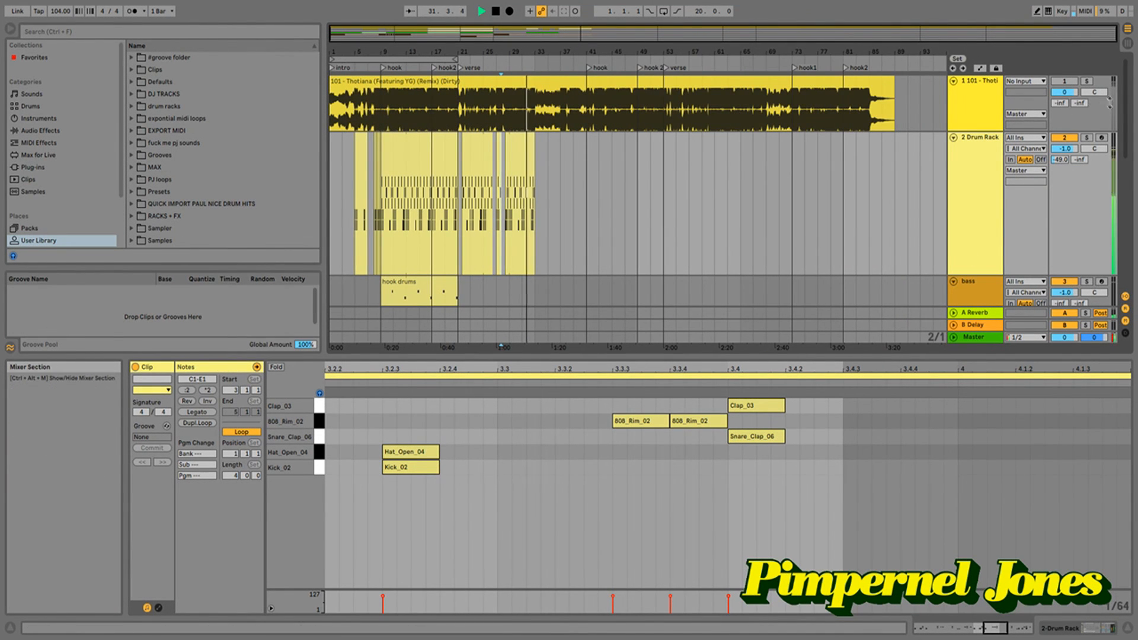
pyautogui.moveTo(1126, 114)
pyautogui.mouseDown()
pyautogui.moveTo(1126, 241)
pyautogui.moveTo(1126, 130)
pyautogui.mouseUp()
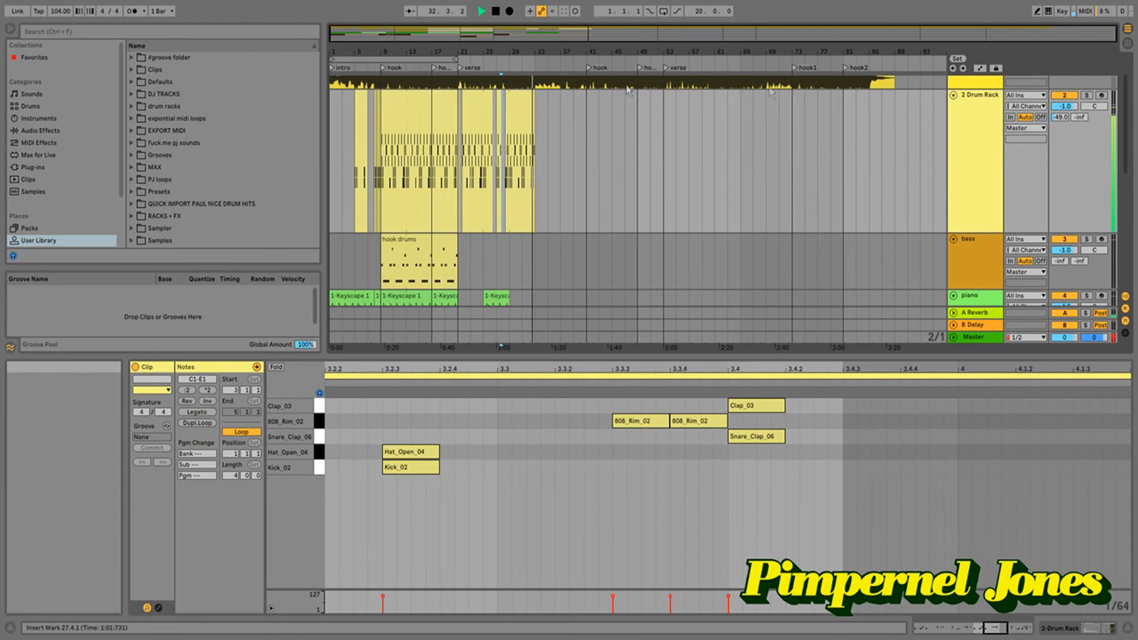
# - Play the remake from the start of the song to about bar 8, folding the Drum Rack track to expose the instrument tracks
pyautogui.click(497, 12)
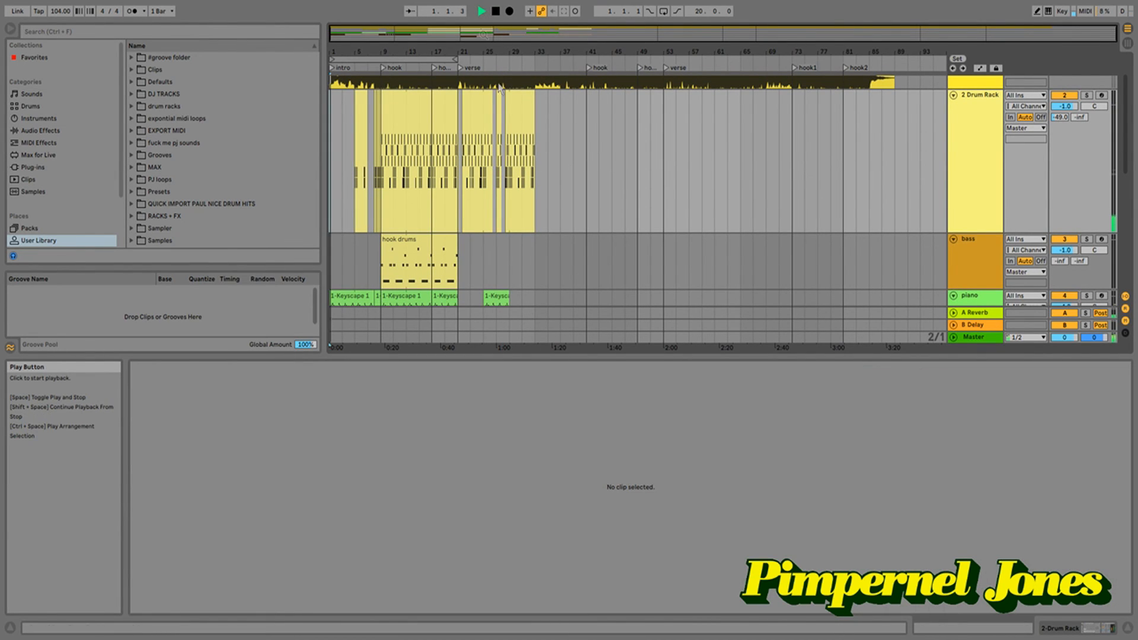
pyautogui.moveTo(1126, 141); pyautogui.dragTo(1122, 87)
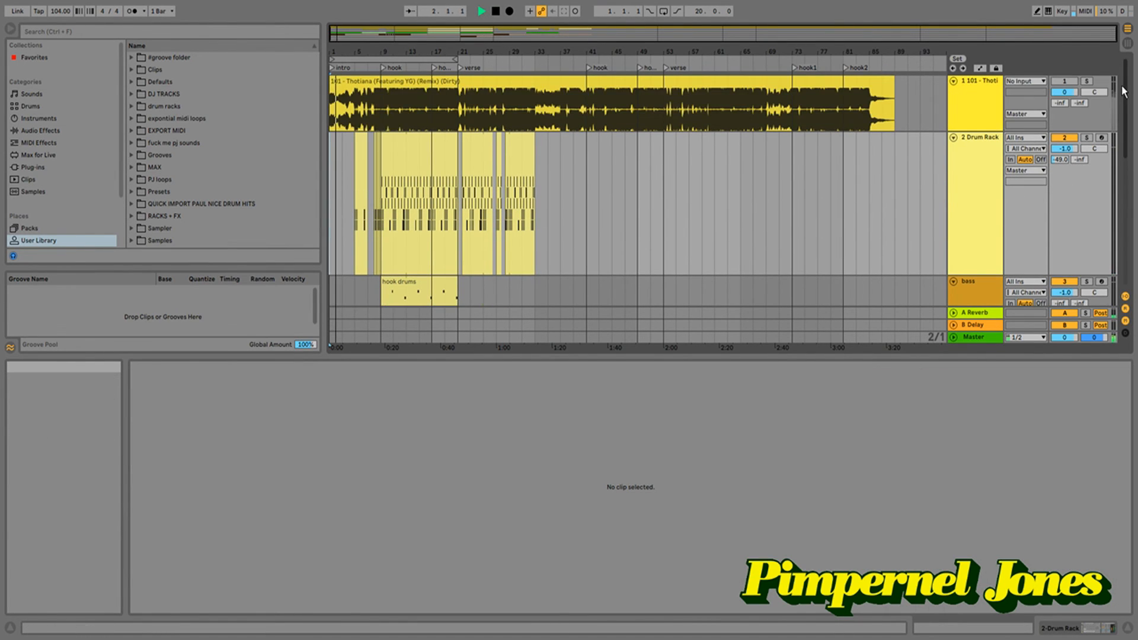
pyautogui.moveTo(335, 52); pyautogui.dragTo(335, 112)
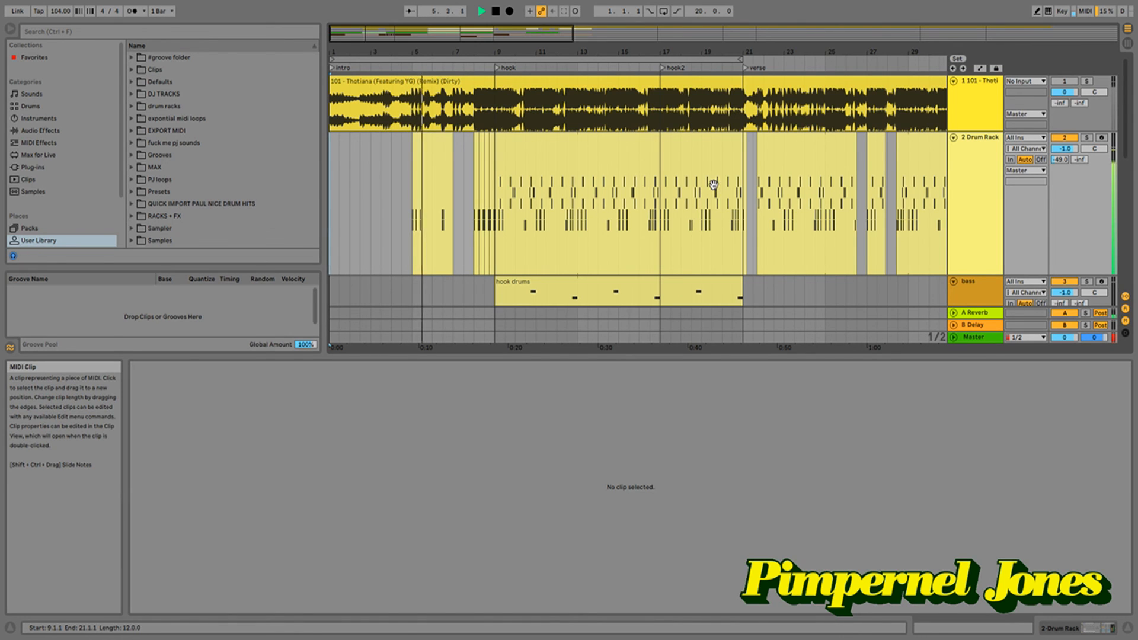
pyautogui.click(954, 138)
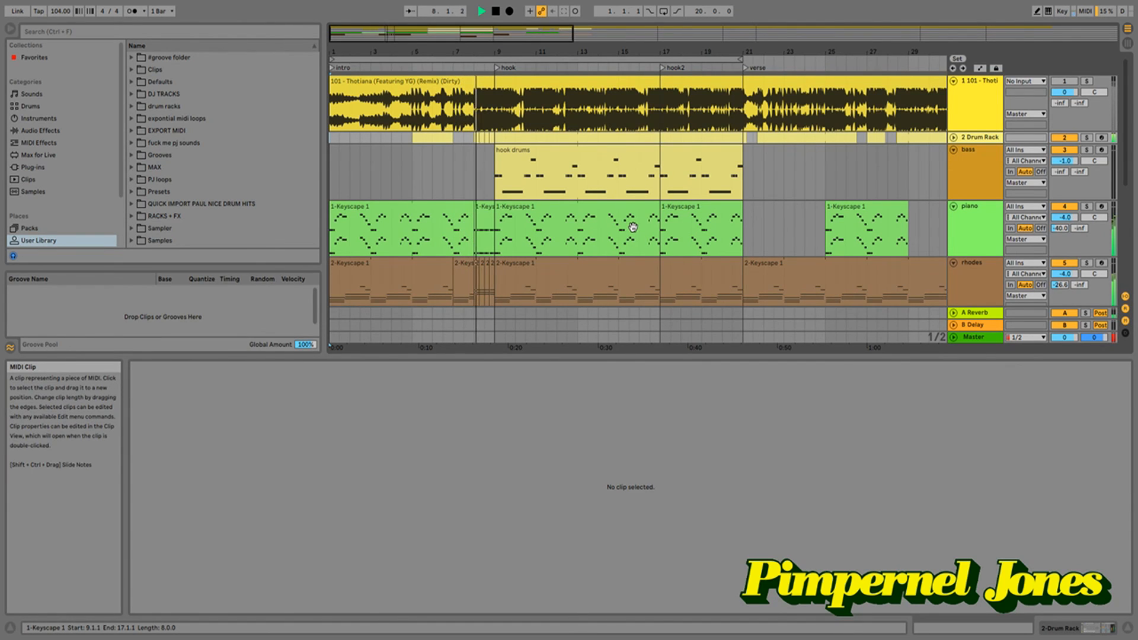
pyautogui.click(496, 12)
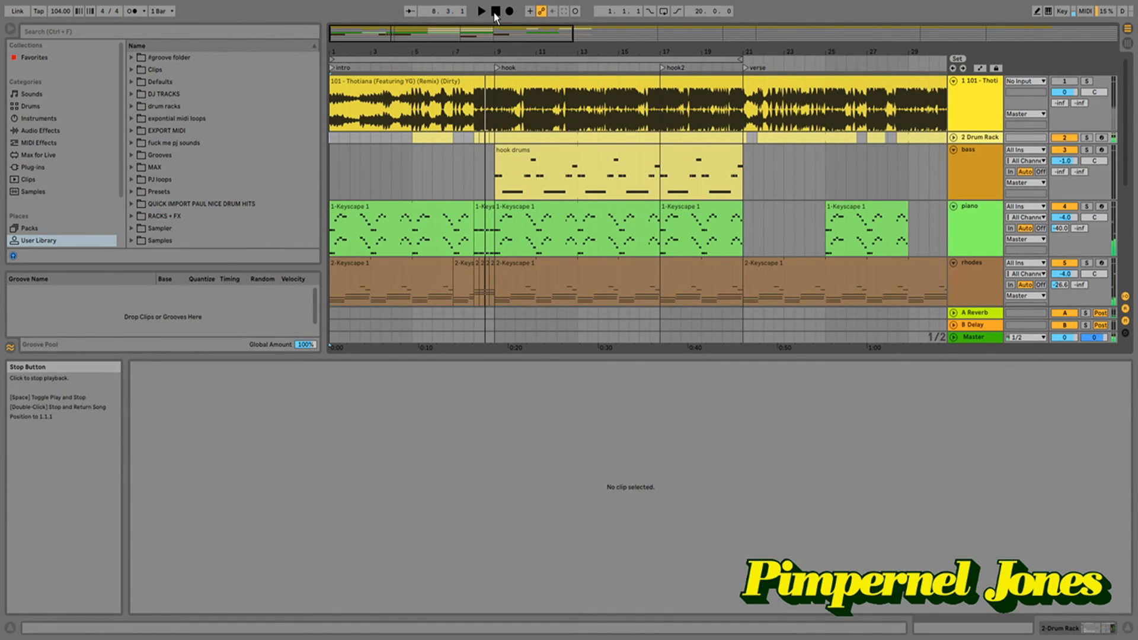